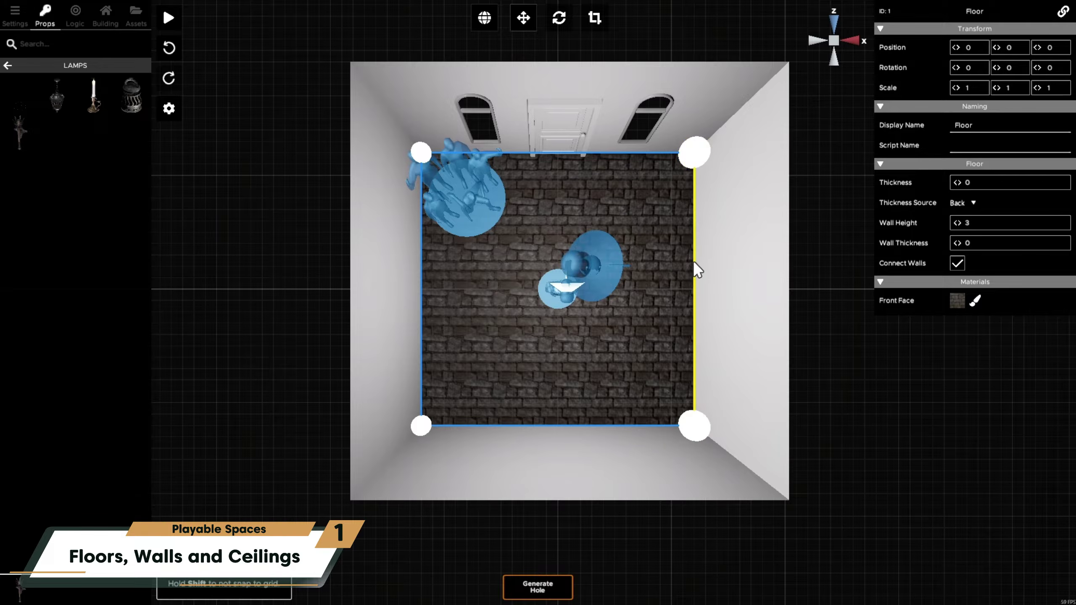
Step: Try moving the floor's +X side edge outward and pulling its corner nearest the door wall outward, undoing each change
drag(695, 263, 761, 266)
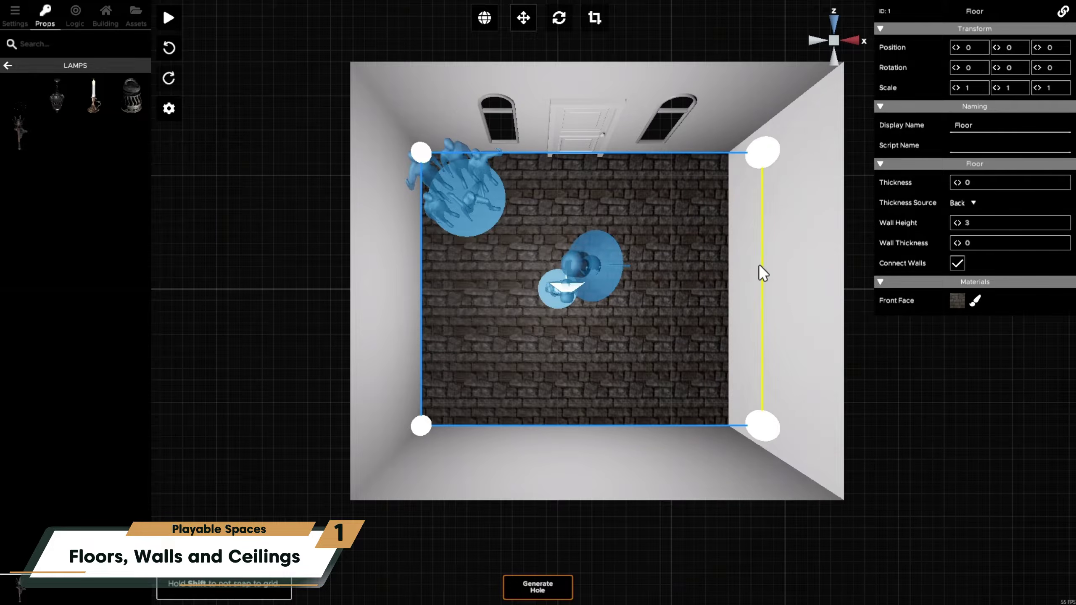
key(ctrl+z)
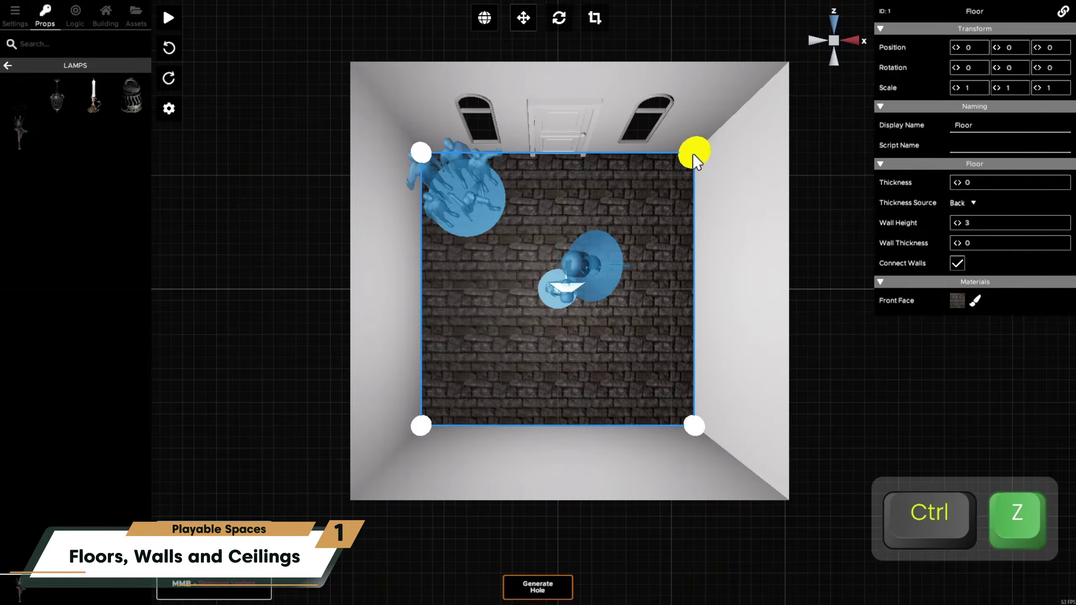
drag(694, 154, 791, 186)
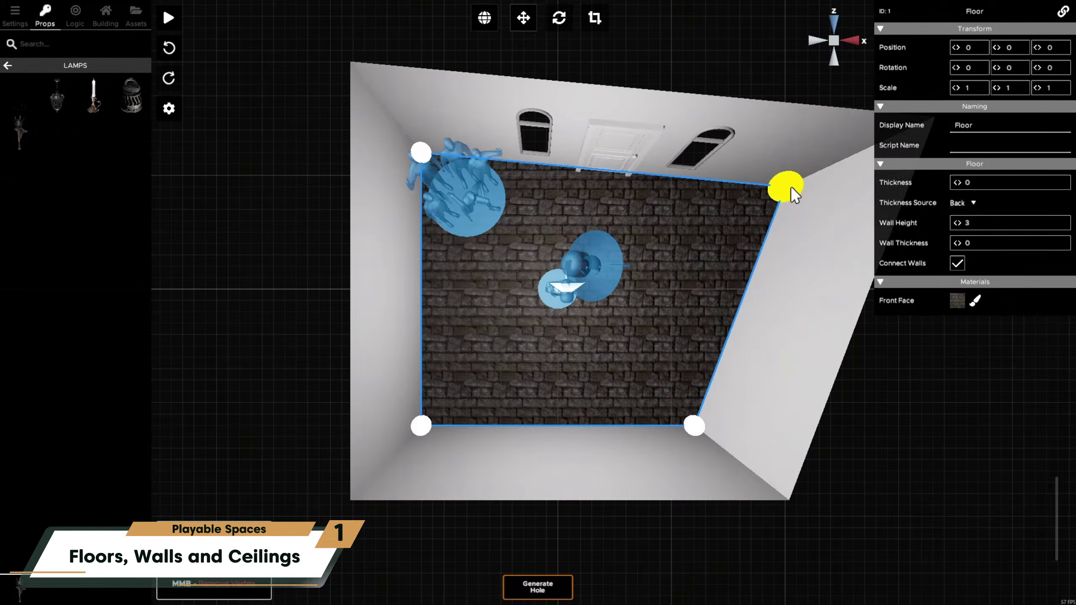
key(ctrl+z)
key(ctrl+z)
Step: Try moving the floor's +X side edge outward without grid snapping, and undo the move
key(shift)
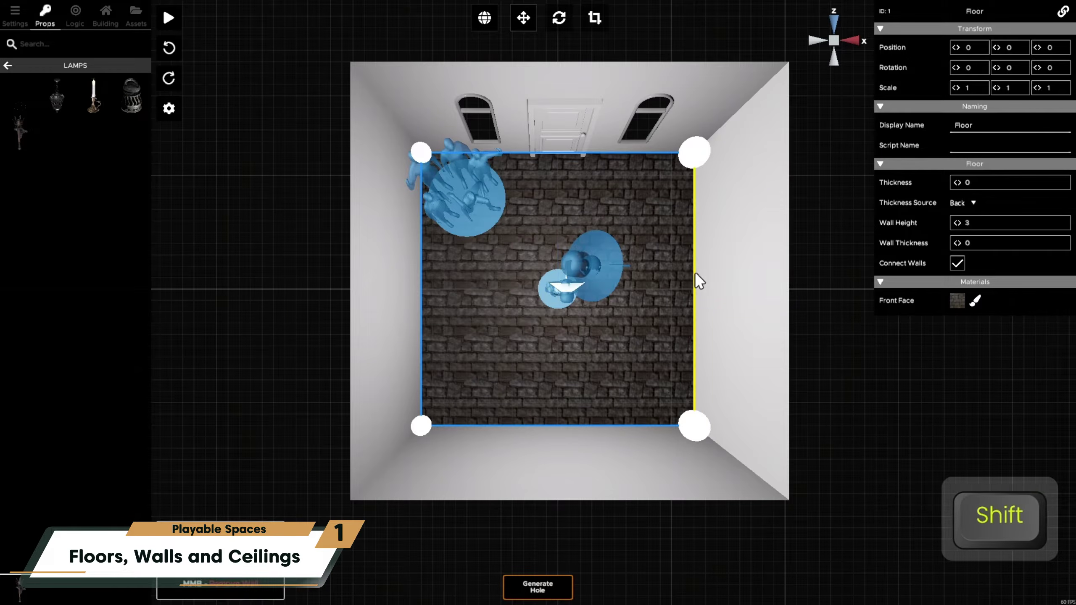
shift+drag(697, 275, 737, 267)
key(ctrl+z)
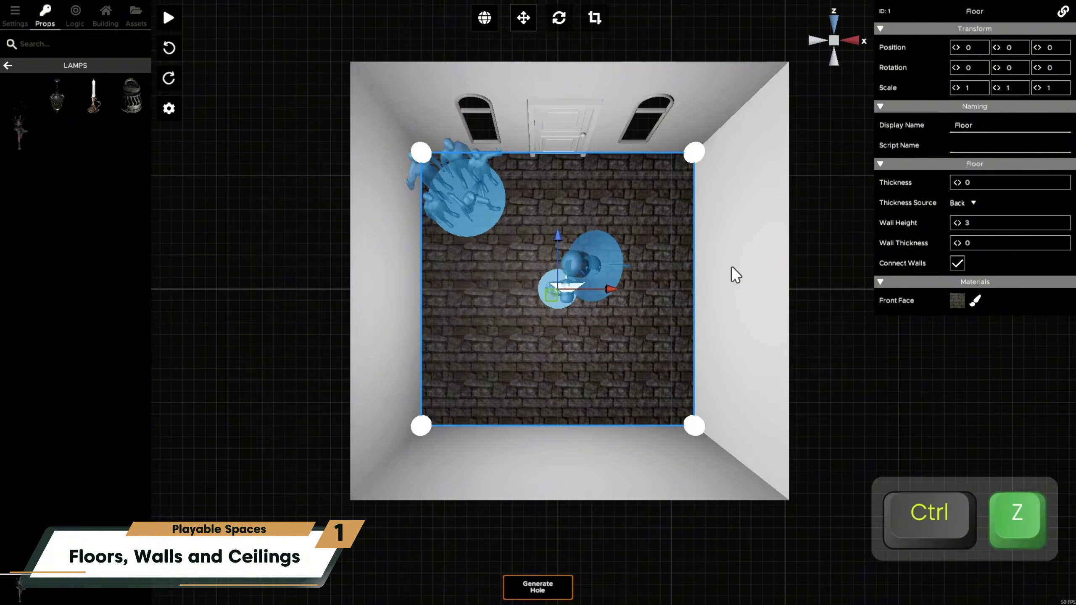
Step: Add two corner points along the floor's +X side edge, splitting it into three segments
key(alt)
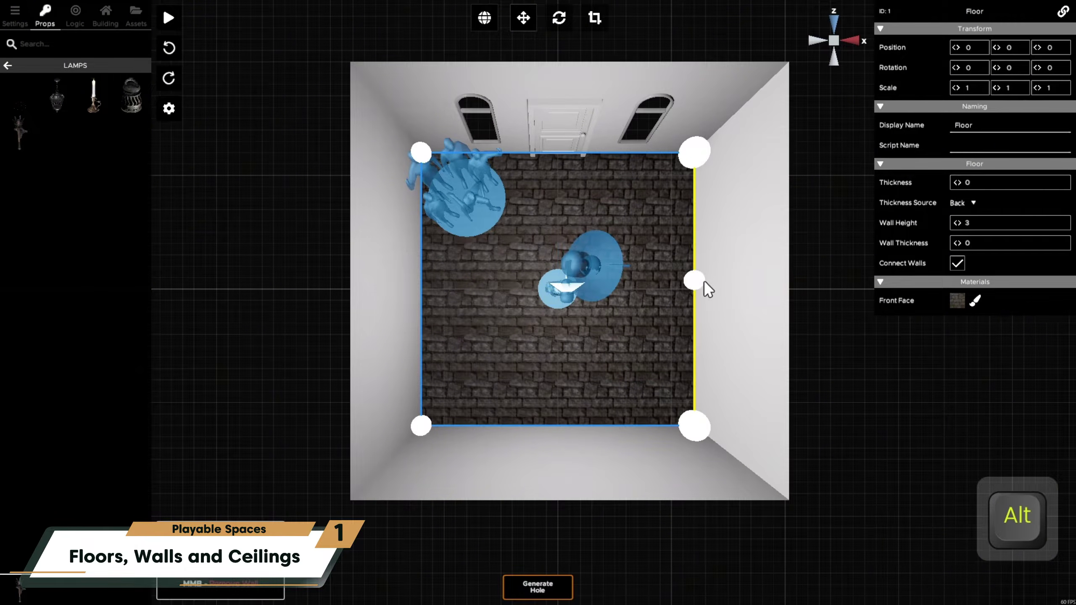
alt+click(694, 321)
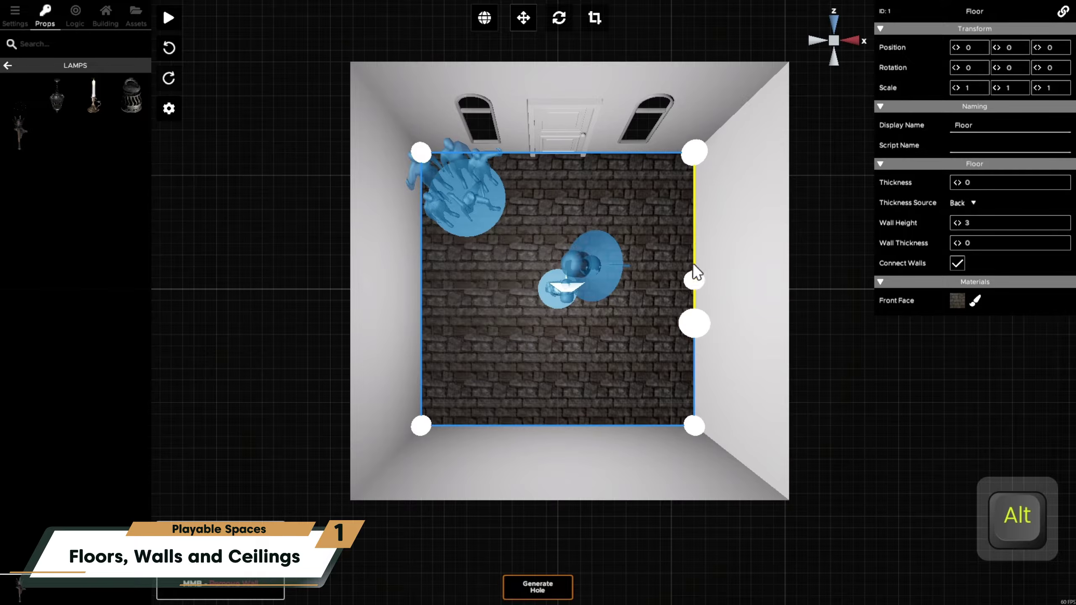
alt+click(696, 232)
click(699, 234)
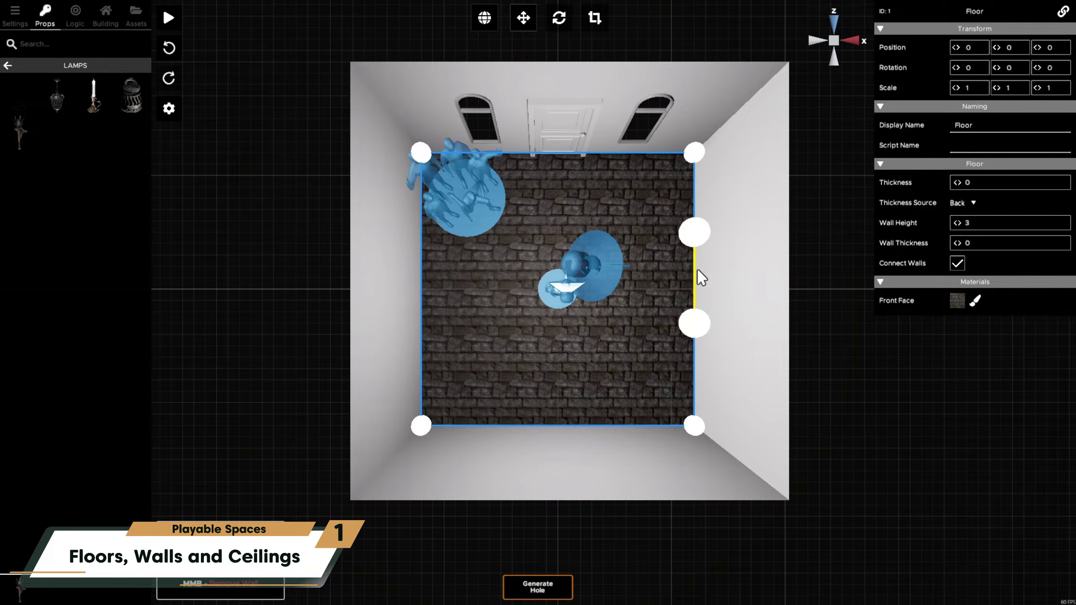
Step: Try moving the segment between the two added corner points outward to make angled walls, and undo it
drag(694, 275, 775, 281)
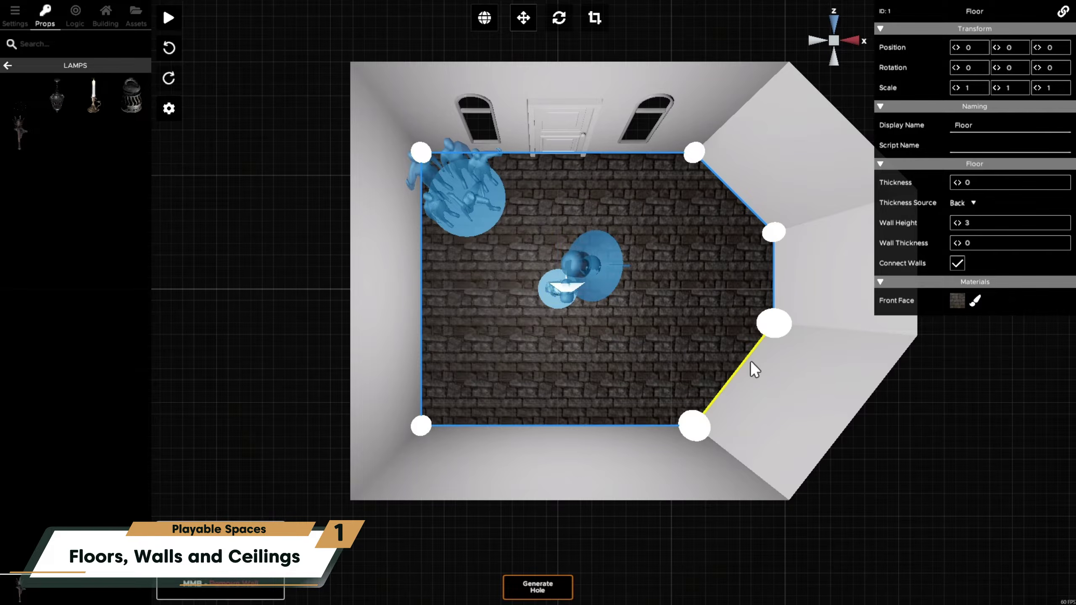
key(ctrl+z)
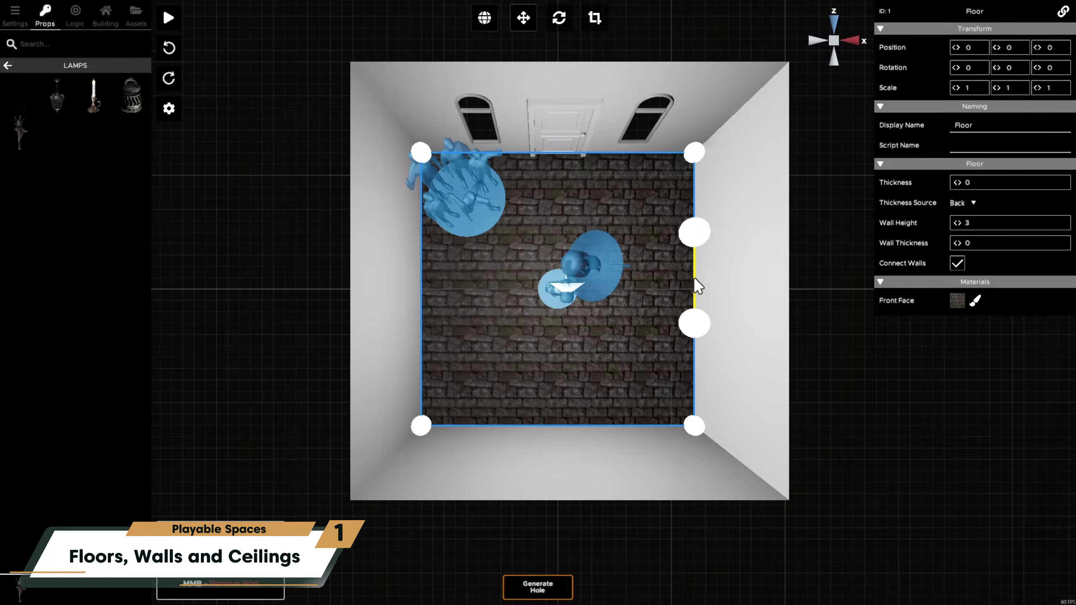
Step: Extrude the floor's middle segment between the two added points outward along X to form a straight corridor
key(ctrl)
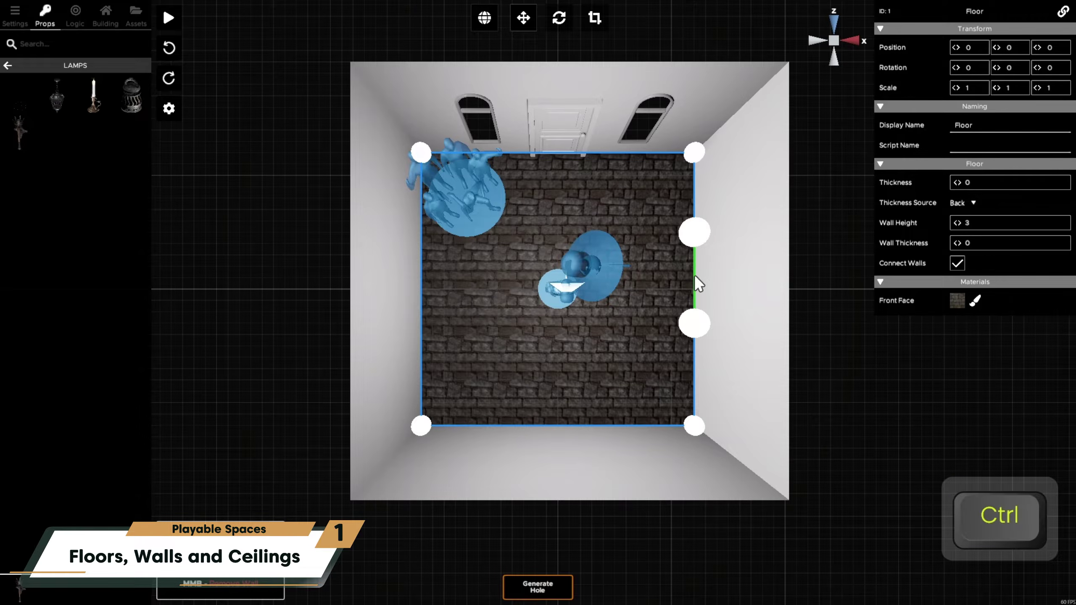
ctrl+drag(694, 274, 851, 283)
scroll(786, 268, down, 2)
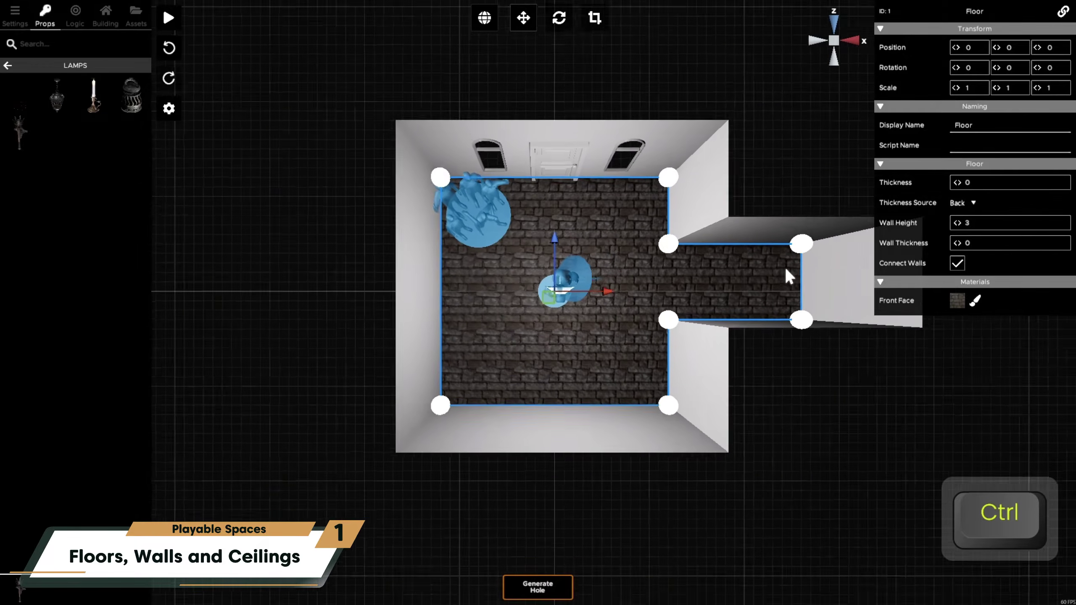
scroll(786, 267, down, 1)
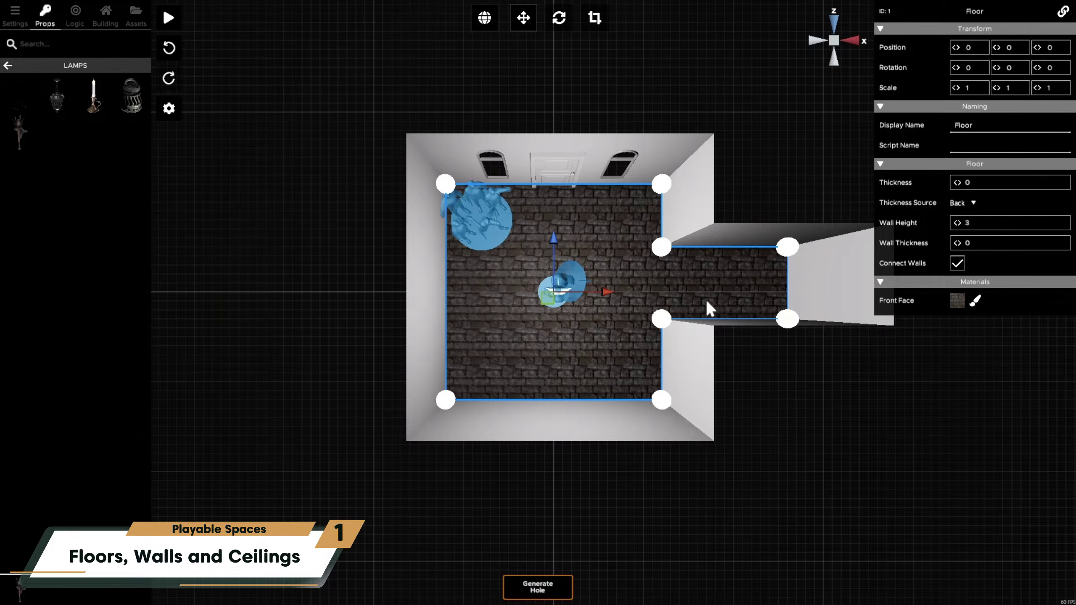
right_drag(706, 300, 831, 254)
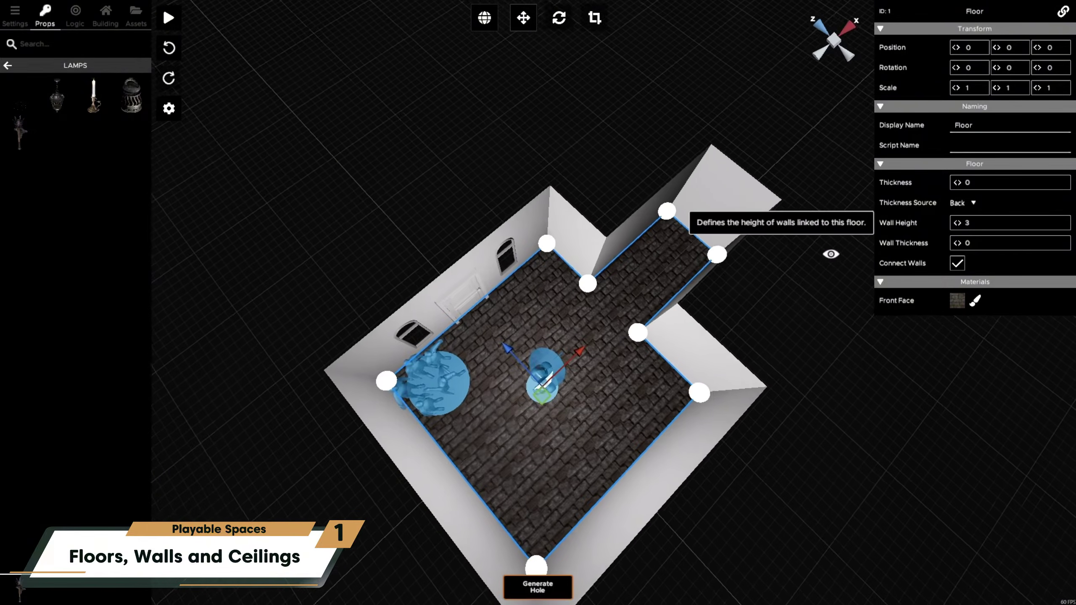
middle_drag(792, 267, 801, 283)
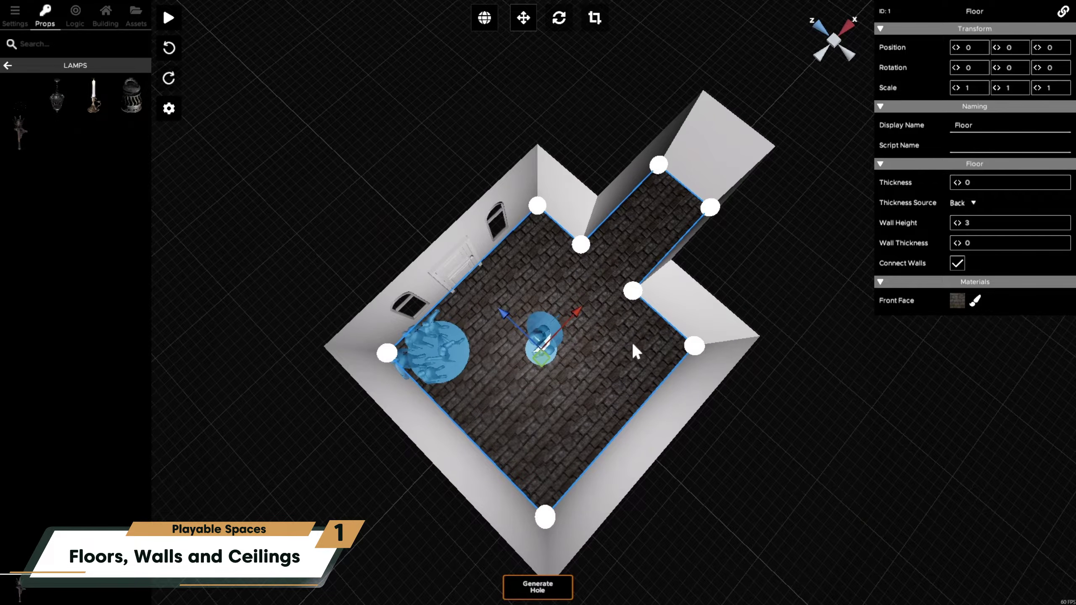
Step: Try moving the floor edge under the door wall outward, and undo the move
scroll(631, 351, up, 5)
right_drag(665, 385, 653, 331)
click(651, 281)
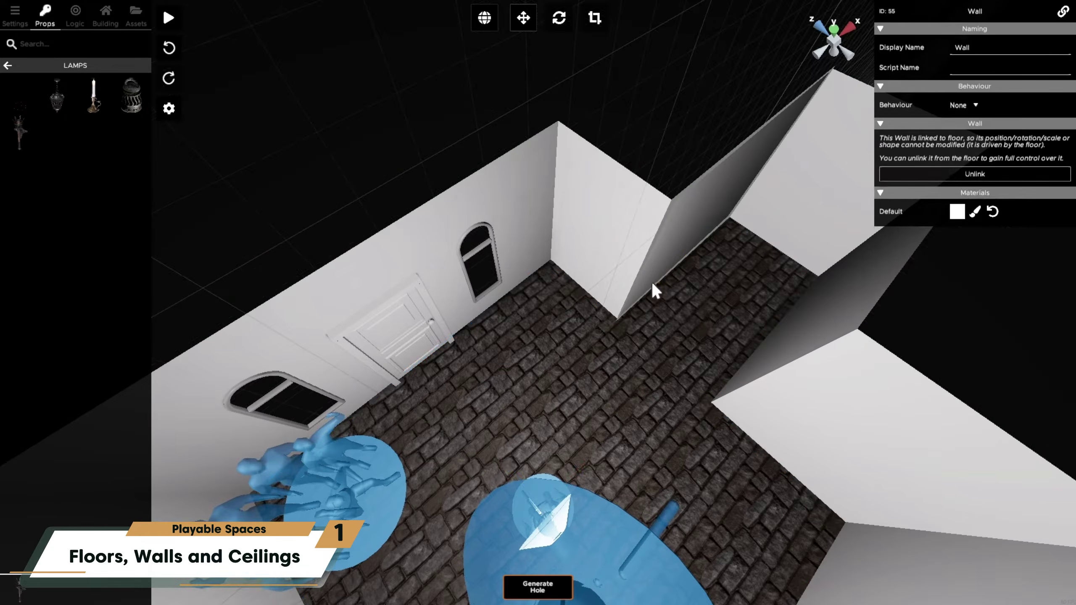
click(499, 322)
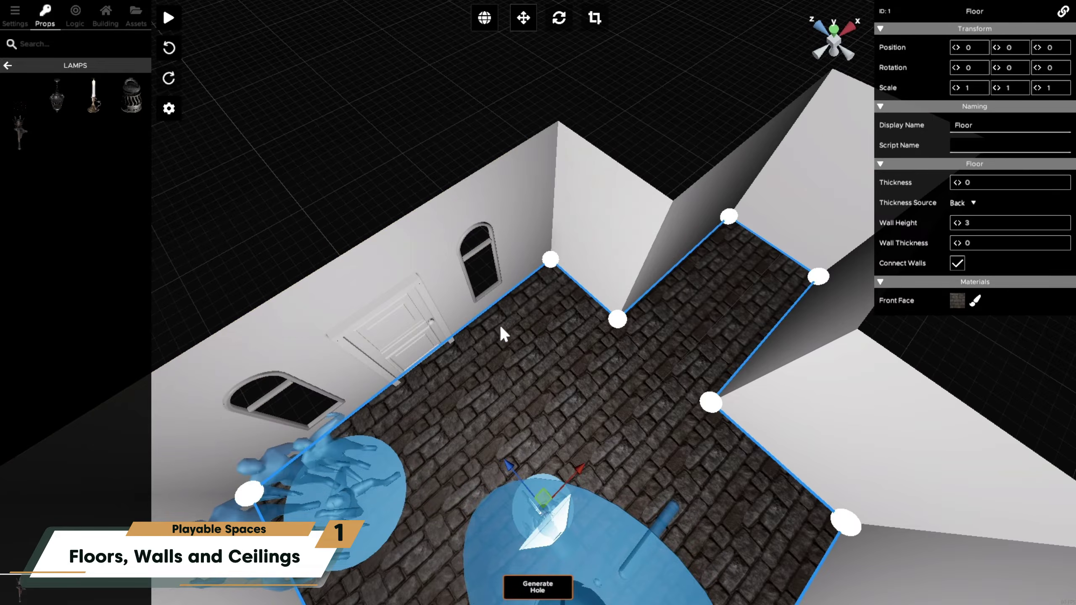
right_drag(500, 325, 471, 338)
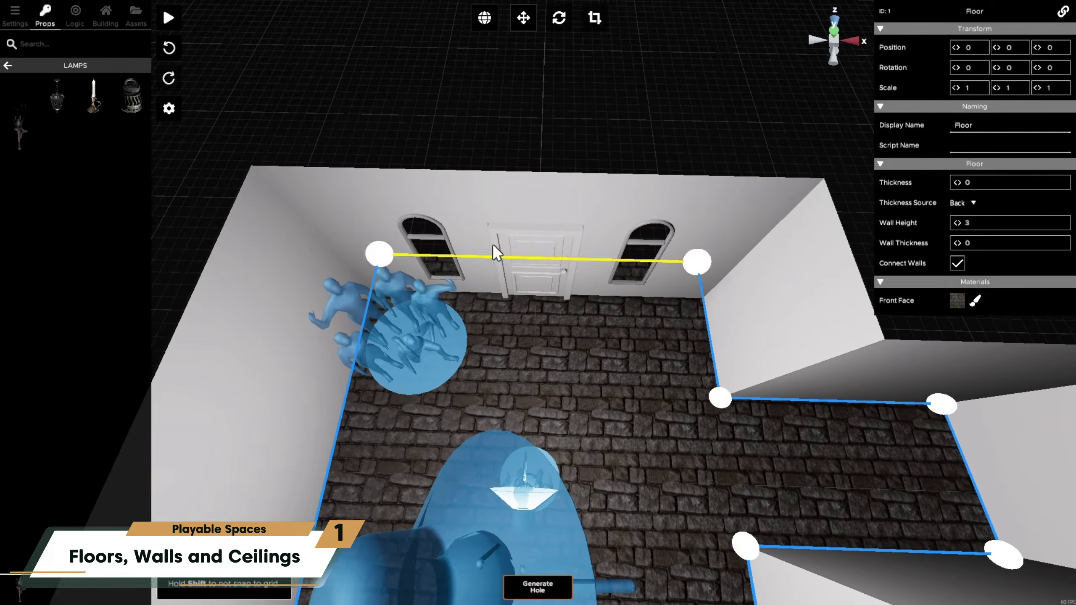
drag(493, 246, 507, 131)
key(ctrl+z)
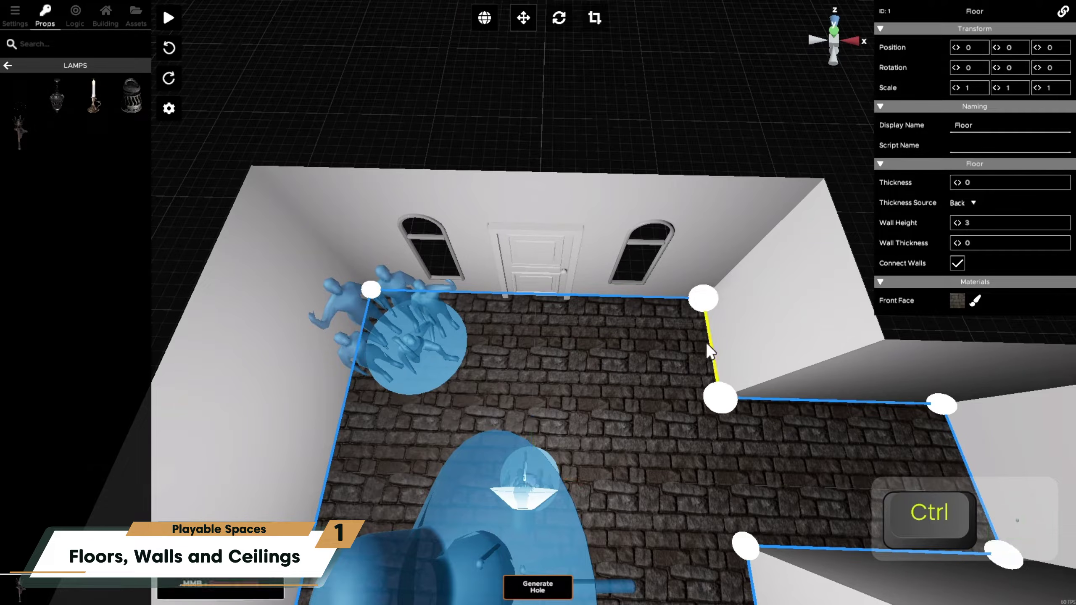
Step: Try moving the short floor edge beside the corridor and the opposite side edge outward, undoing each move
drag(711, 343, 864, 346)
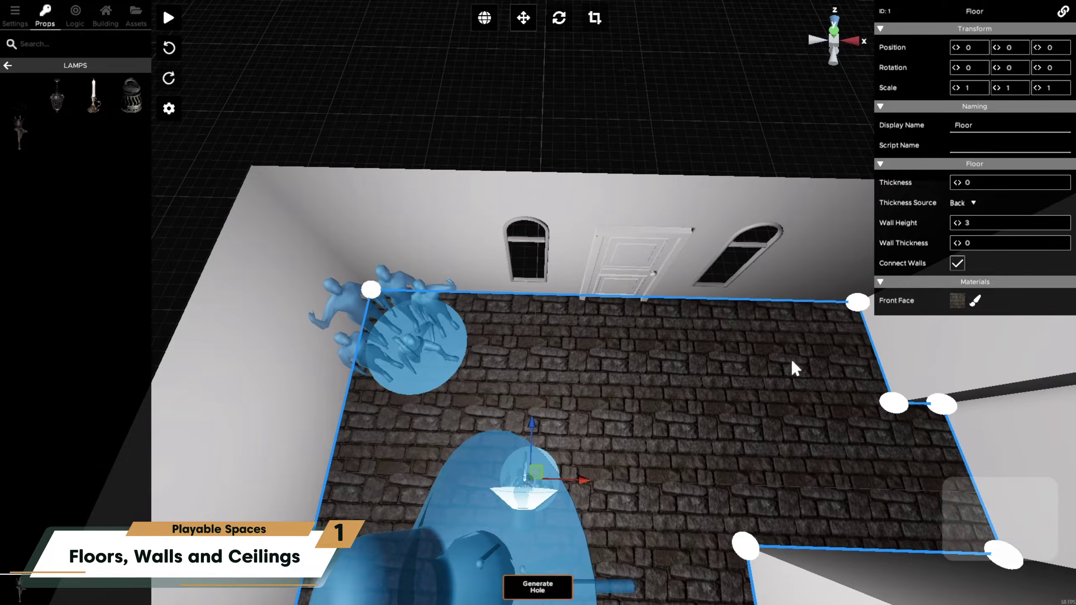
key(ctrl+z)
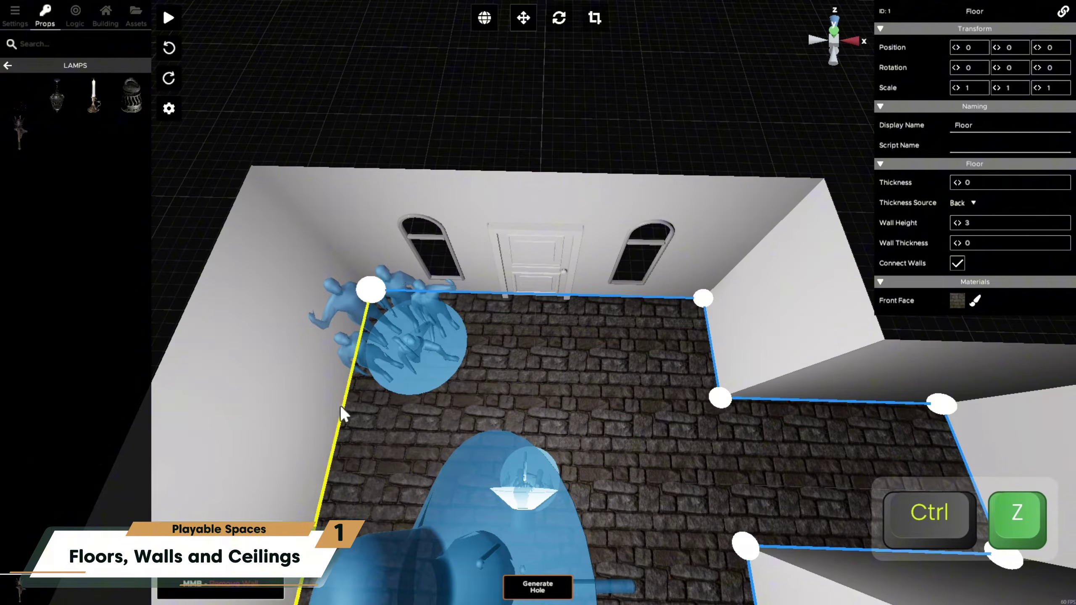
key(ctrl+z)
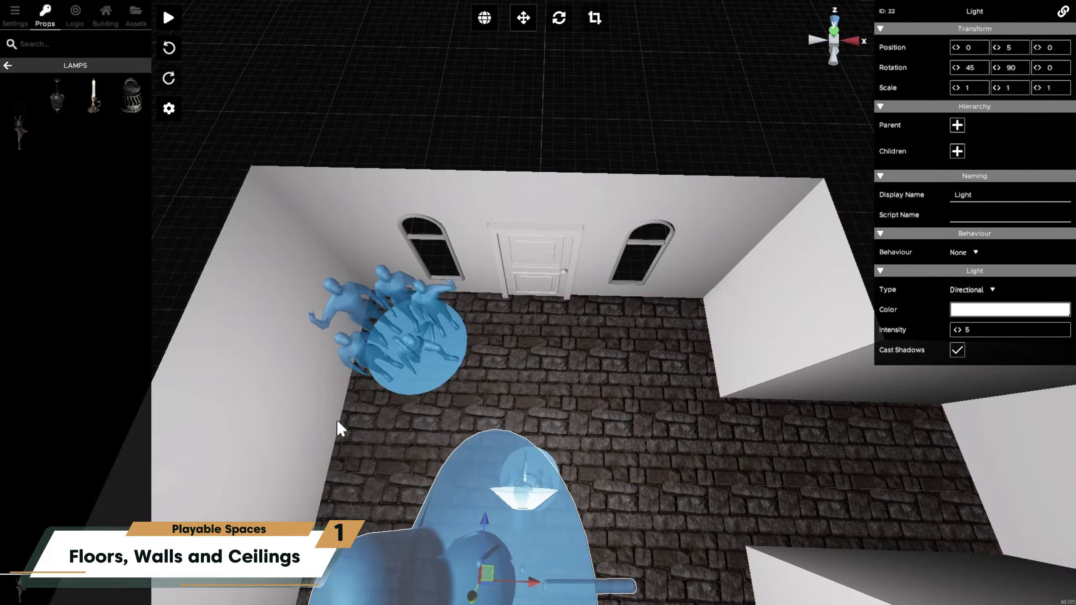
click(344, 421)
drag(307, 419, 170, 399)
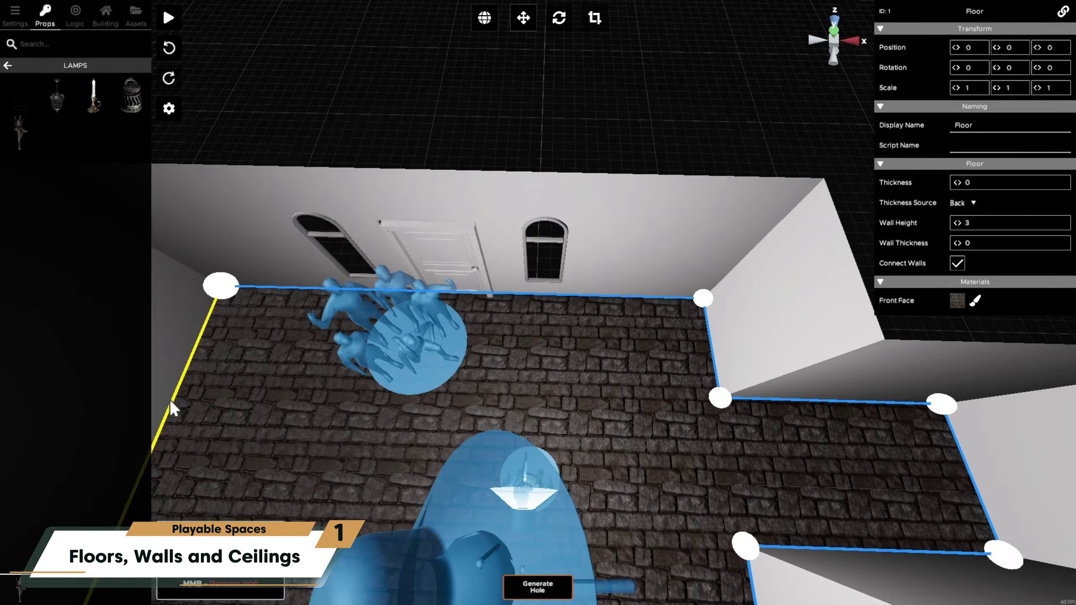
key(ctrl+z)
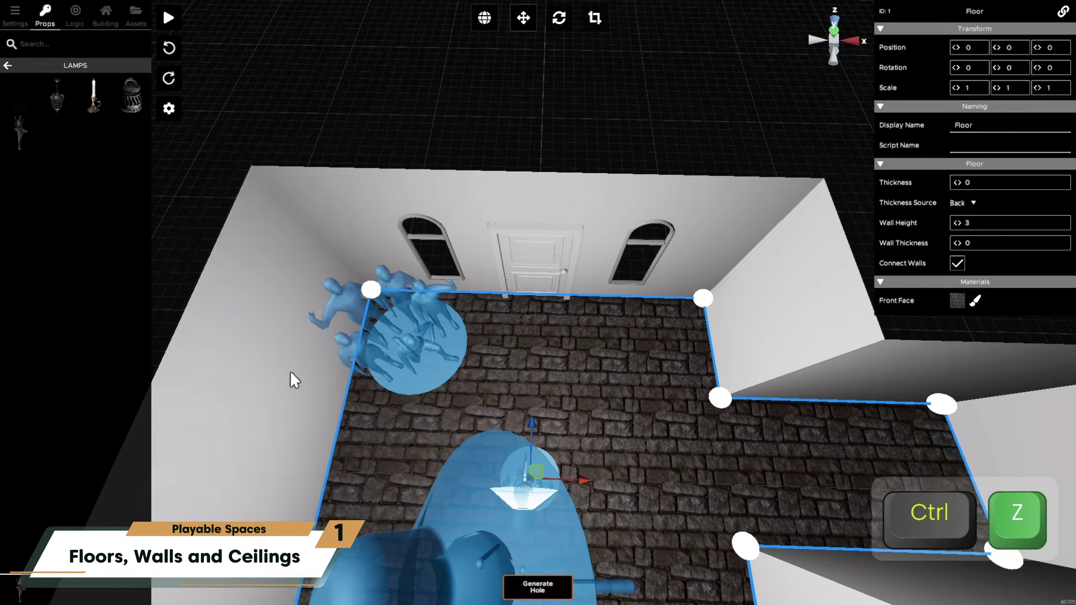
Step: Place a Spiky Wall Torch between the door and the neighbouring window, and parent it to that wall
click(18, 134)
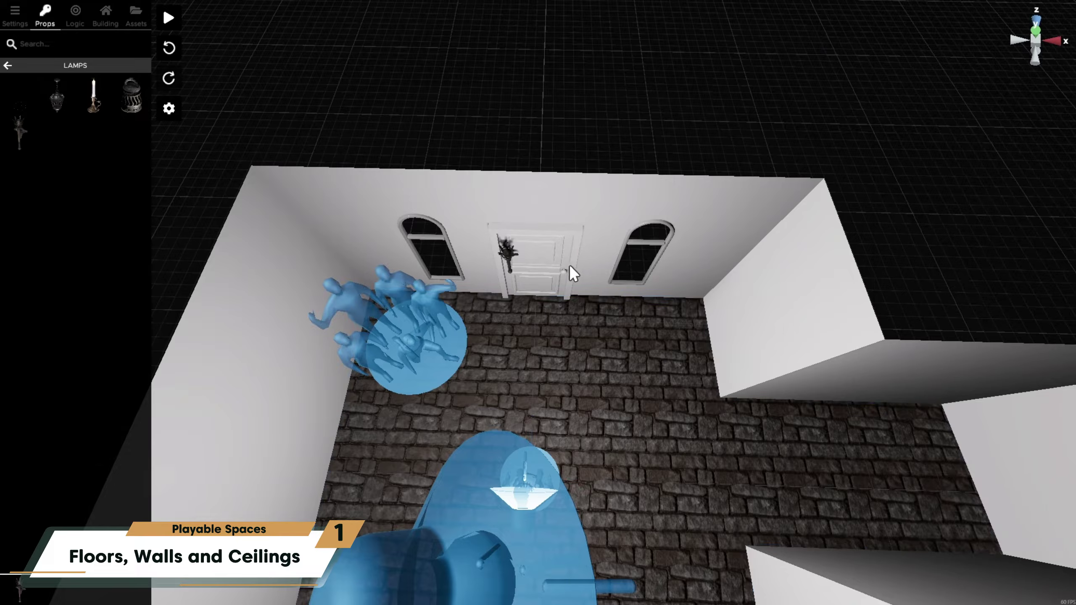
click(602, 256)
click(603, 240)
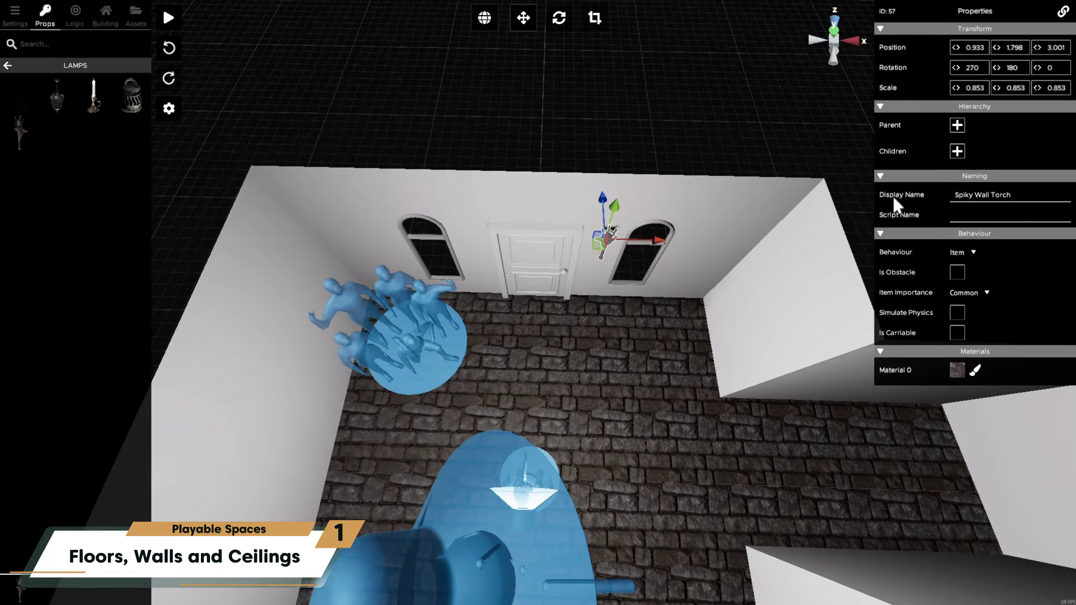
click(955, 130)
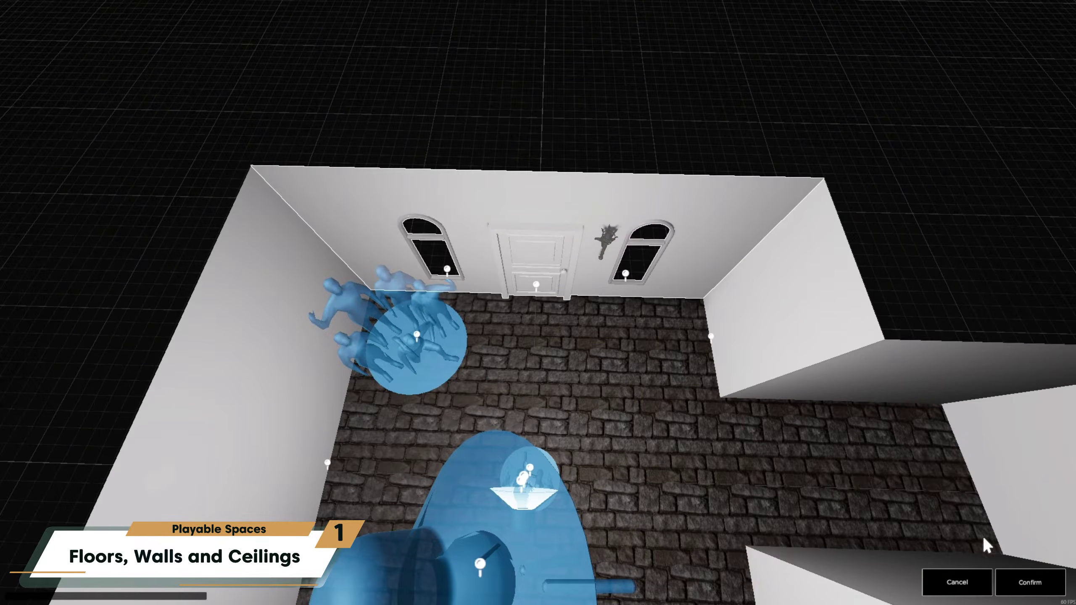
click(1030, 582)
Step: Test moving the floor edge under the door wall outward with the torch attached, and undo the move
click(630, 349)
drag(589, 297, 601, 120)
key(ctrl+z)
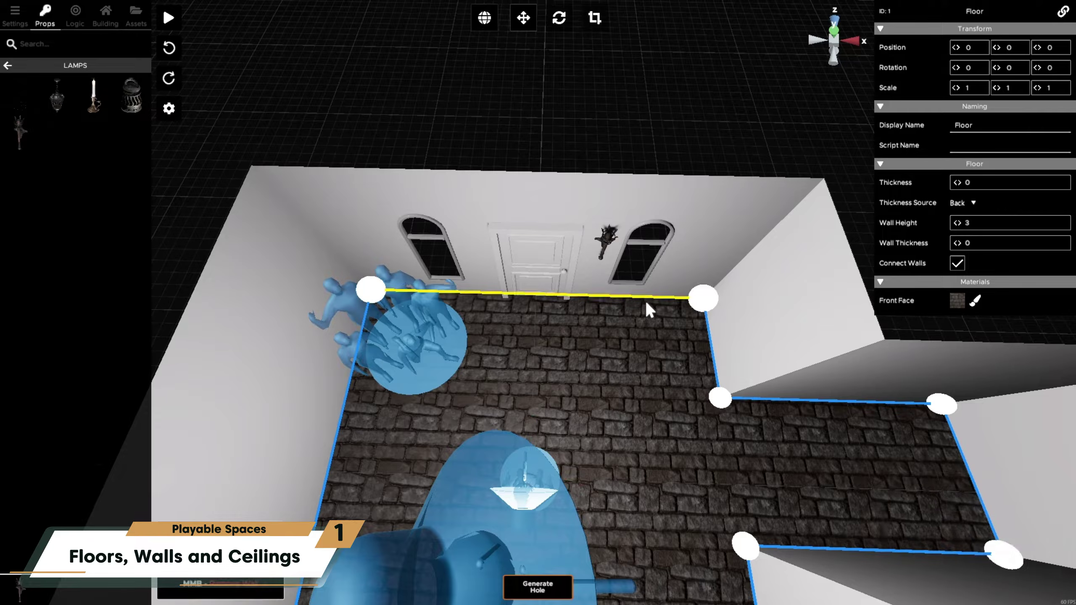
Step: Try removing the door wall's edge, the adjacent short edge and their shared corner point, undoing each removal
middle_click(622, 293)
key(ctrl+z)
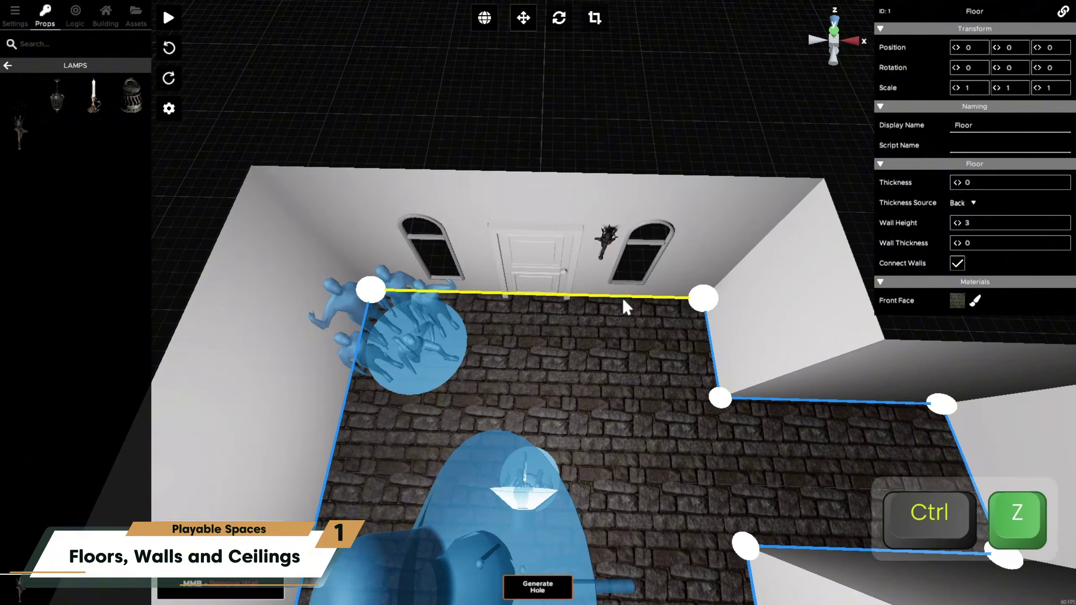
middle_click(708, 342)
key(ctrl+z)
middle_click(706, 299)
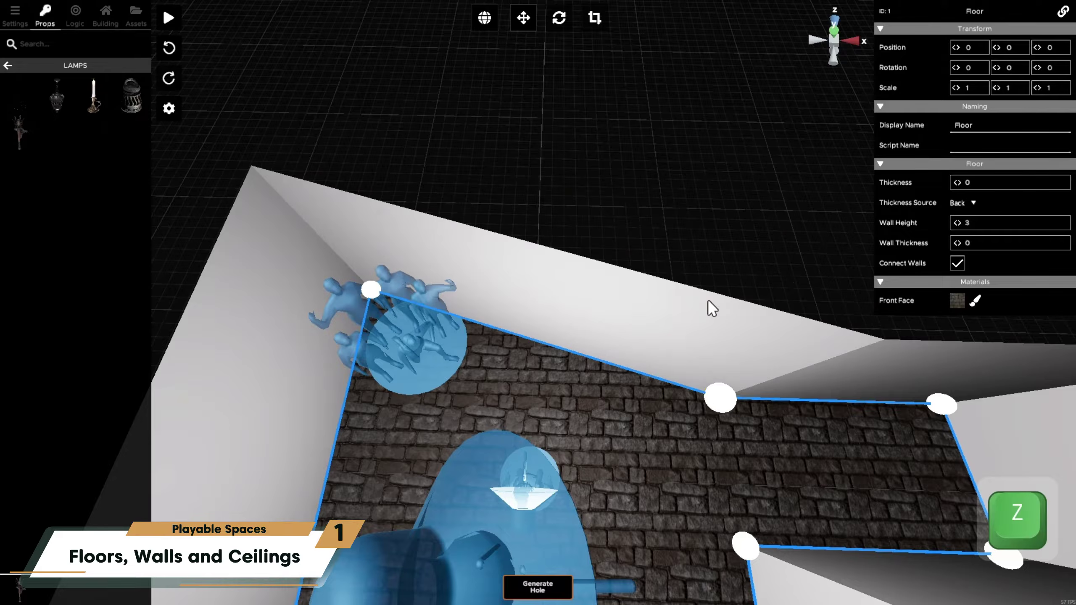
key(ctrl+z)
Step: Try deleting the wall that holds the door, windows and torch, and undo the deletion
click(704, 208)
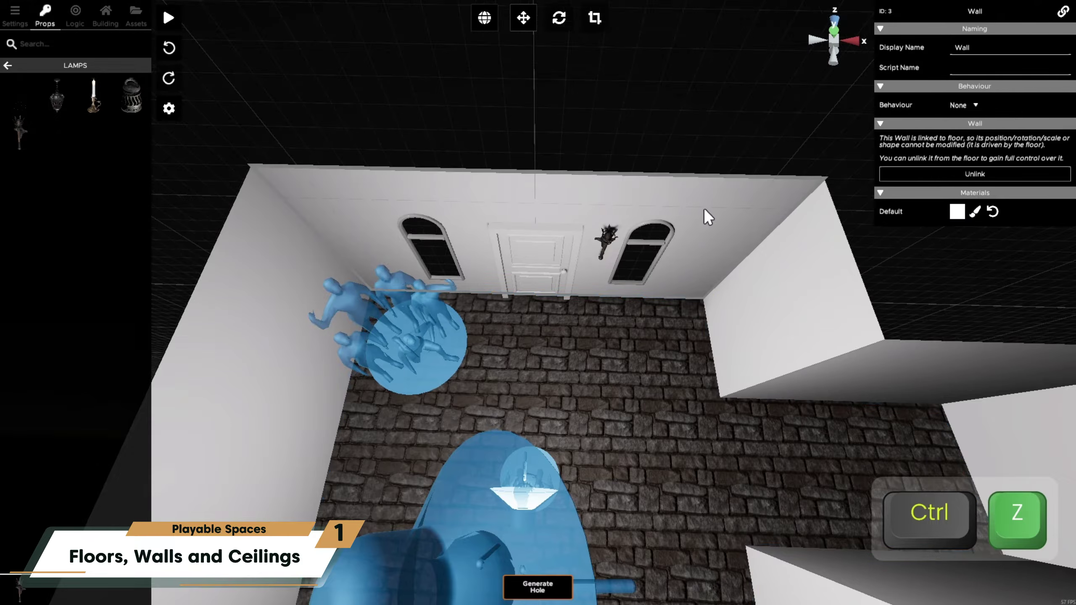
key(Delete)
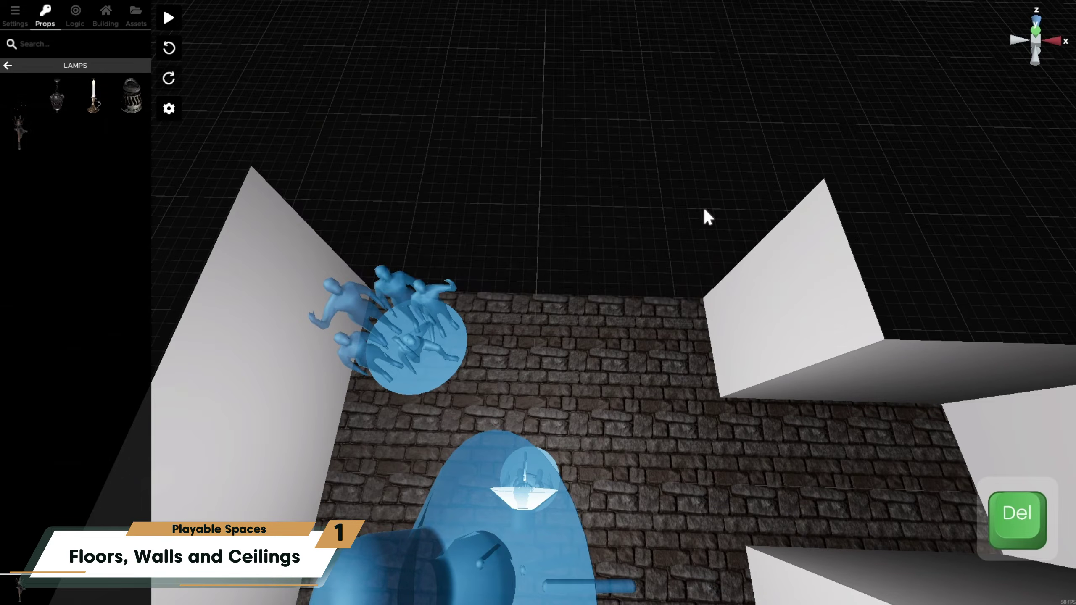
key(ctrl+z)
Step: Move the whole floor along the X axis to a position of about -4.40
scroll(626, 380, down, 5)
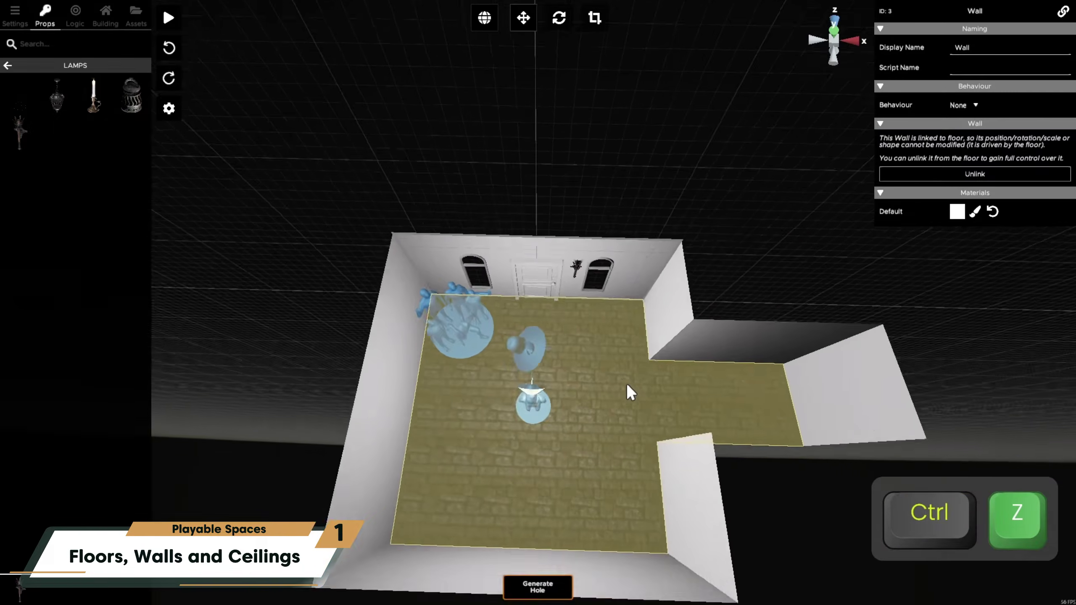
click(595, 395)
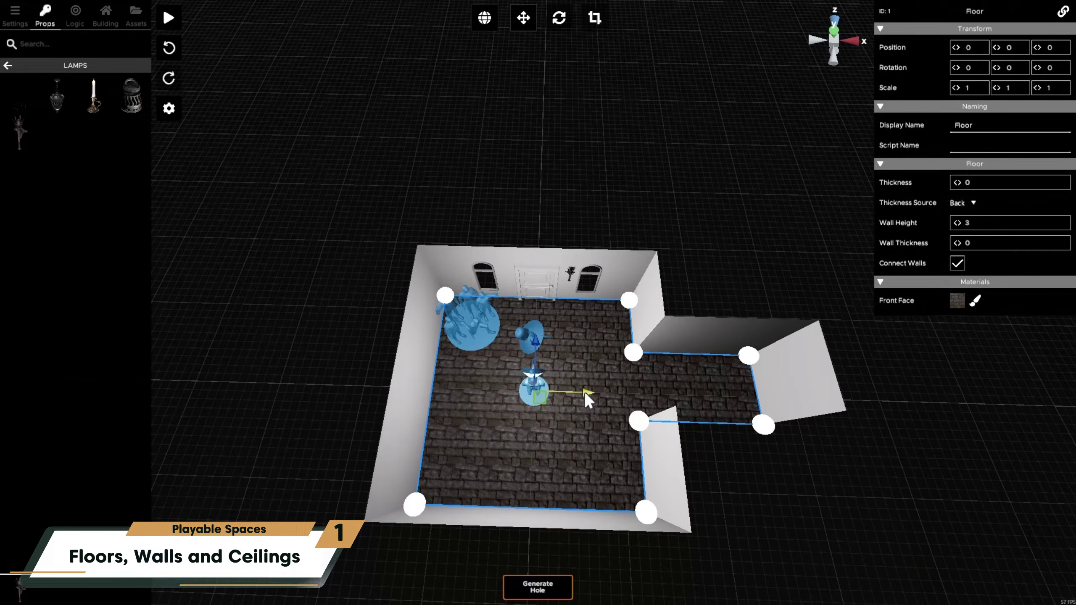
drag(584, 392, 432, 393)
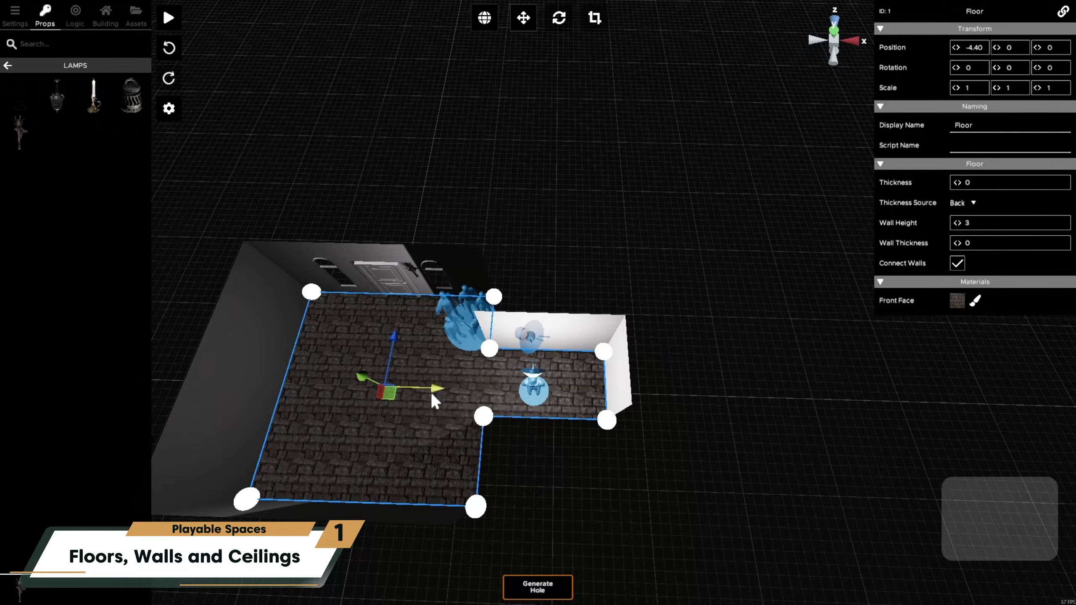
Step: Undo the floor's move, and try rotating it to about 316 degrees on Z and 92 degrees on Y, undoing each rotation
key(ctrl+z)
click(560, 19)
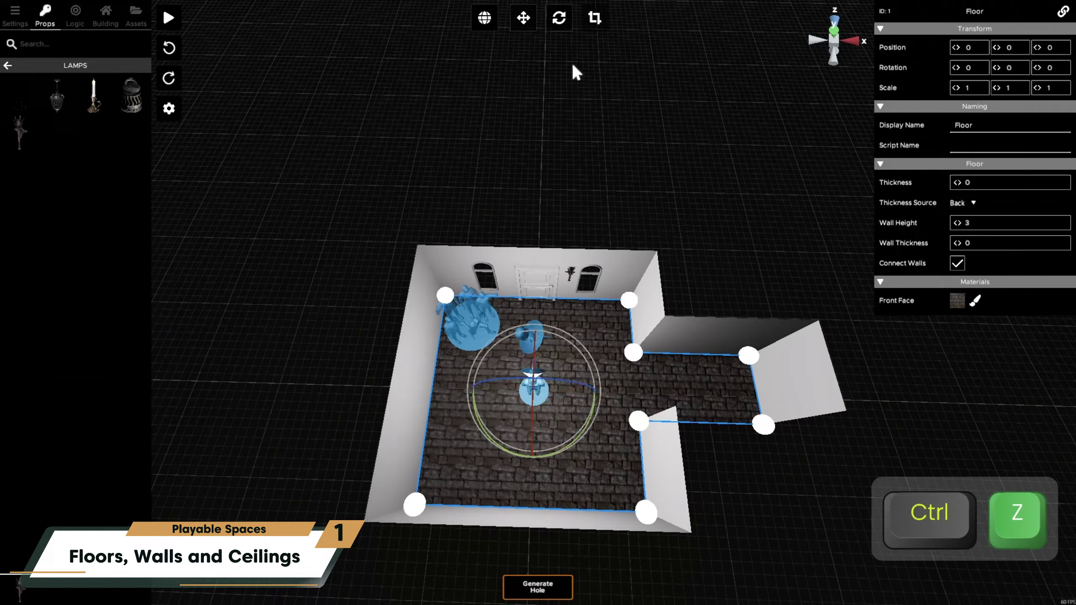
drag(554, 374, 580, 374)
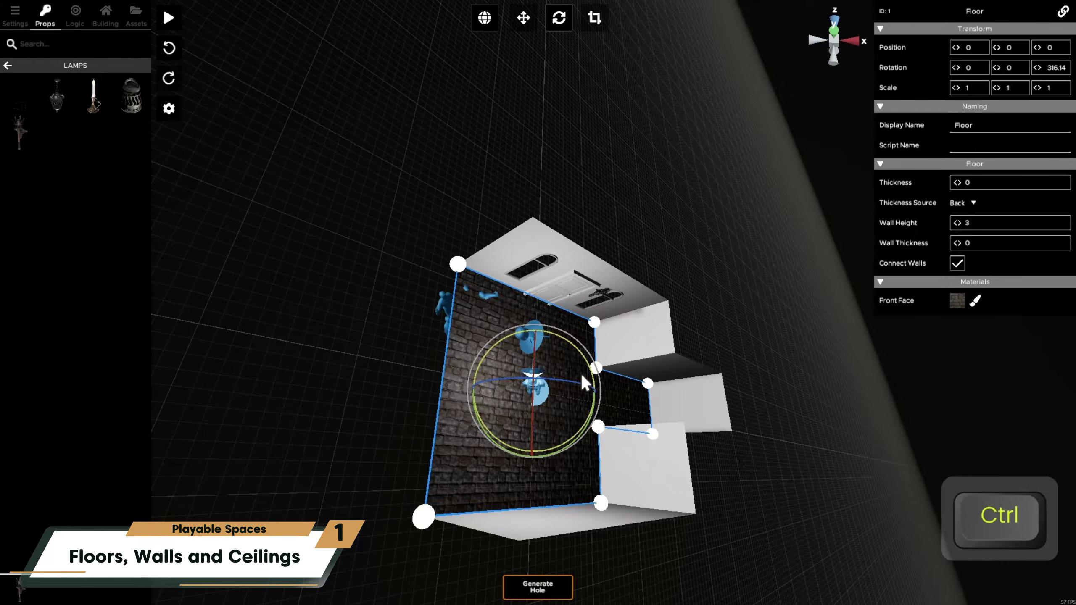
key(ctrl+z)
drag(582, 441, 527, 461)
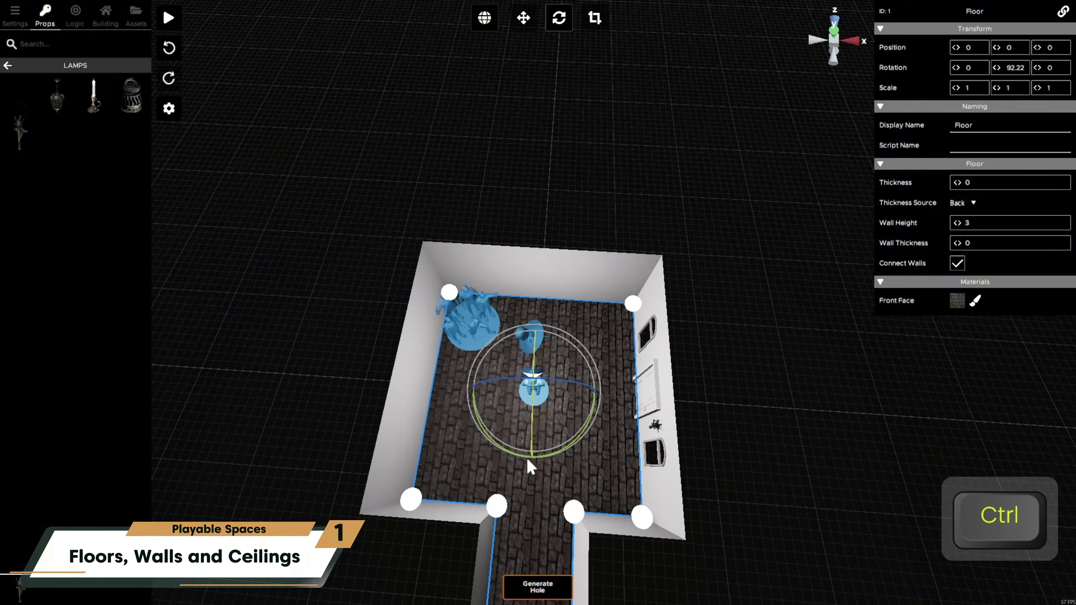
key(ctrl+z)
Step: Try scaling the whole floor from its centre handle, and undo the scaling
click(595, 18)
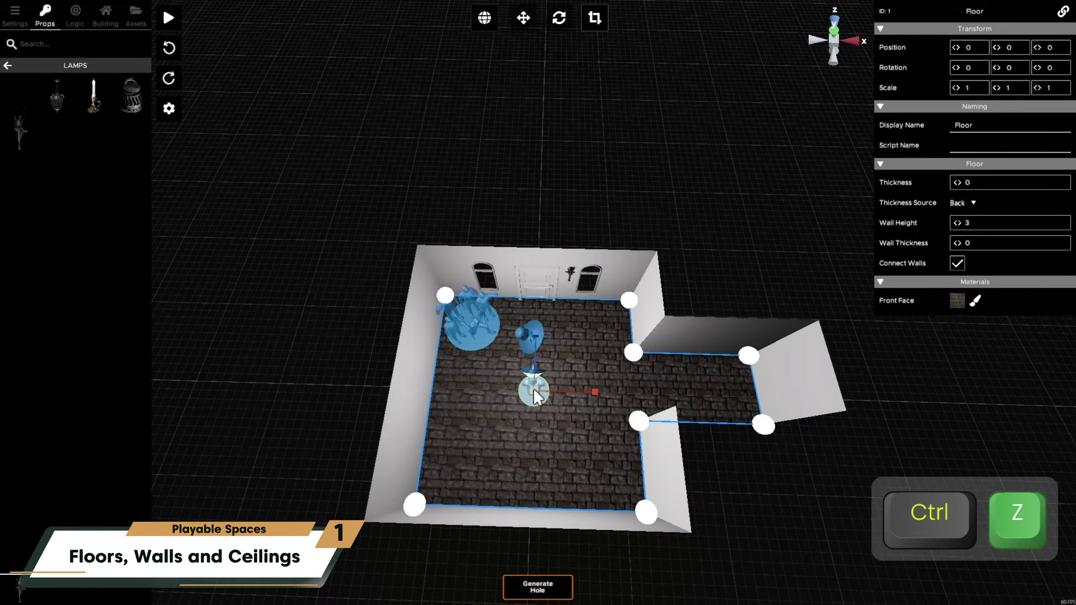
drag(534, 396, 591, 399)
key(ctrl+z)
Step: Duplicate the floor with its walls, raise the copy along the Y axis to about 3.04, and undo the raise
key(a)
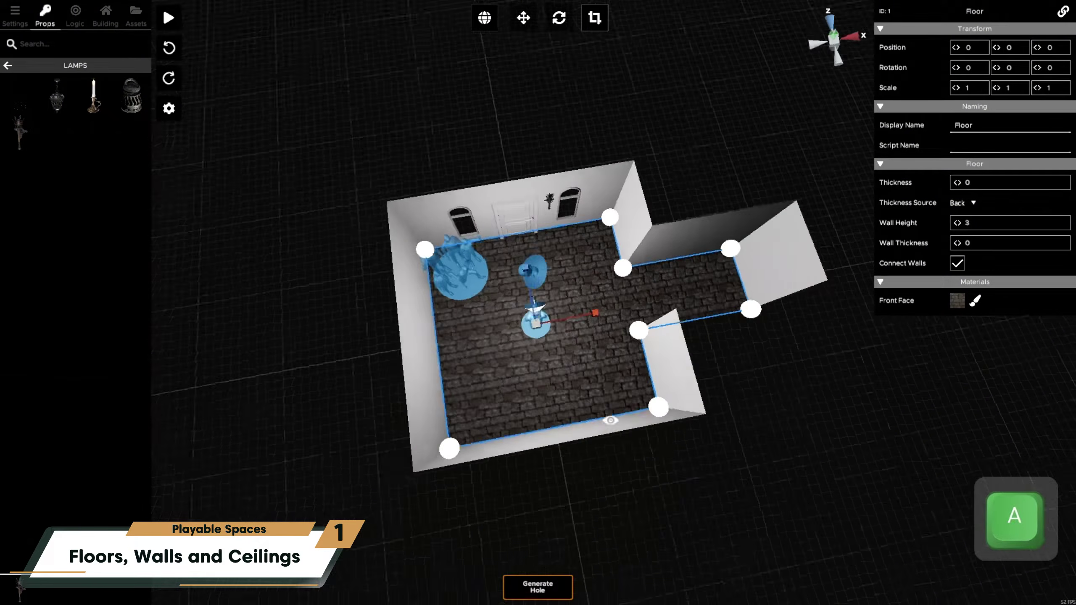
key(d)
key(w)
key(s)
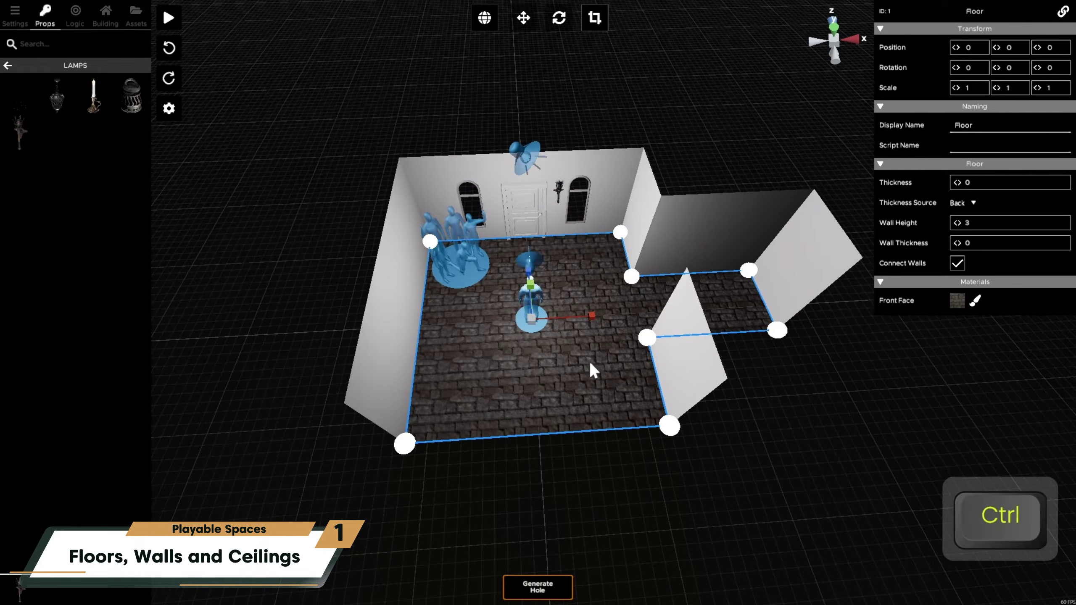
key(ctrl+c)
click(524, 17)
key(w)
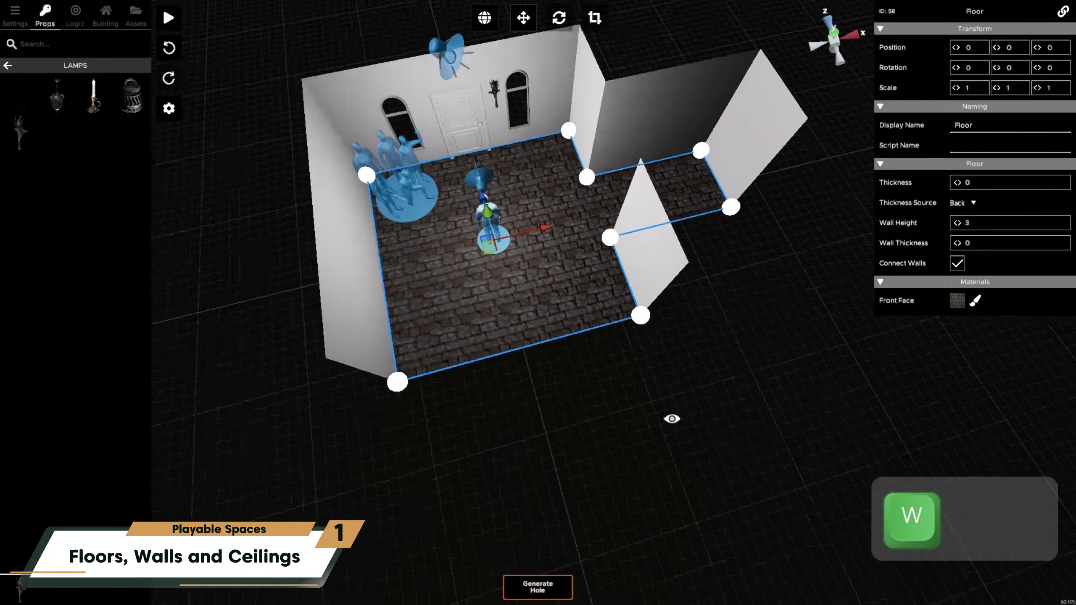
key(d)
key(s)
key(a)
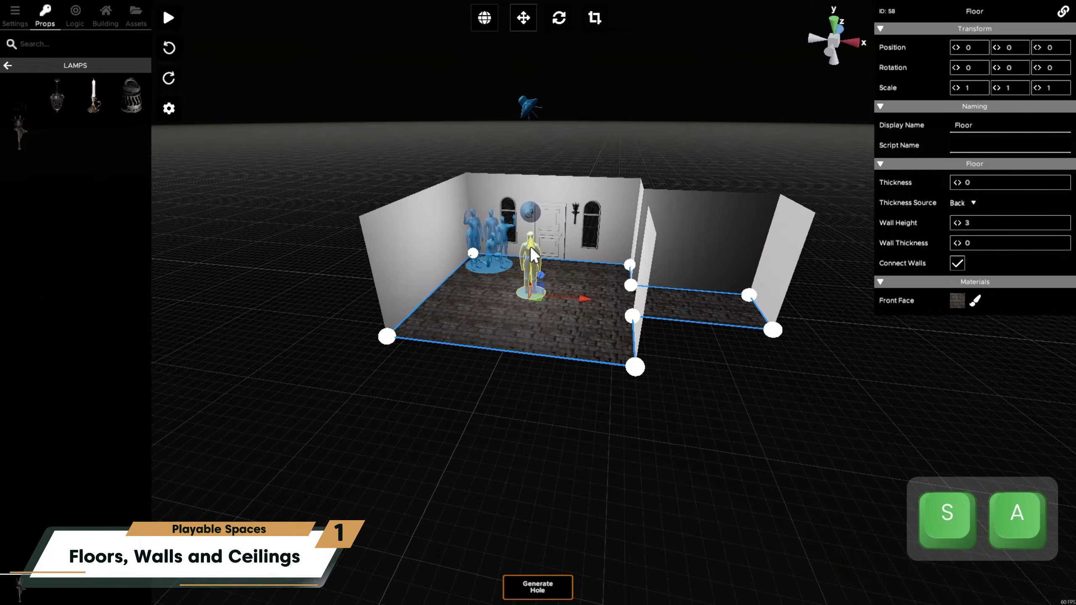
drag(529, 245, 527, 147)
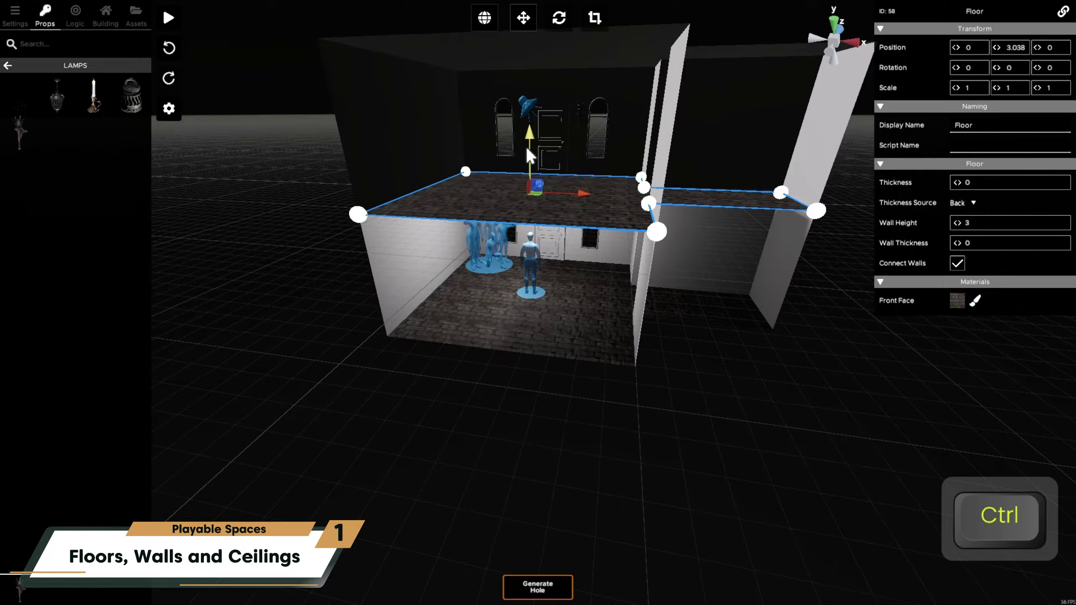
key(ctrl+z)
Step: Try moving the copied floor's side edge outward, and undo the last two changes
drag(467, 281, 399, 283)
right_drag(568, 426, 573, 470)
key(a)
key(s)
key(ctrl+z)
key(ctrl+z)
key(d)
key(w)
key(s)
key(a)
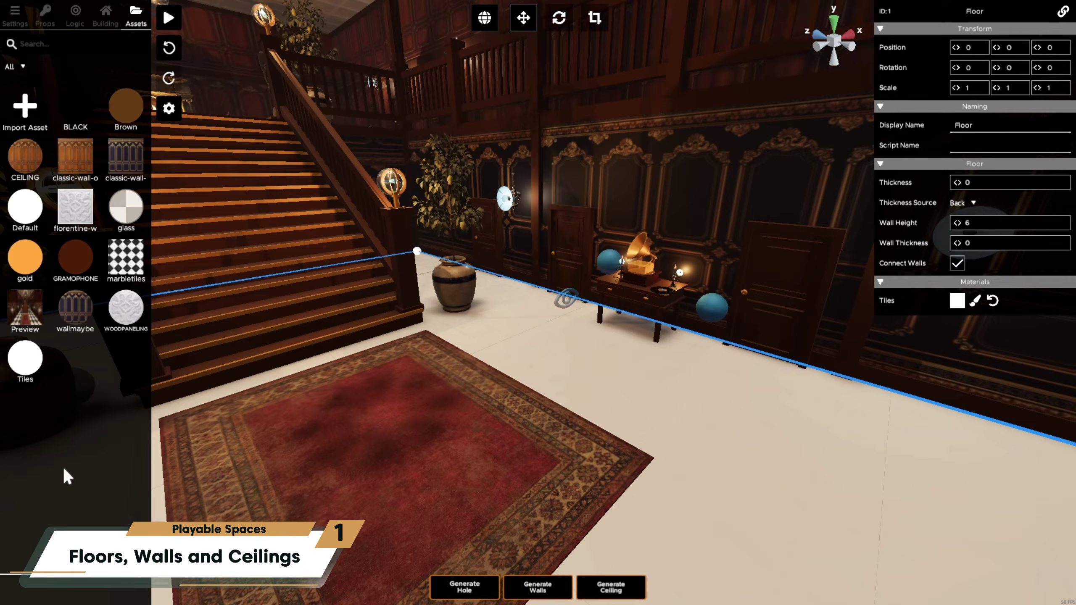
Step: Assign the marbletiles texture as the base map of the Tiles material
click(25, 359)
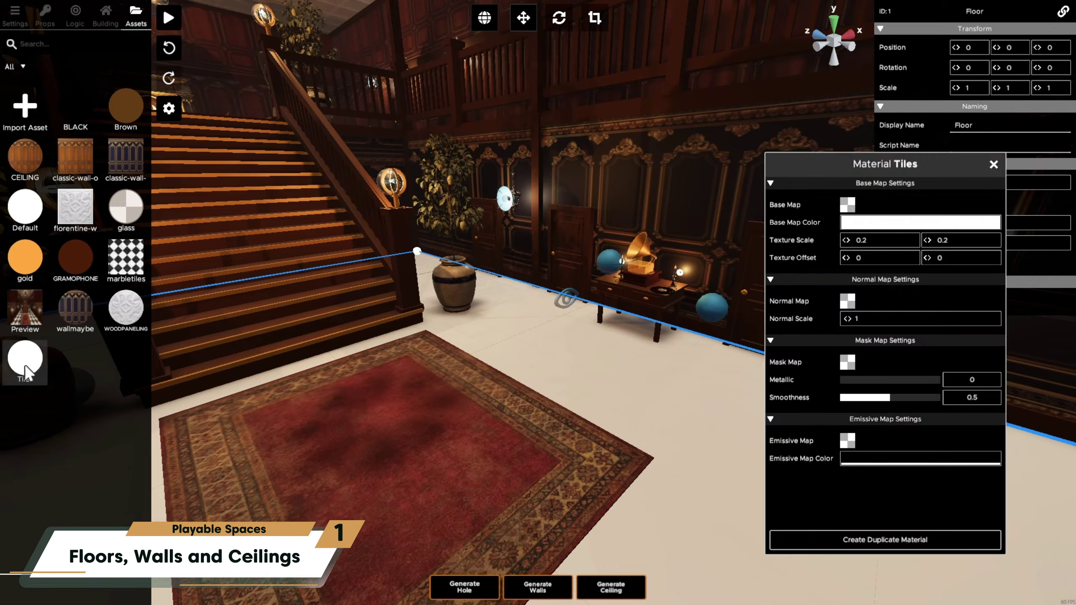
click(847, 205)
click(422, 275)
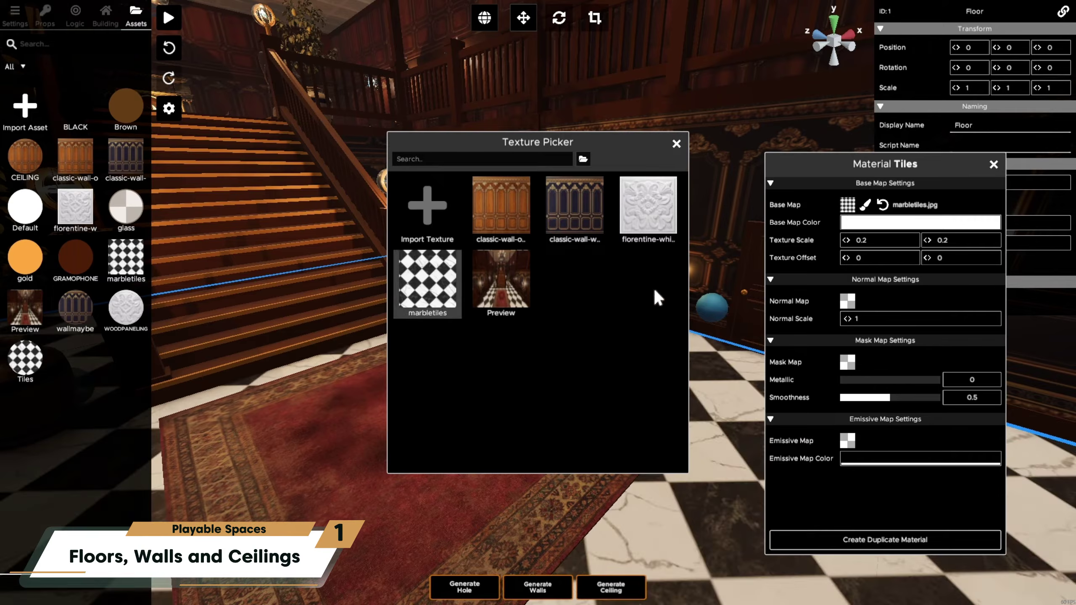
click(676, 144)
click(993, 164)
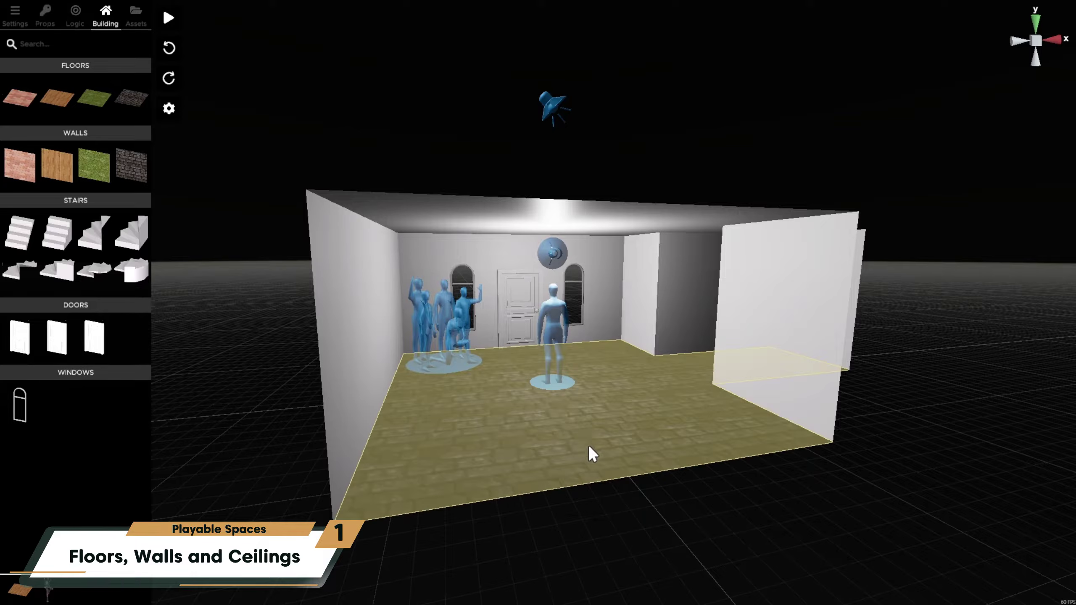
Step: Select the room's floor to view its outline, deselect it, and examine the room from several sides
click(586, 444)
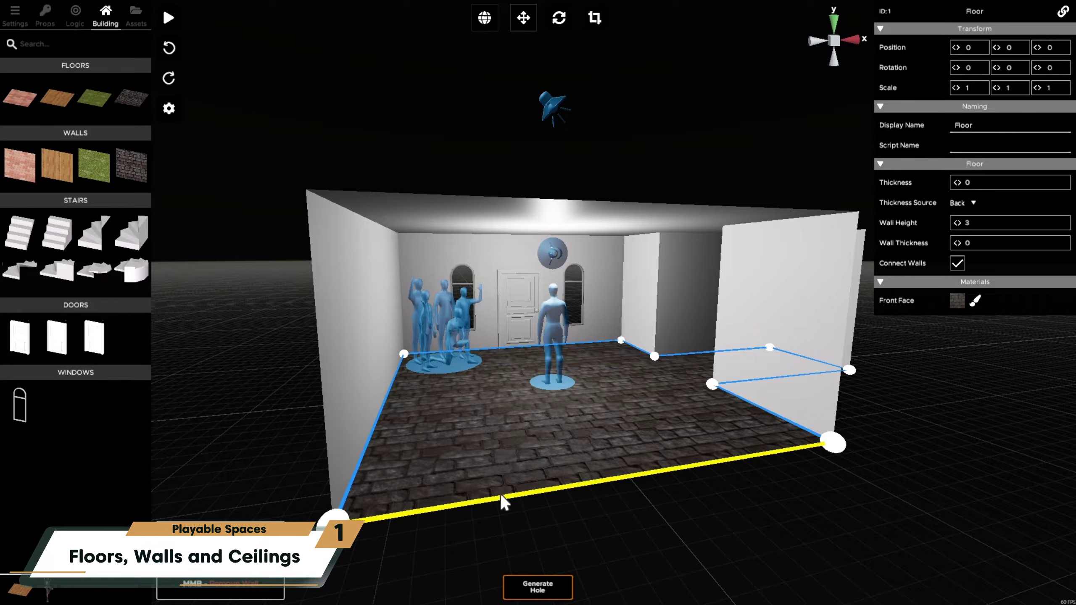
click(546, 459)
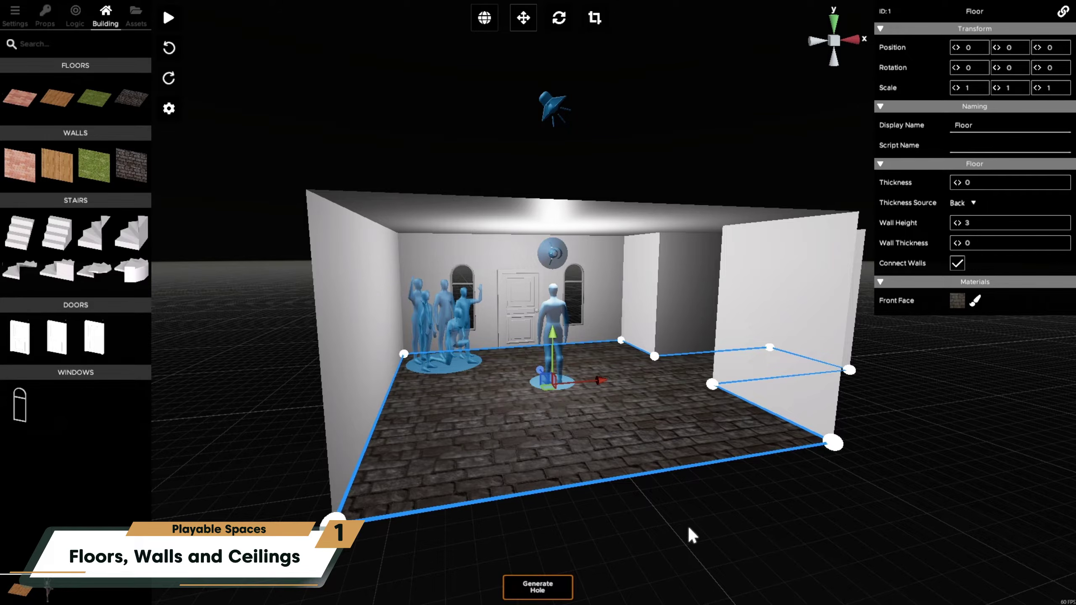
key(Escape)
key(s)
right_drag(680, 526, 906, 305)
key(a)
key(w)
key(s)
key(w)
key(a)
key(s)
key(w)
key(d)
key(s)
key(a)
key(a)
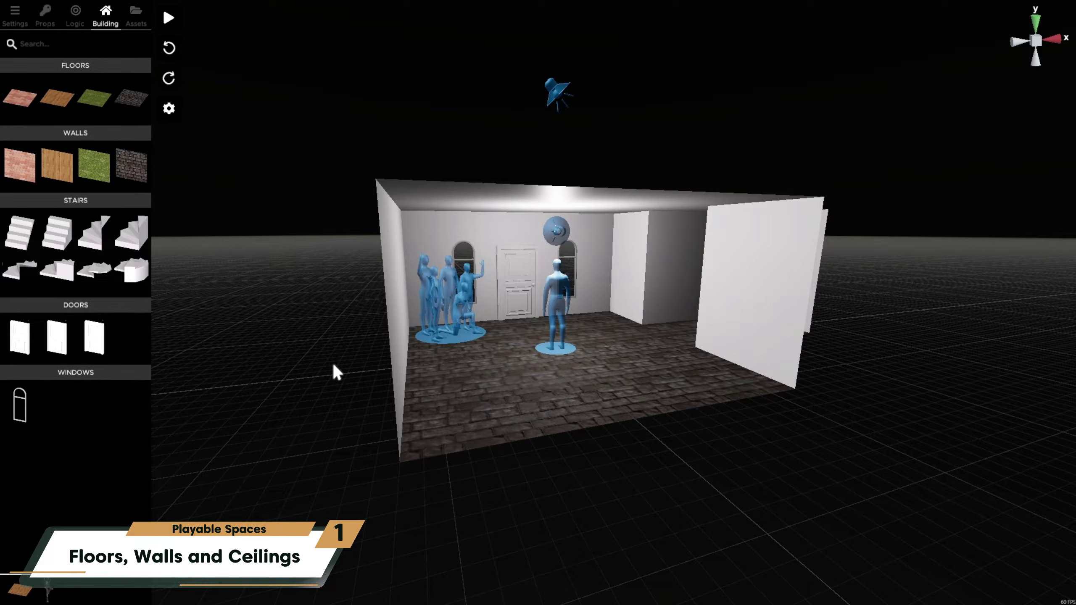
Step: Set the floor's wall thickness to 0.1
key(a)
right_drag(333, 365, 380, 360)
key(d)
key(w)
click(440, 400)
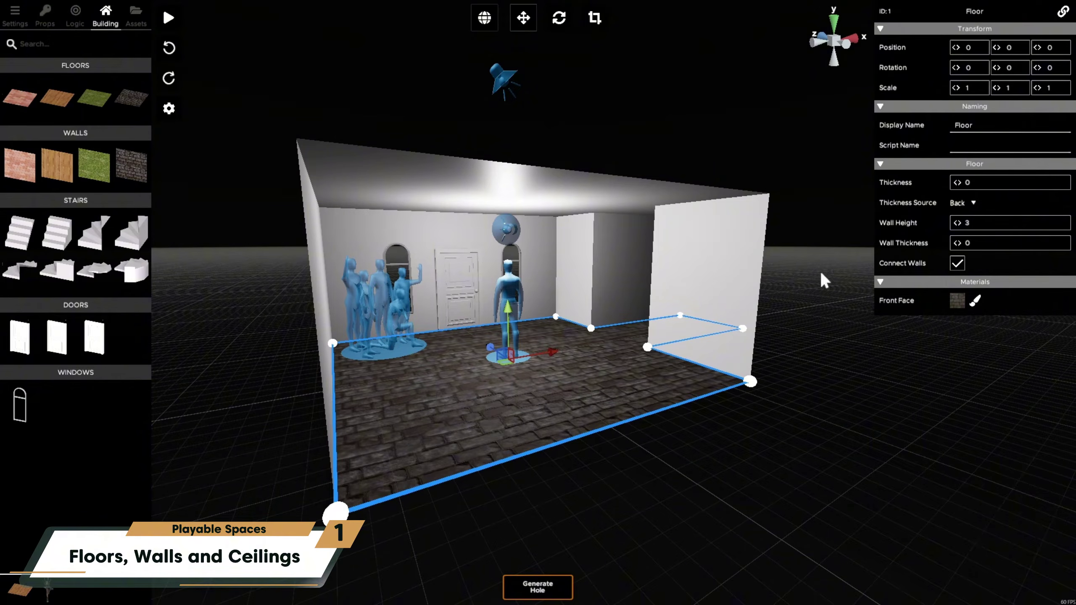
mouse_move(901, 239)
text(0.1)
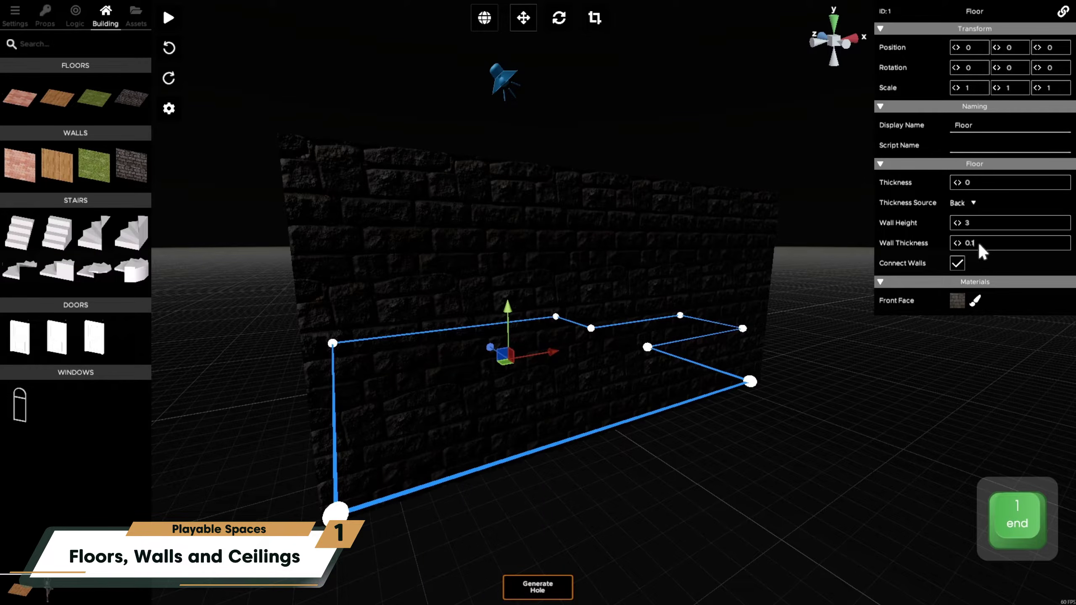
Step: Set the floor's wall height to 5
click(783, 506)
key(a)
right_drag(765, 472, 622, 445)
key(w)
key(d)
key(s)
key(w)
key(d)
click(622, 445)
right_drag(696, 413, 656, 372)
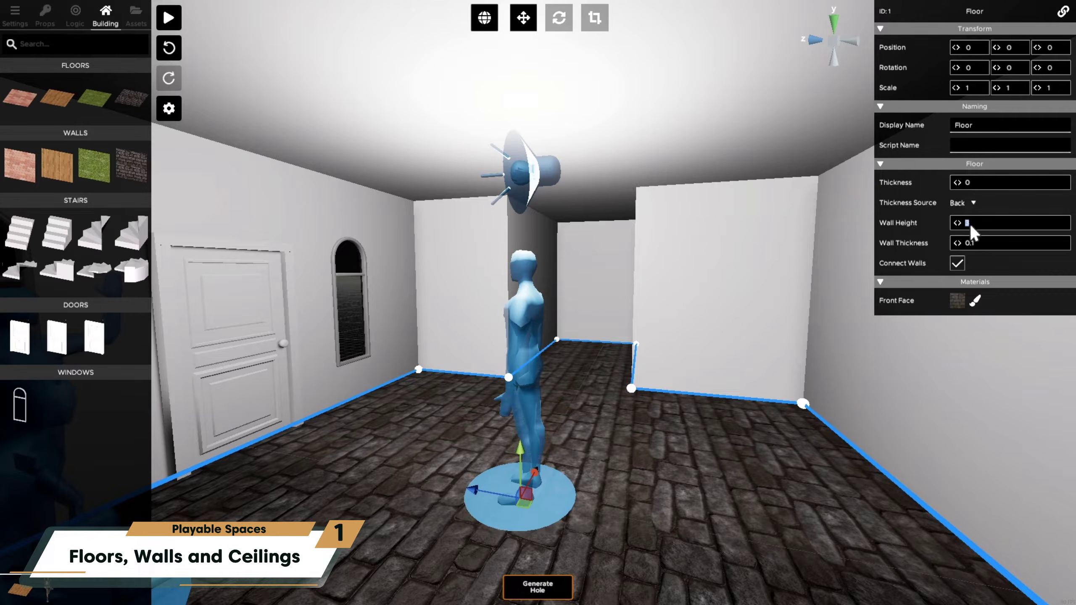
key(Return)
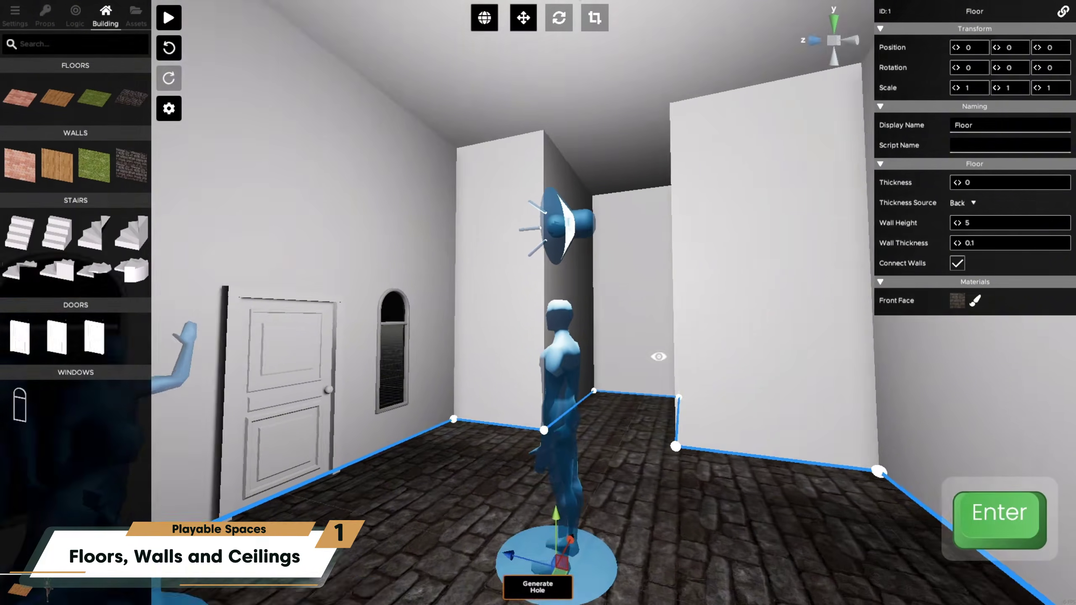
Step: Examine the walls from inside the room and from outside, around the door and windows
right_drag(658, 357, 610, 295)
right_drag(608, 292, 914, 426)
key(d)
key(s)
key(a)
click(576, 441)
key(d)
key(a)
key(w)
key(a)
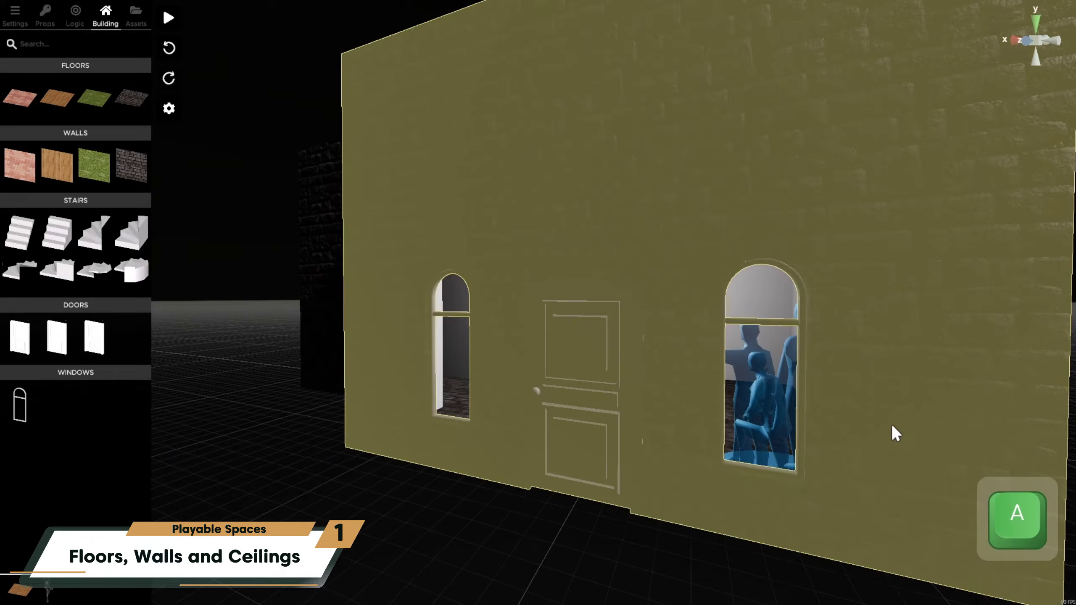
Step: Turn off the visibility of all walls to view the room's interior, and turn it back on
click(168, 111)
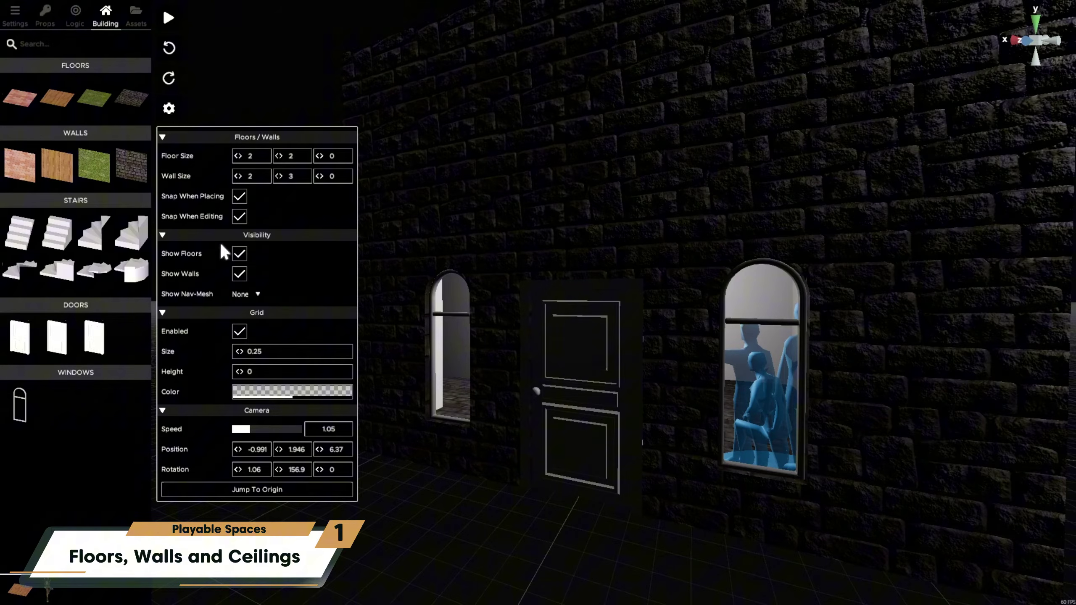
click(239, 274)
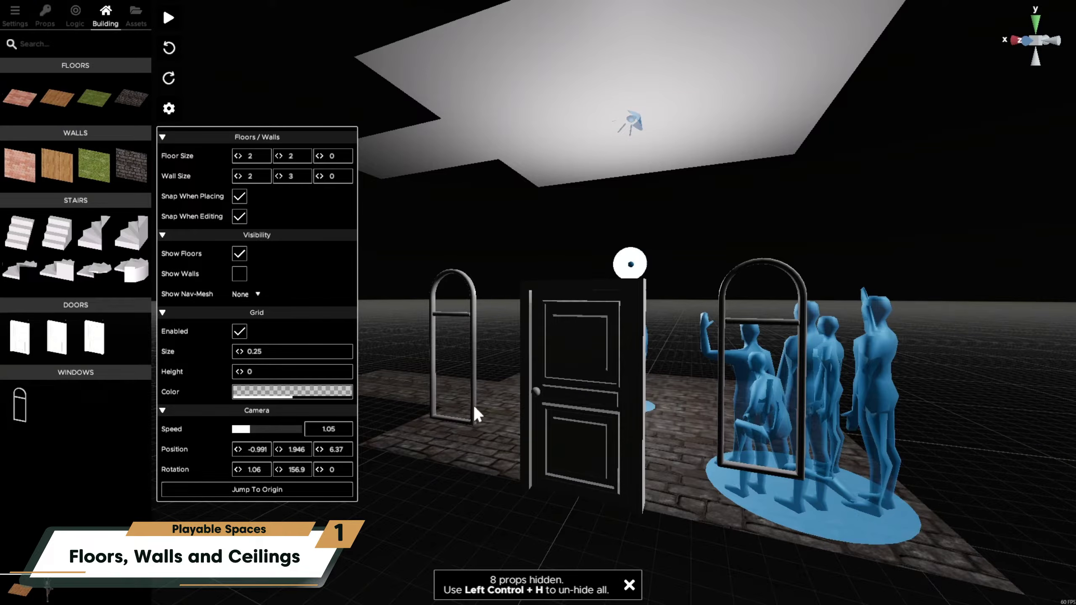
key(a)
right_drag(473, 421, 842, 461)
key(w)
key(a)
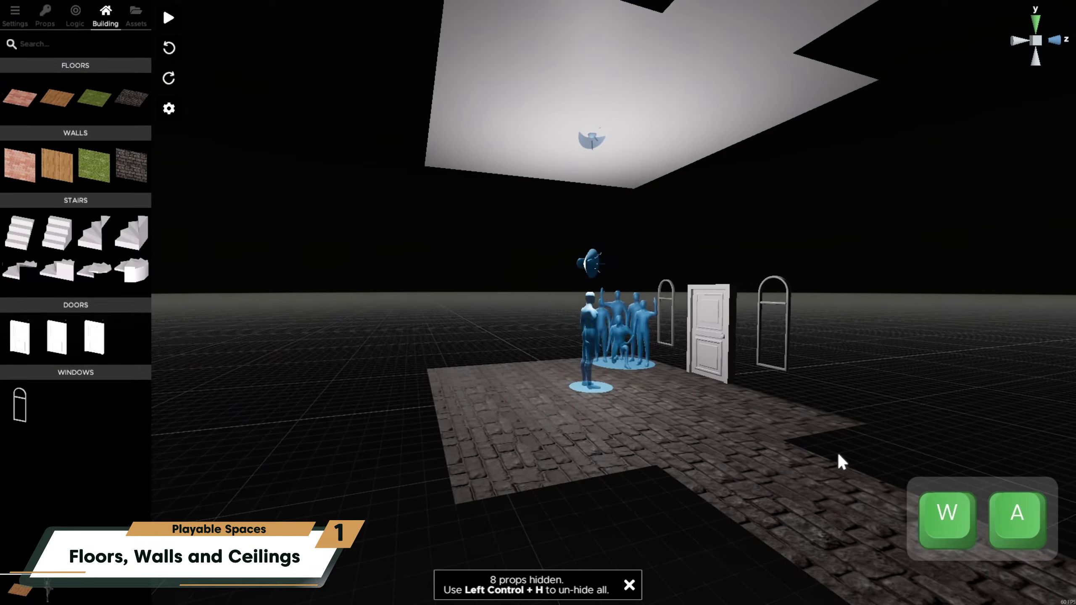
click(169, 109)
click(240, 274)
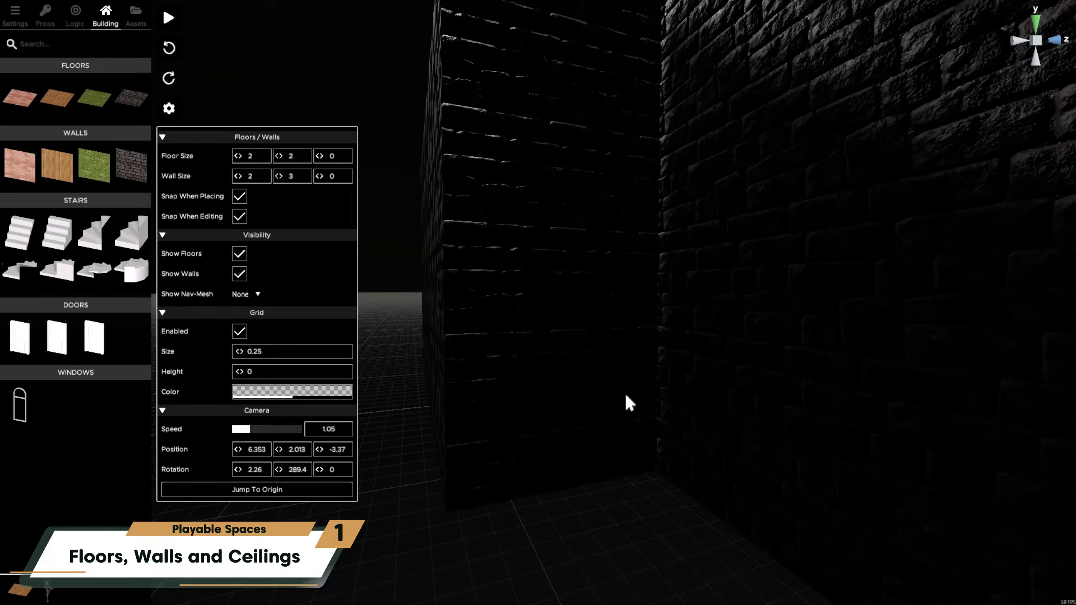
Step: Hide only the wall opposite the door, unhide it, and hide it again to expose the interior
click(425, 372)
key(w)
key(a)
right_drag(480, 373, 658, 367)
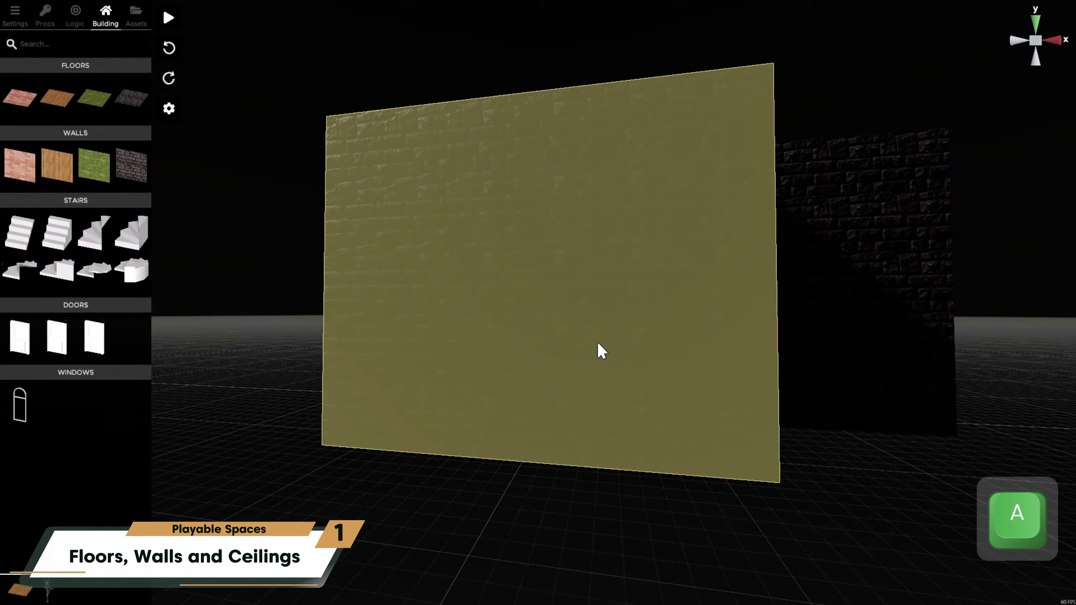
click(597, 344)
key(h)
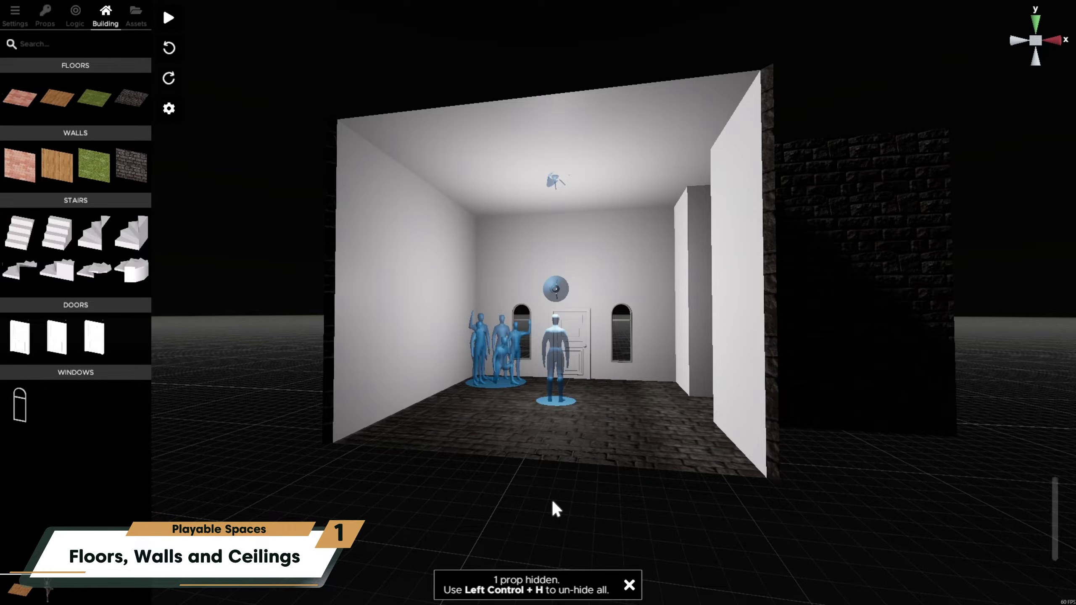
key(ctrl+h)
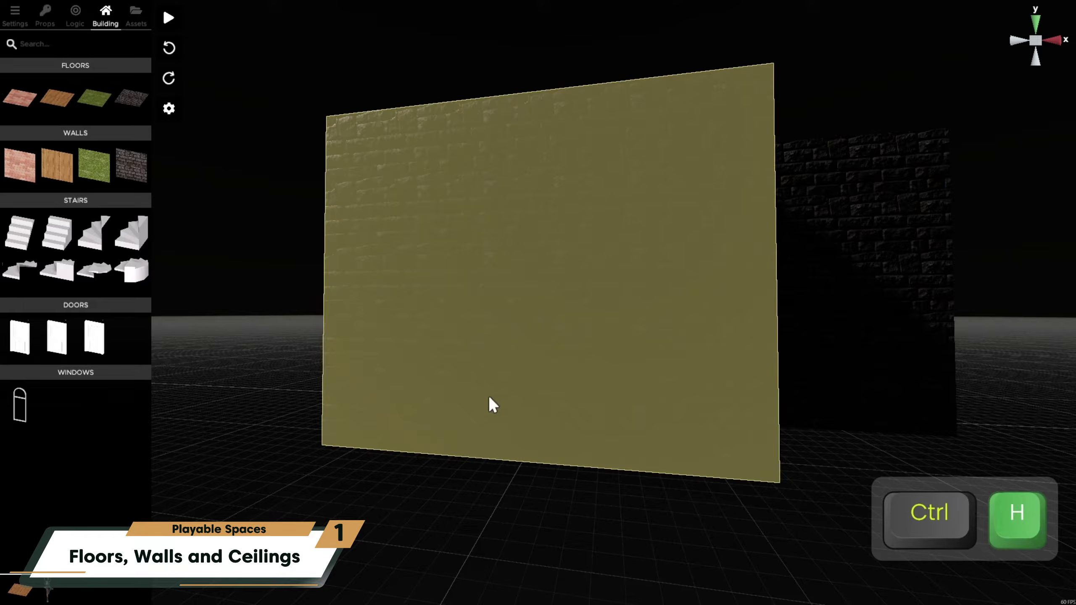
click(493, 390)
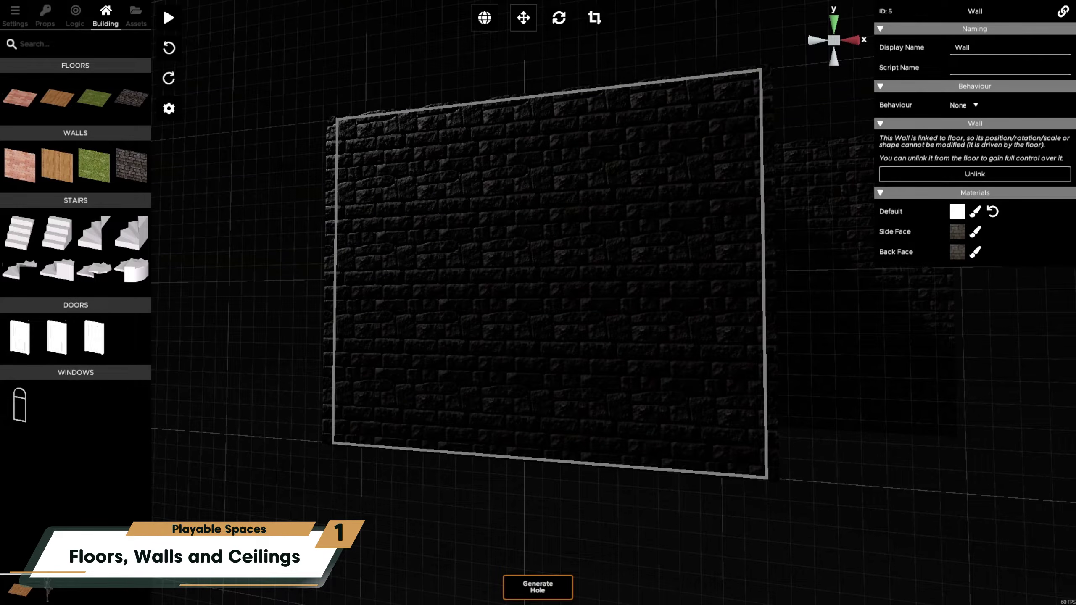
key(h)
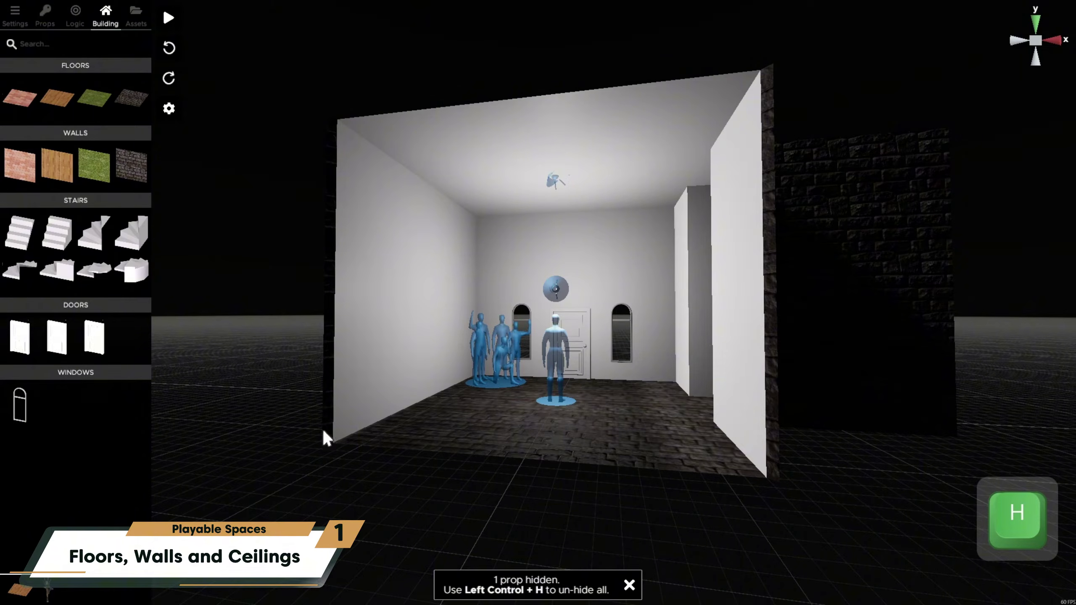
Step: Disable the grid in the editor settings and enable it again
click(166, 106)
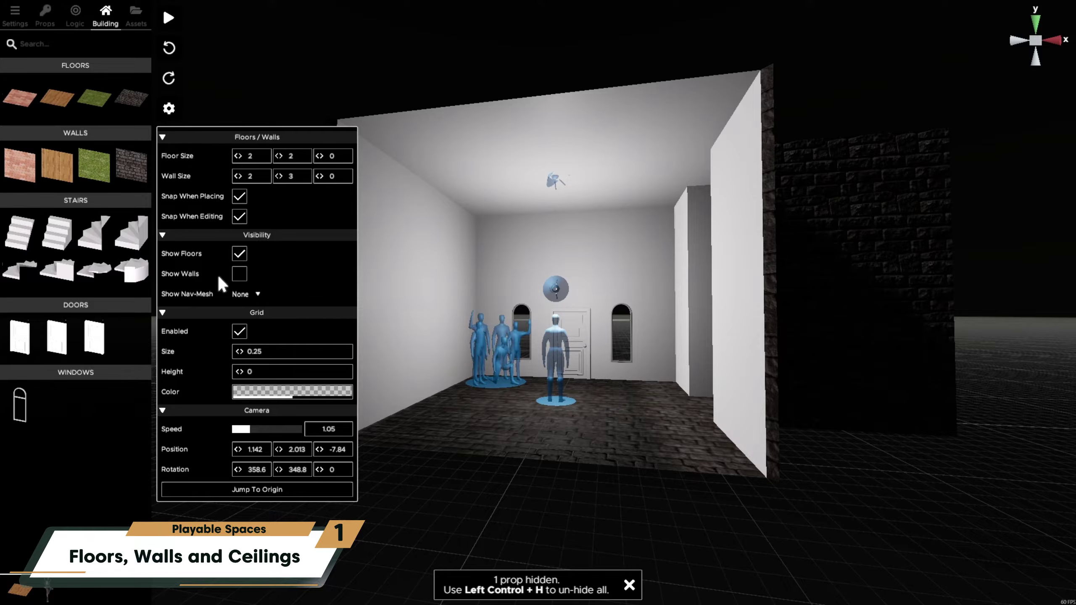
click(239, 332)
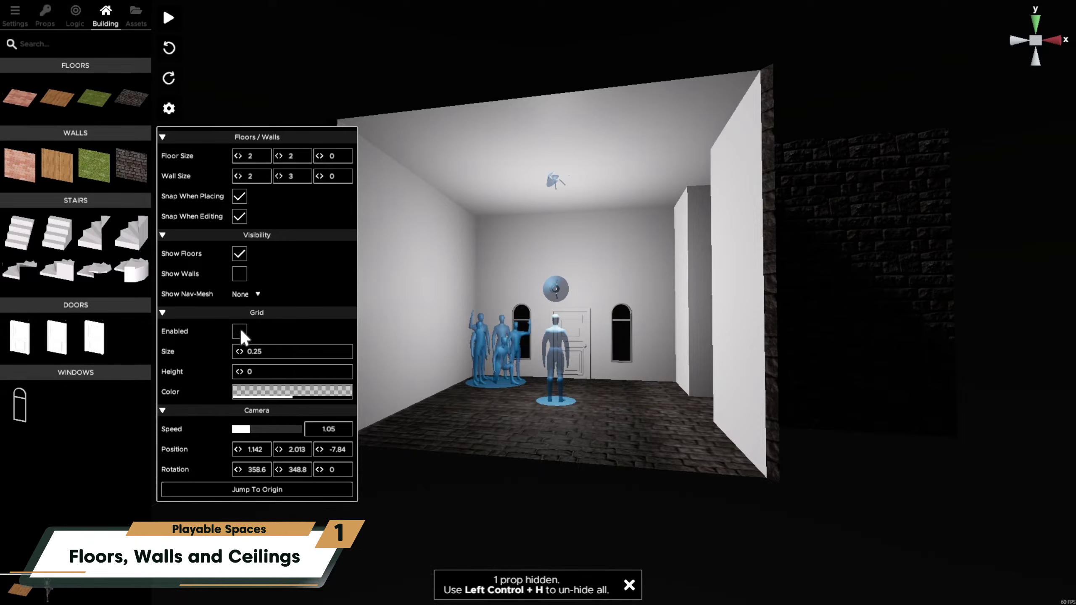
click(240, 333)
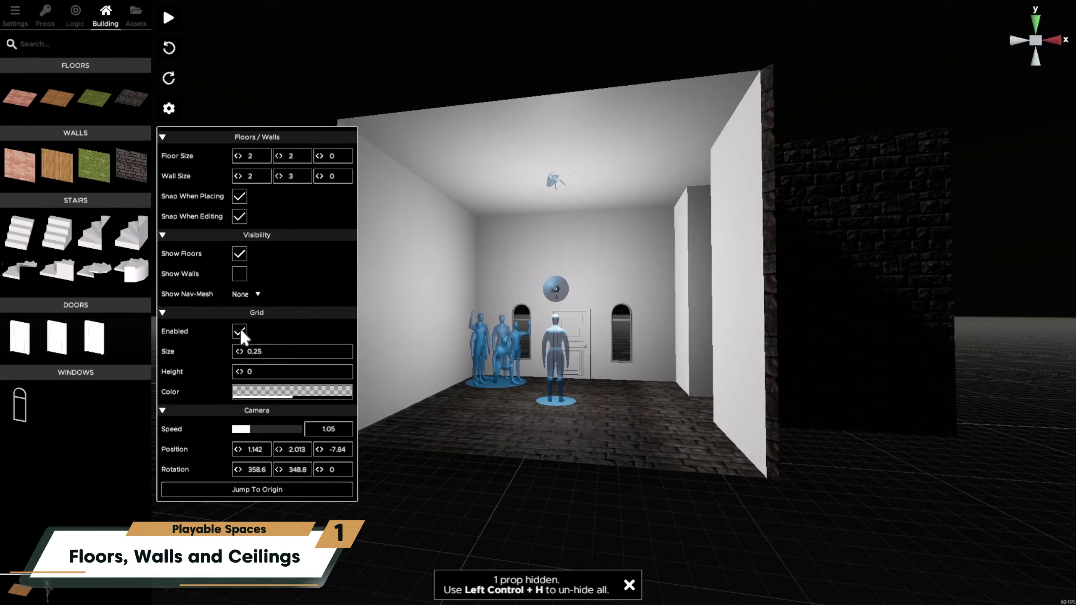
Step: Turn the grid off and back on to compare the room's surroundings with and without grid lines
click(531, 487)
key(a)
right_drag(511, 476, 608, 578)
key(w)
key(s)
key(s)
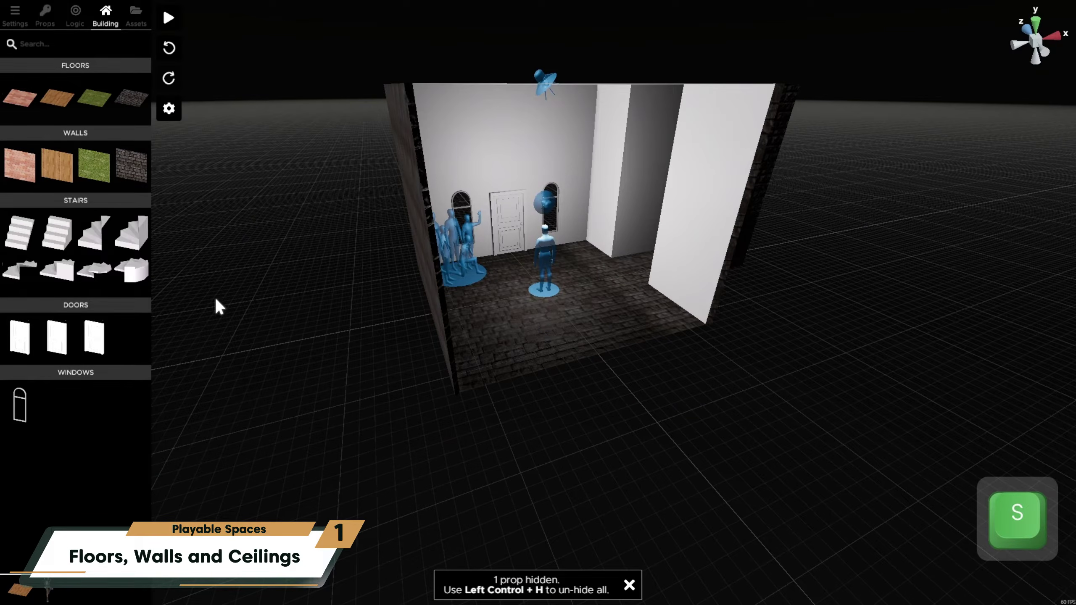
click(169, 109)
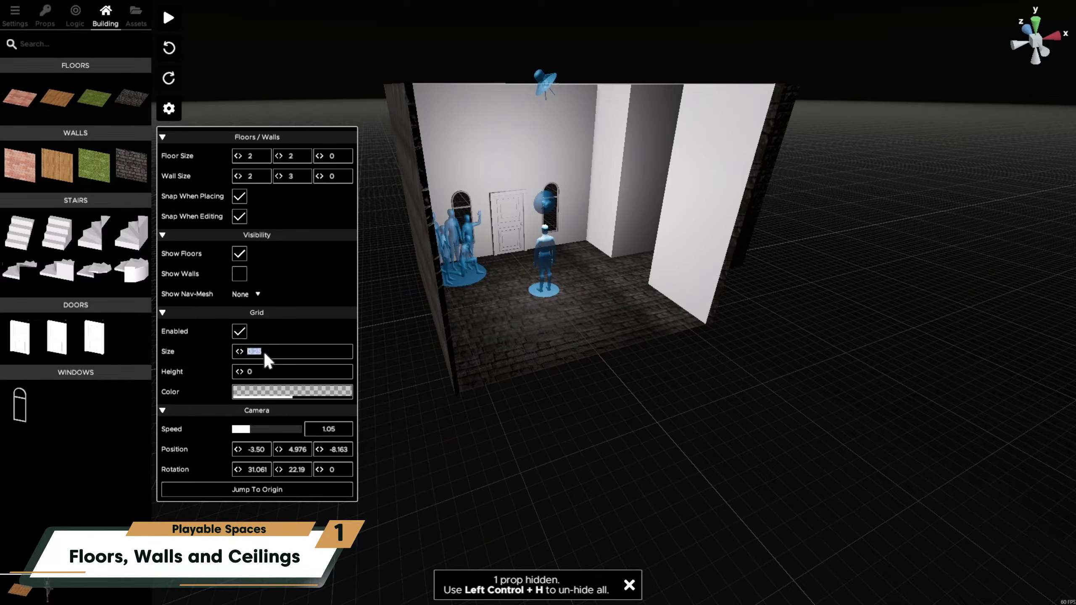
click(237, 330)
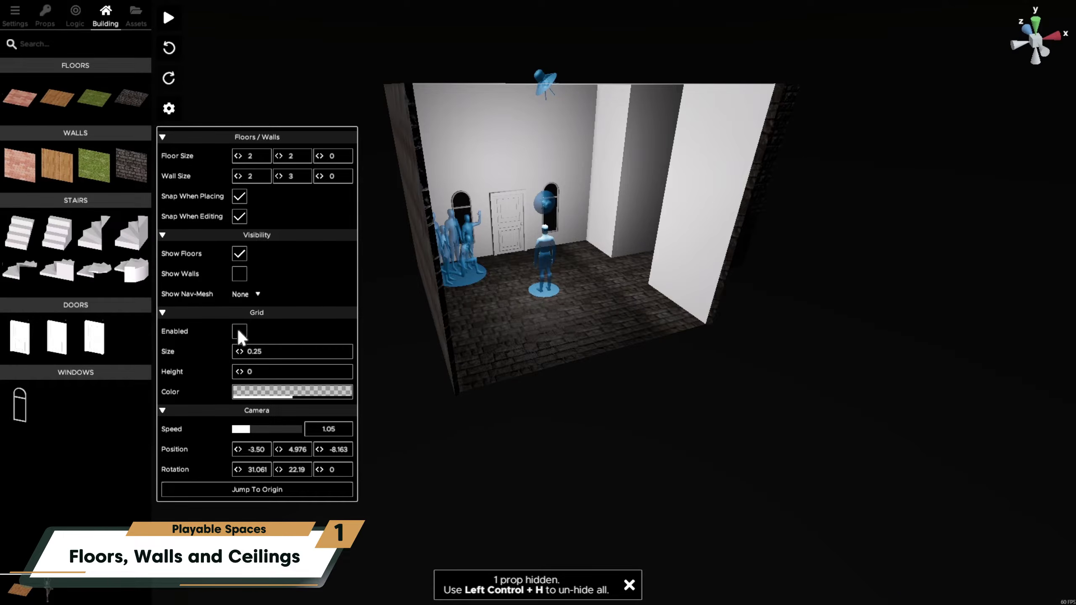
click(239, 331)
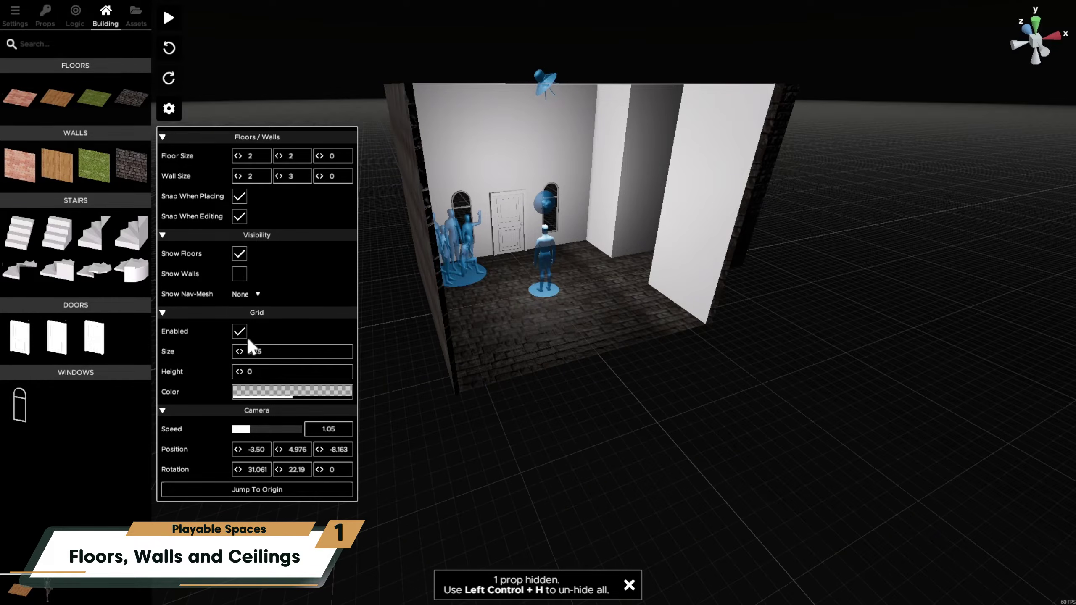
Step: Dim the grid color and set the grid size to 0.5
click(276, 390)
click(450, 270)
drag(449, 267, 449, 292)
click(273, 349)
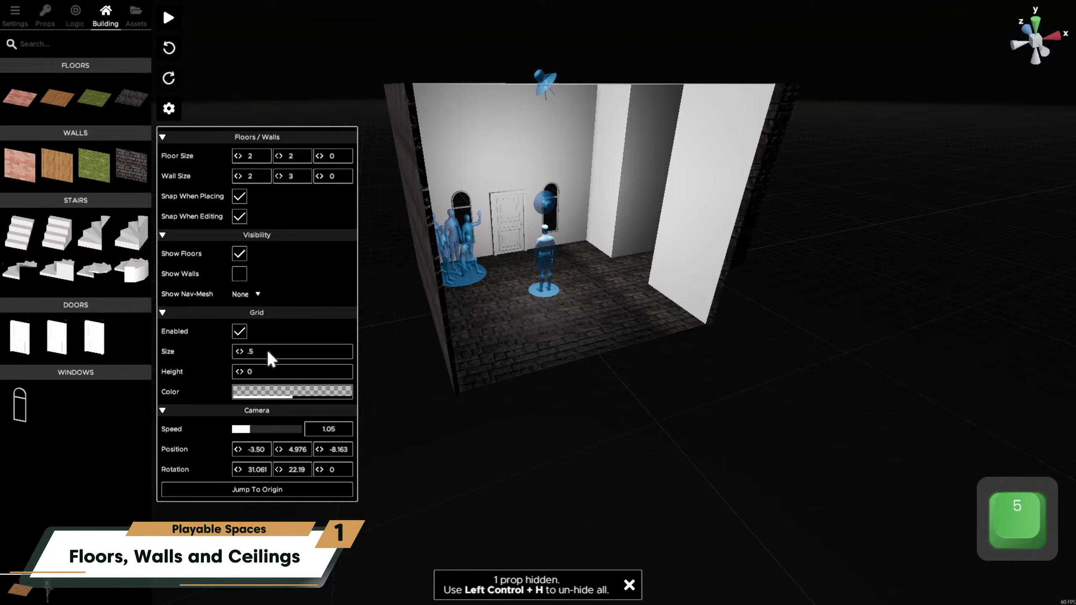
text(.5)
key(Return)
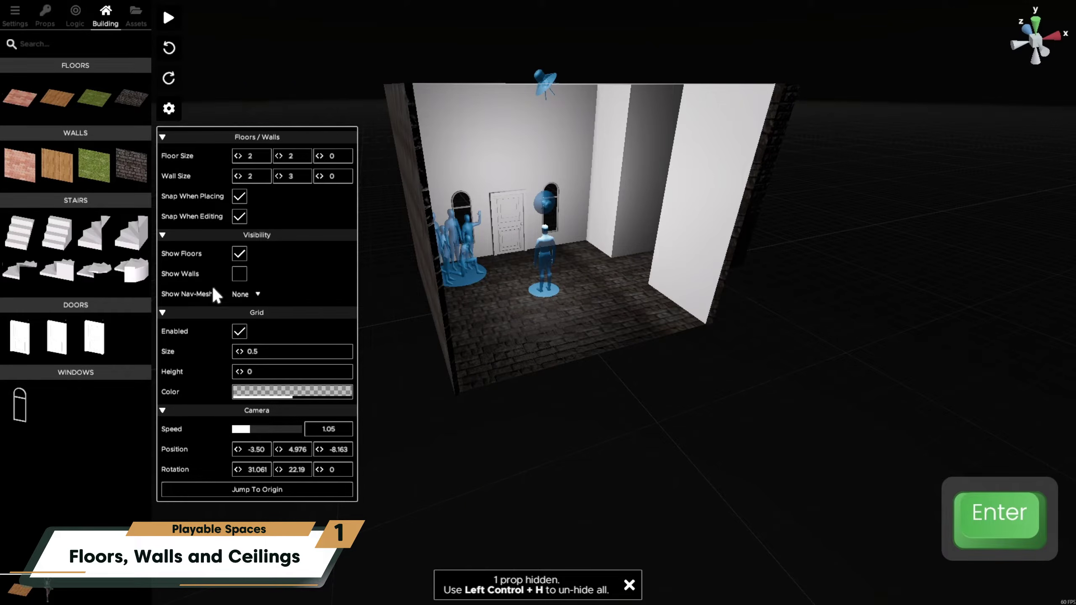
Step: Show the nav-mesh for both standing and crouching on the room's floor
click(243, 293)
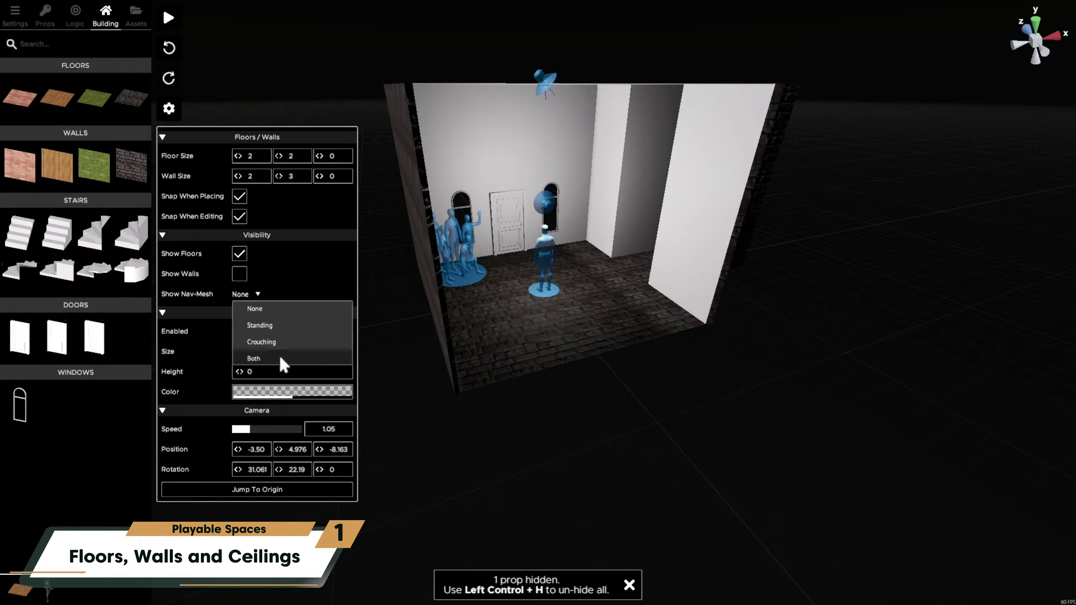
click(646, 415)
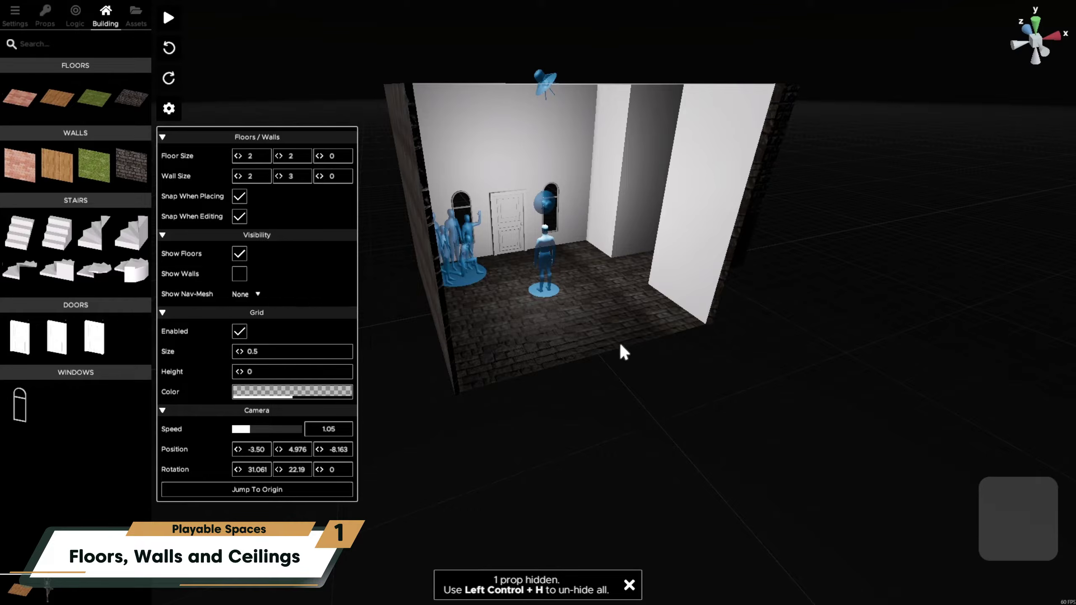
click(566, 441)
key(w)
mouse_move(565, 441)
right_down()
mouse_move(574, 409)
mouse_move(548, 450)
right_up()
key(s)
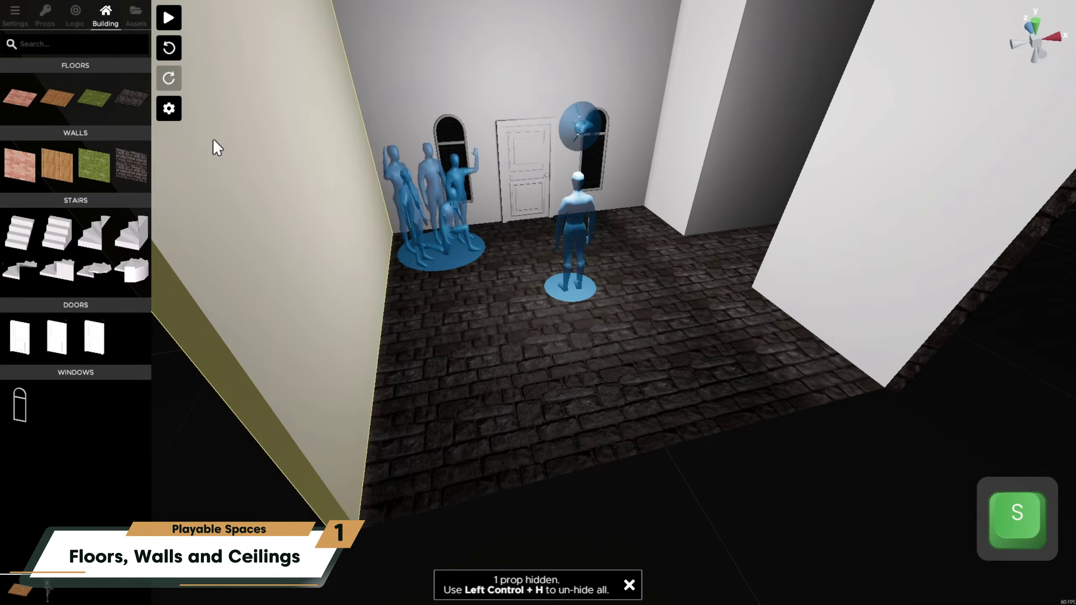
click(169, 109)
click(248, 294)
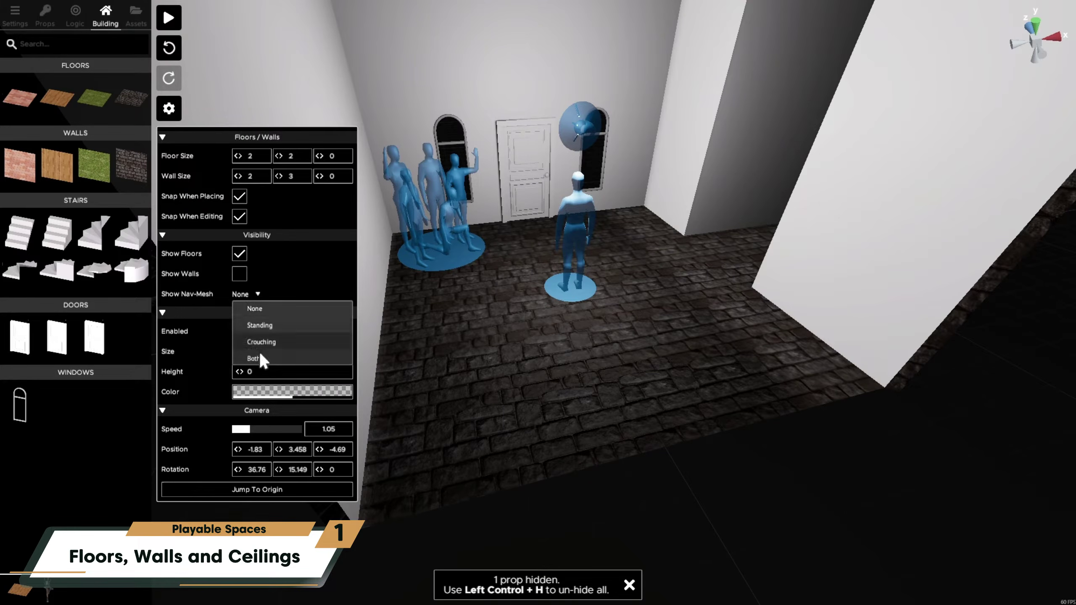
click(259, 355)
click(715, 508)
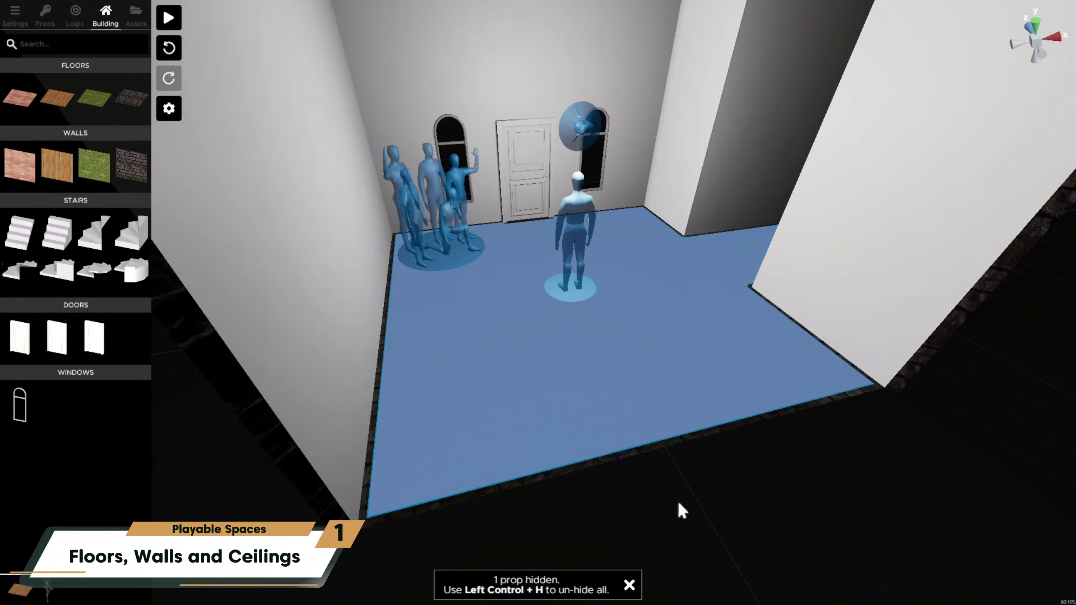
Step: Examine the nav-mesh coverage across the room's floor and around the outside of the stone walls
key(a)
right_drag(678, 501, 643, 472)
key(d)
key(w)
key(s)
key(a)
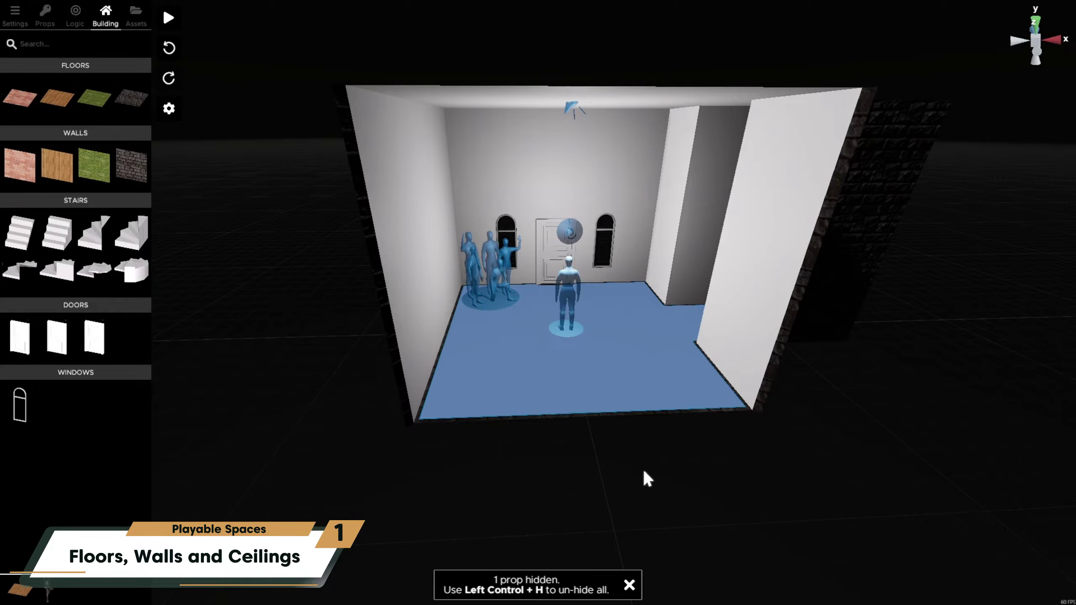
key(w)
right_drag(579, 469, 580, 448)
key(a)
key(w)
key(d)
key(a)
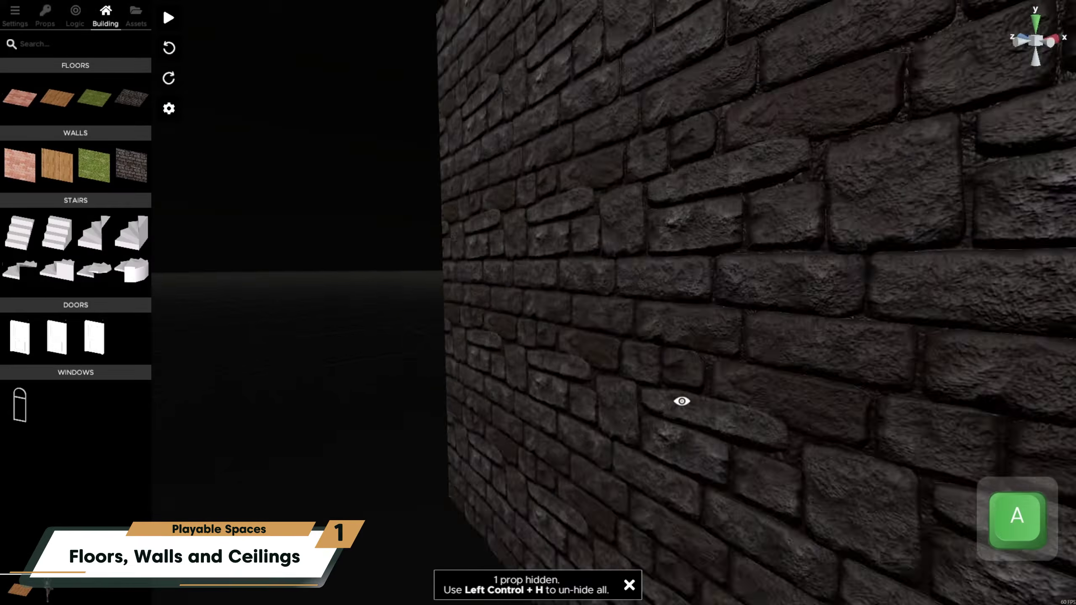
key(w)
right_drag(682, 401, 847, 423)
key(d)
Step: Playtest the room by opening the door and trying to walk out, and return to the editor
click(169, 25)
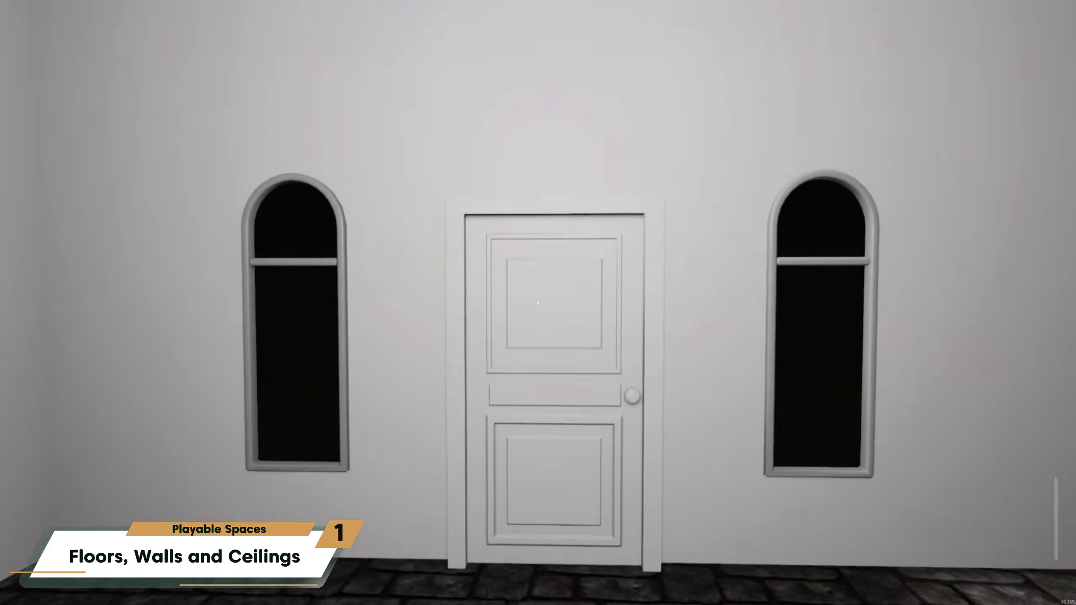
key(w)
key(shift)
click(539, 302)
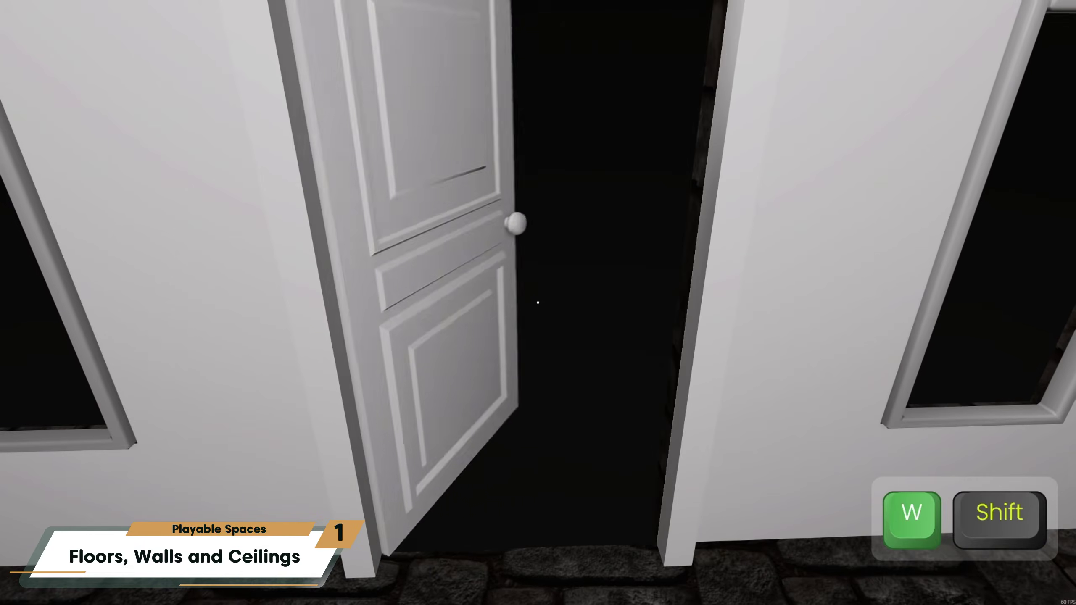
key(a)
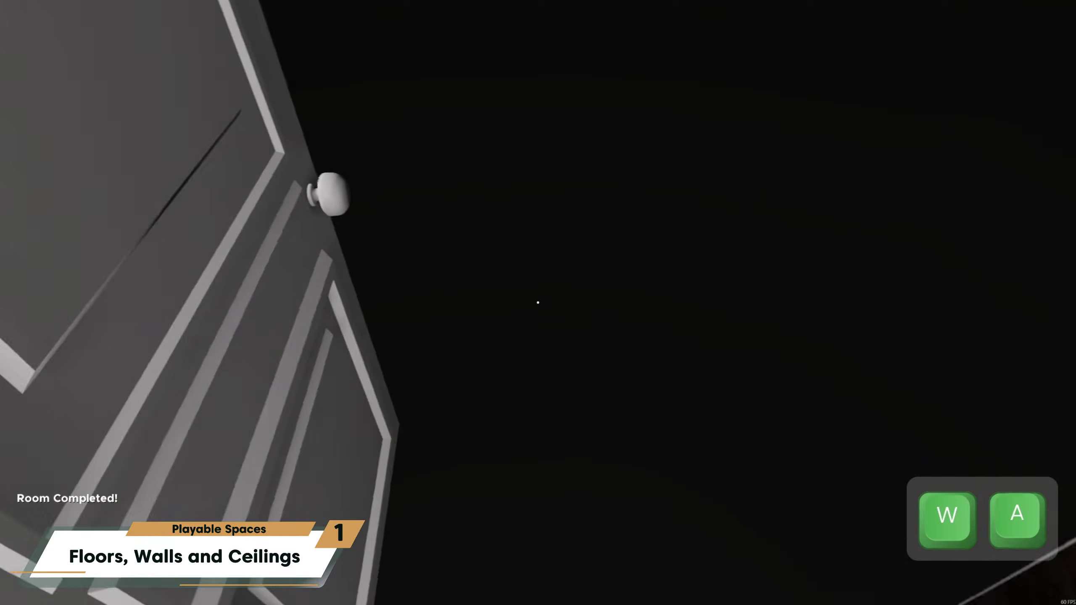
key(s)
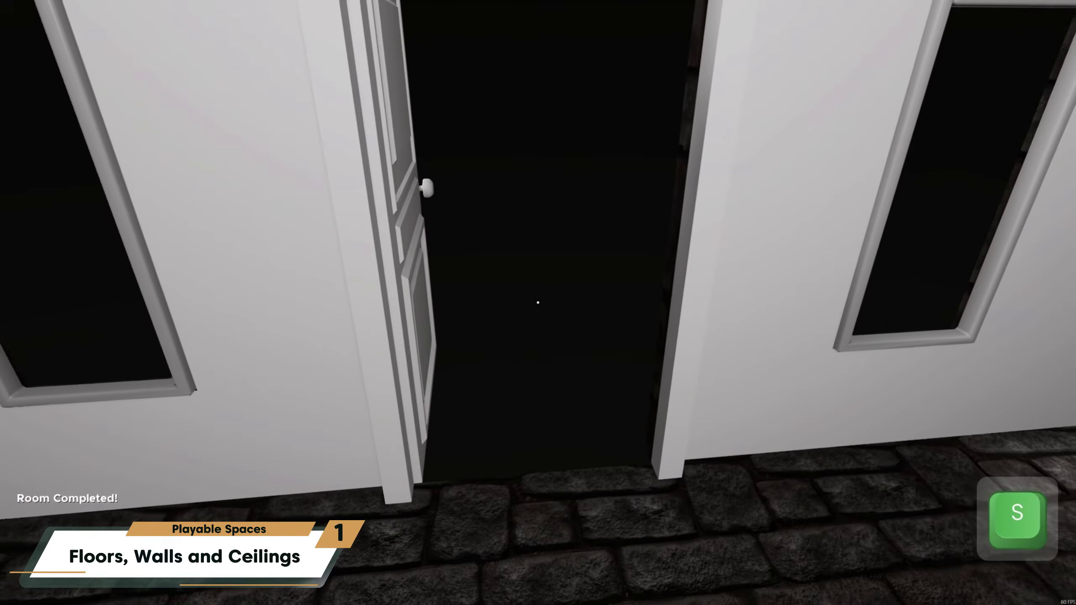
key(Escape)
Step: Place a wooden floor tile outside the room, directly in front of the door
key(s)
right_drag(831, 456, 724, 547)
key(a)
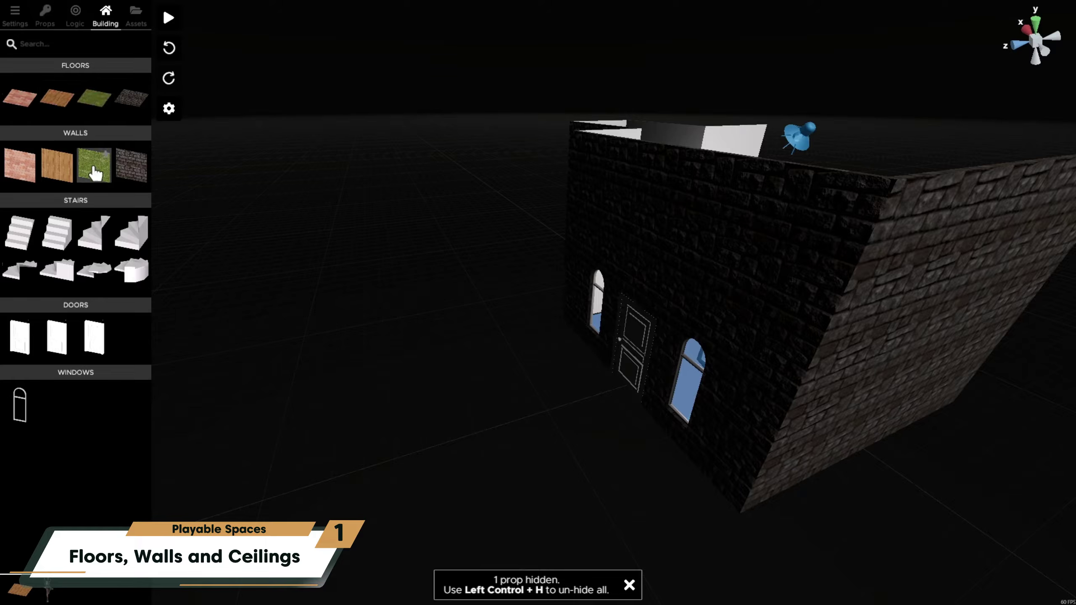
key(a)
right_drag(513, 385, 714, 389)
key(w)
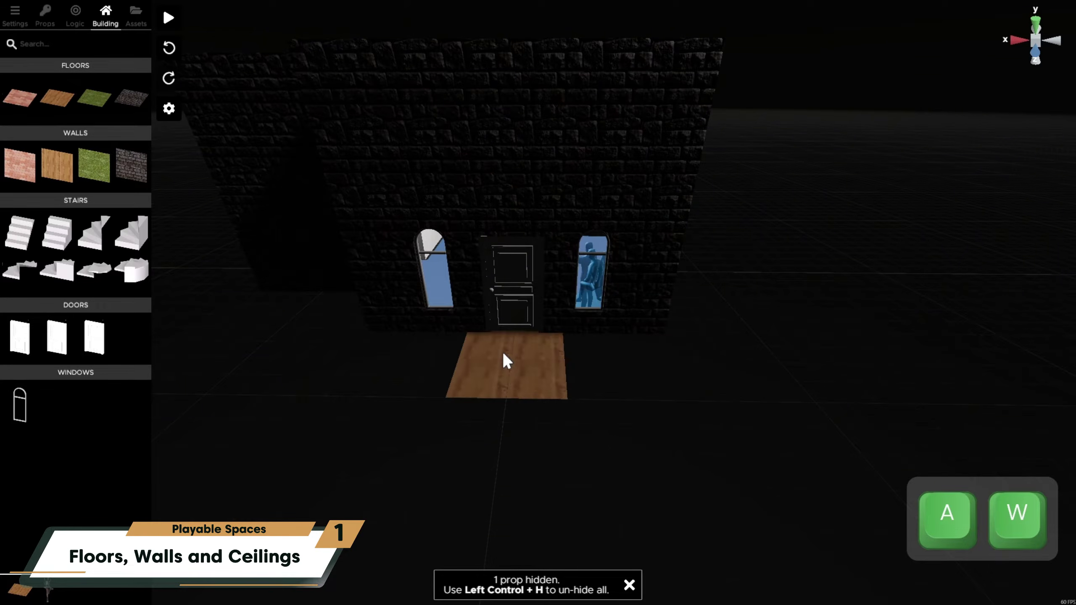
key(d)
right_drag(524, 360, 406, 372)
key(a)
key(s)
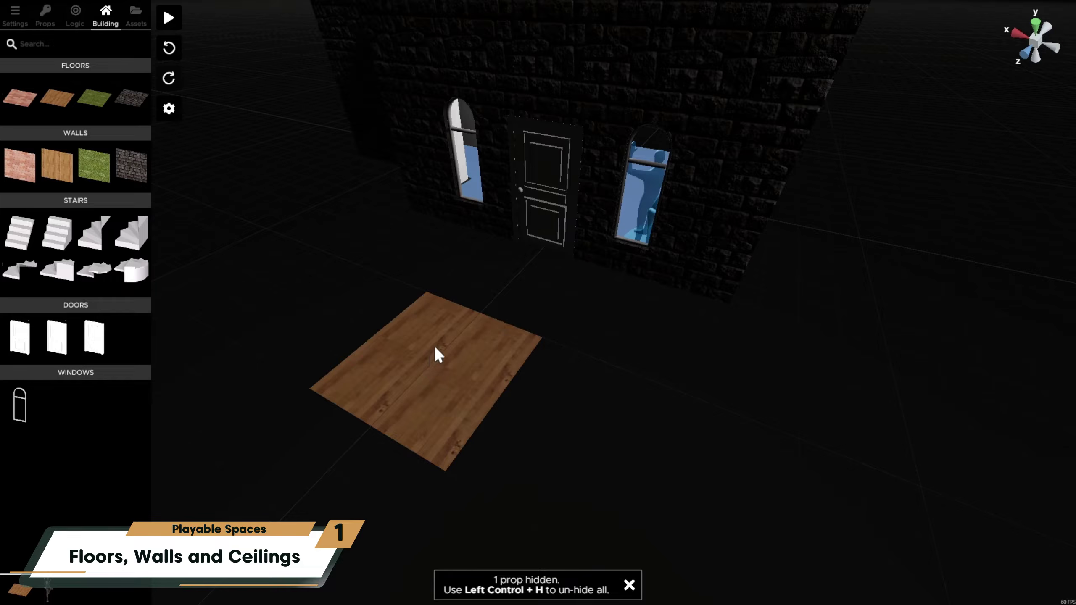
click(510, 271)
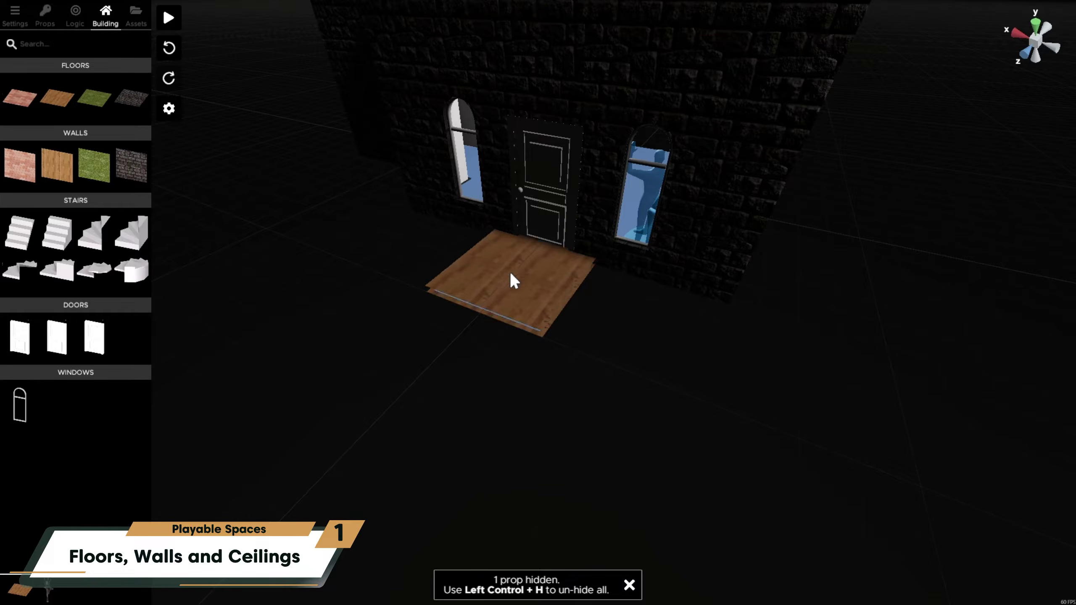
Step: Enlarge the wooden floor so it extends along the outside of the door wall
key(w)
right_drag(646, 365, 281, 360)
key(s)
key(a)
key(w)
key(a)
click(721, 344)
key(a)
key(d)
key(s)
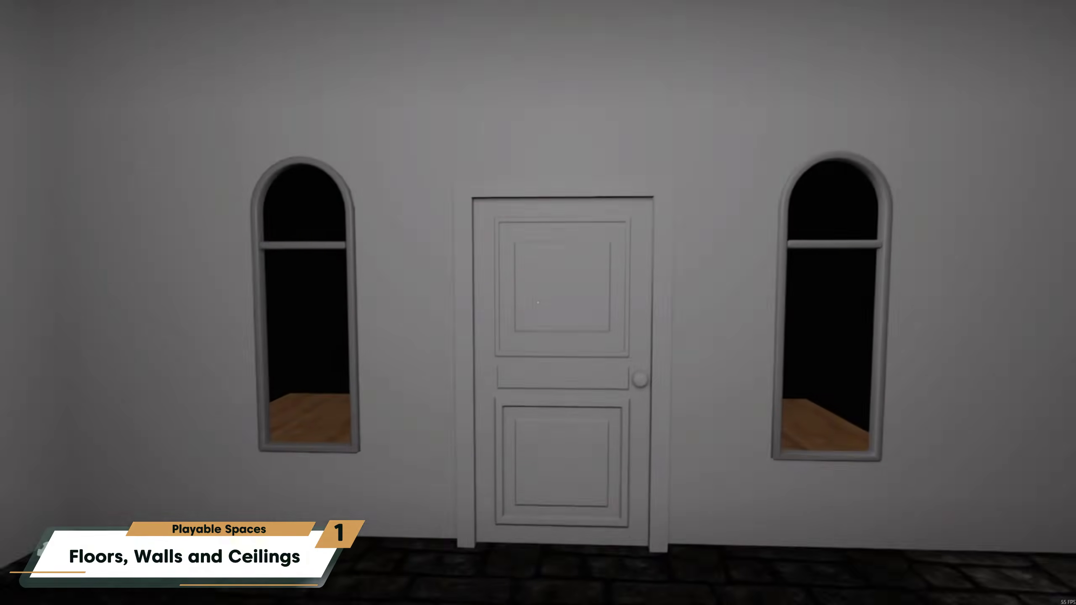
Step: Playtest walking through the door onto the outside wooden floor, and return to the editor
key(w)
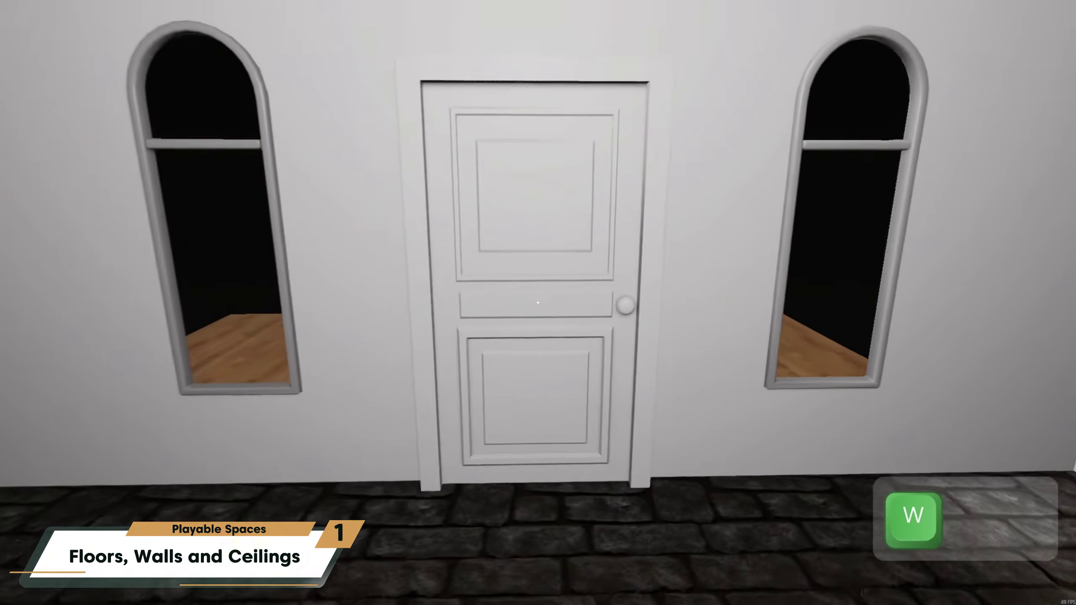
key(shift)
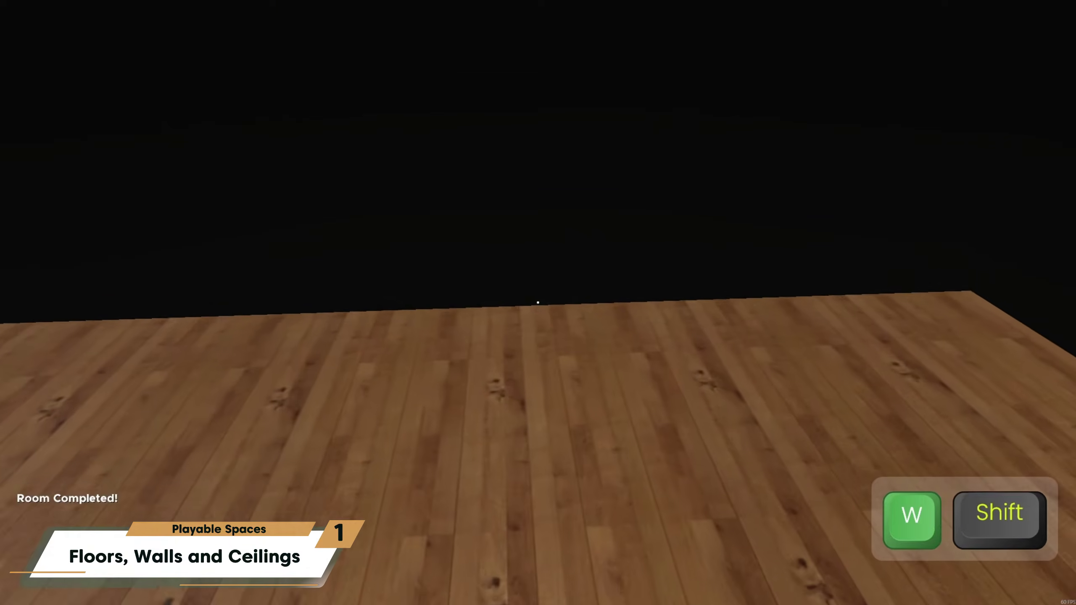
key(d)
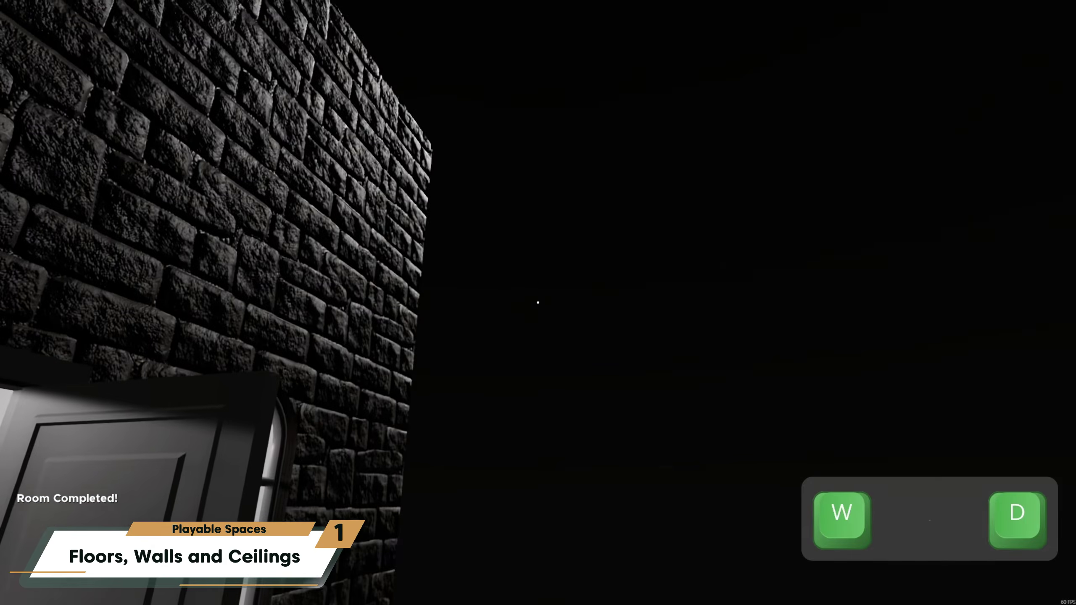
key(a)
key(Escape)
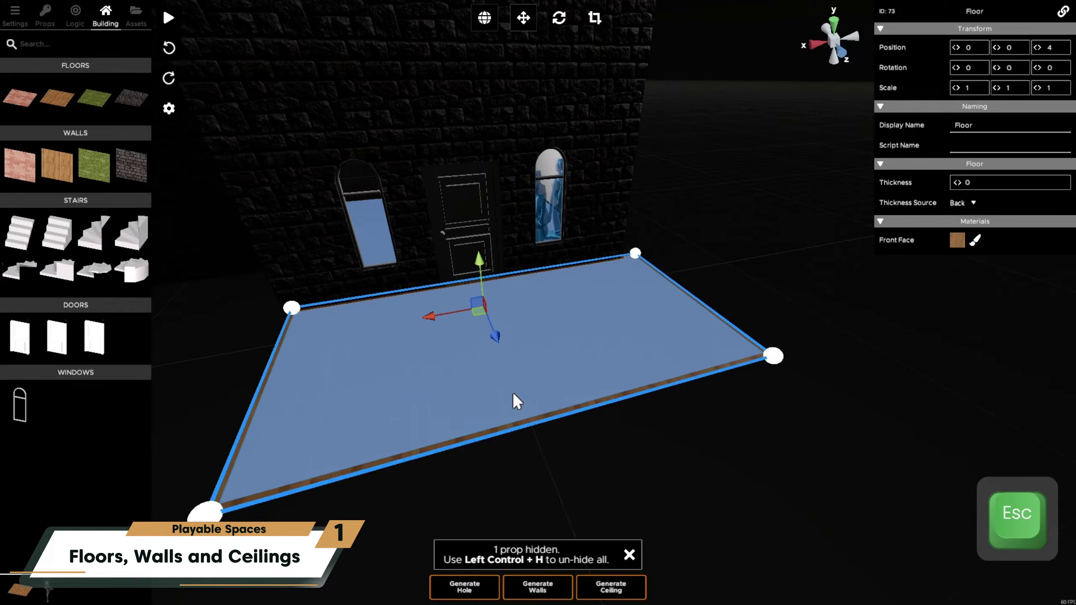
Step: Generate walls around the outside wooden floor
key(d)
right_drag(566, 456, 452, 485)
key(w)
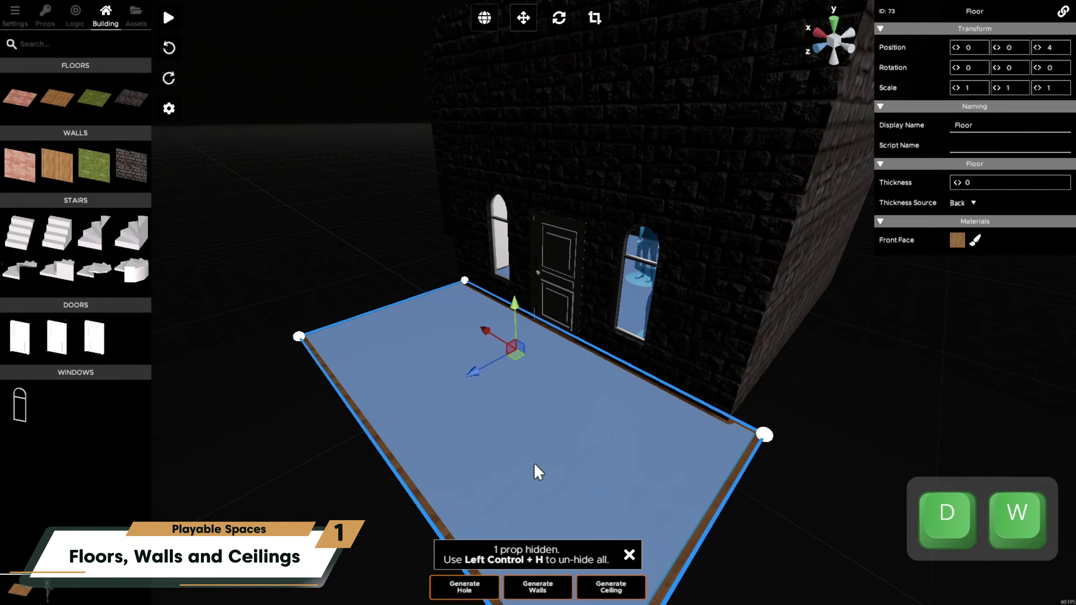
key(s)
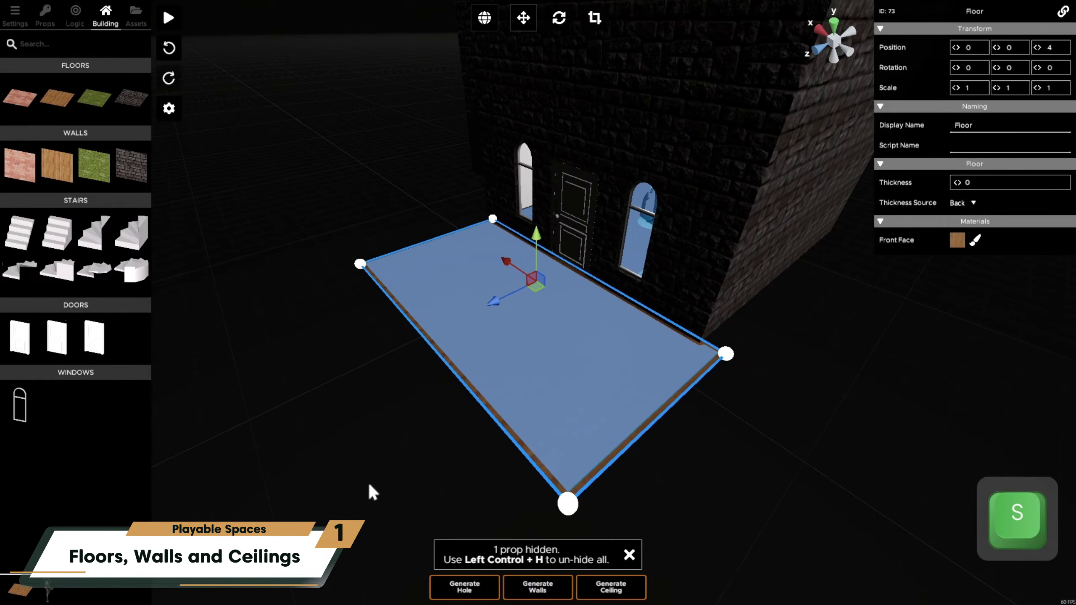
click(537, 588)
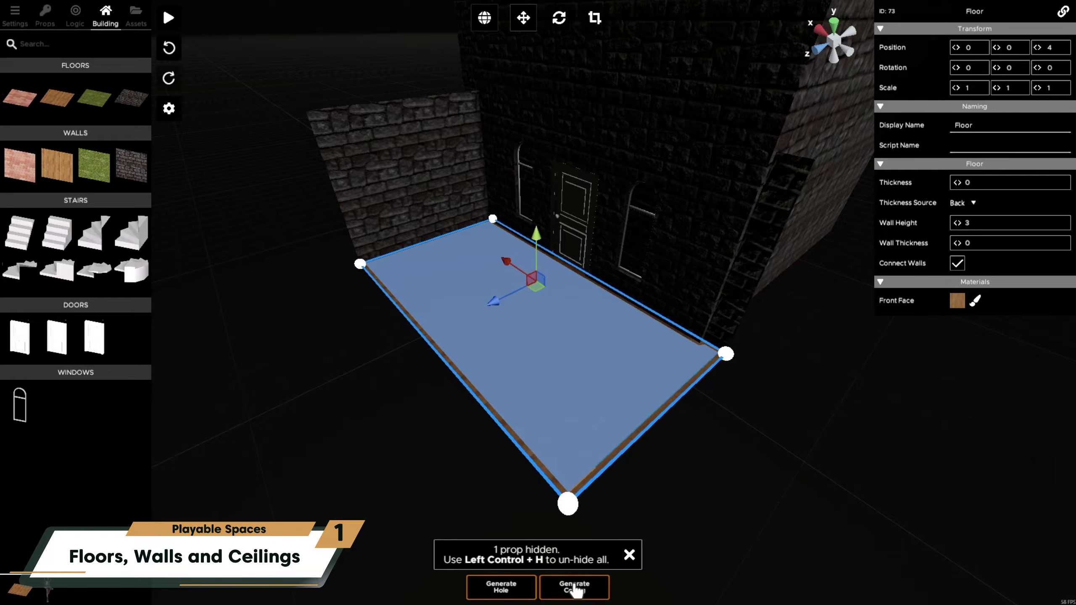
Step: Examine the walls around the wooden floor and where they meet the original room's door and windows
right_drag(606, 368, 562, 330)
key(w)
key(d)
key(a)
key(w)
key(d)
key(s)
key(a)
key(w)
key(d)
key(a)
Step: Playtest the door between the stone-floored room and the walled wooden-floored room, and return to the editor
click(169, 17)
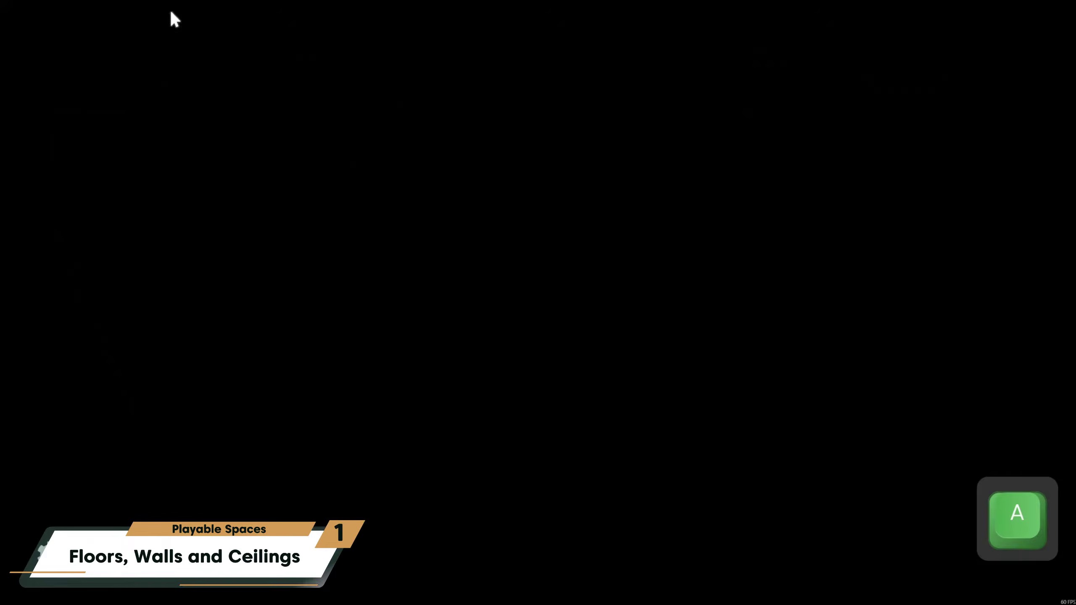
key(w)
key(shift)
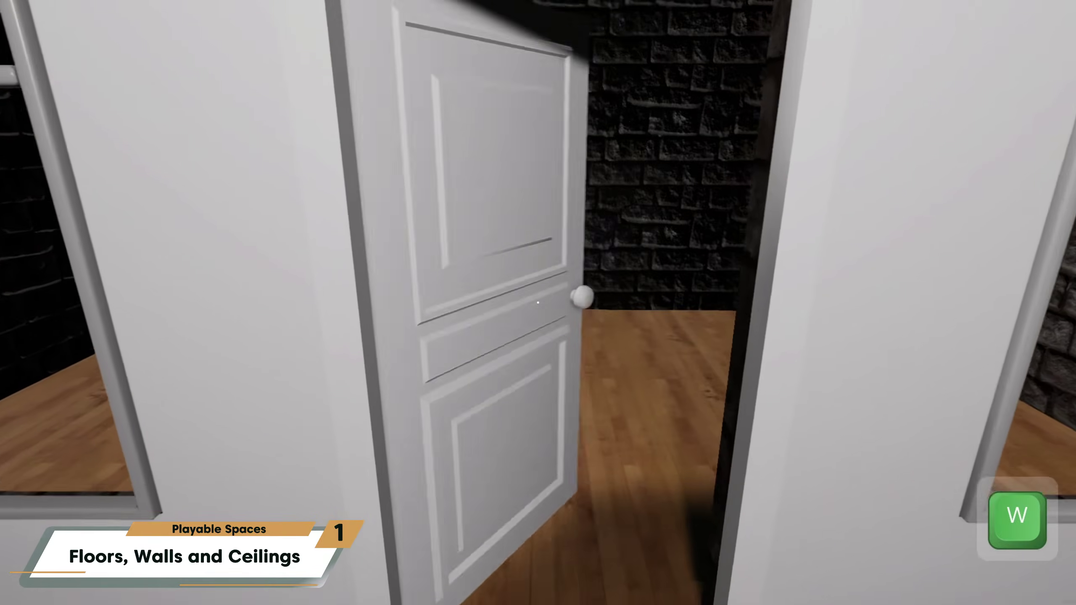
key(shift)
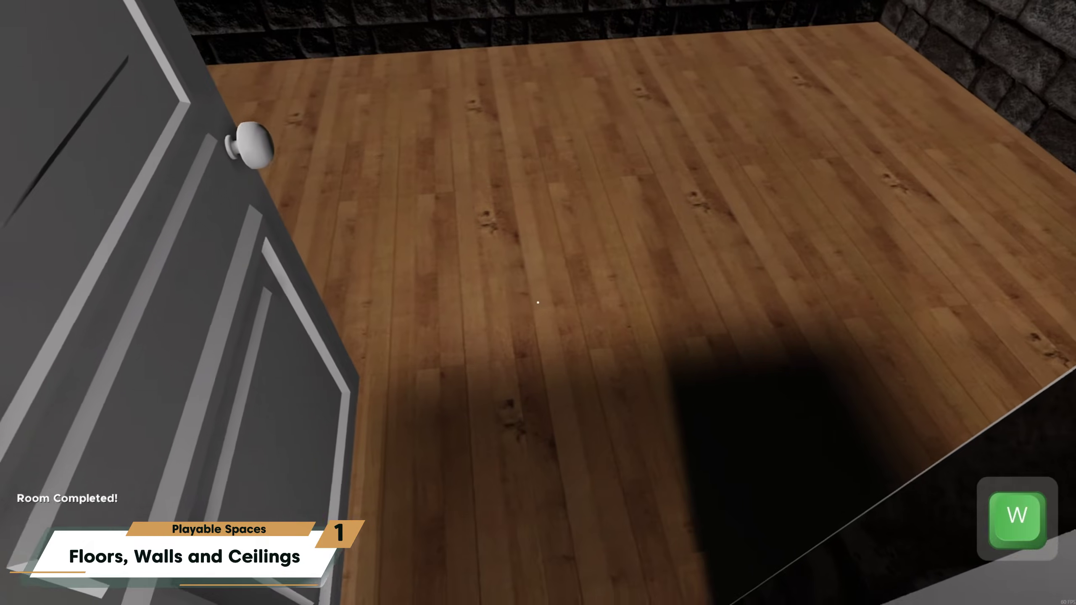
key(d)
key(a)
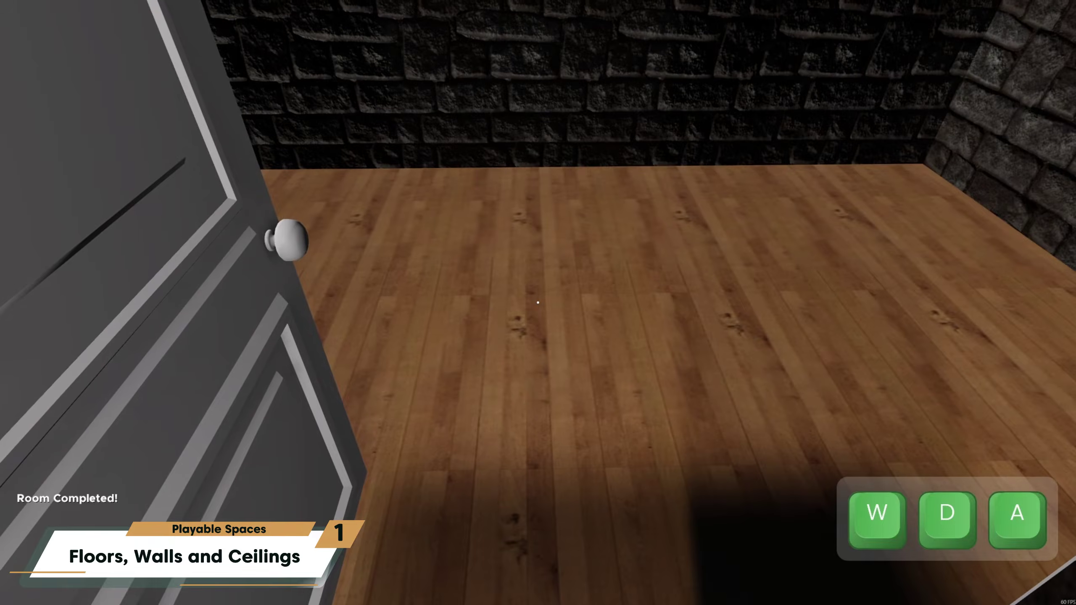
key(Escape)
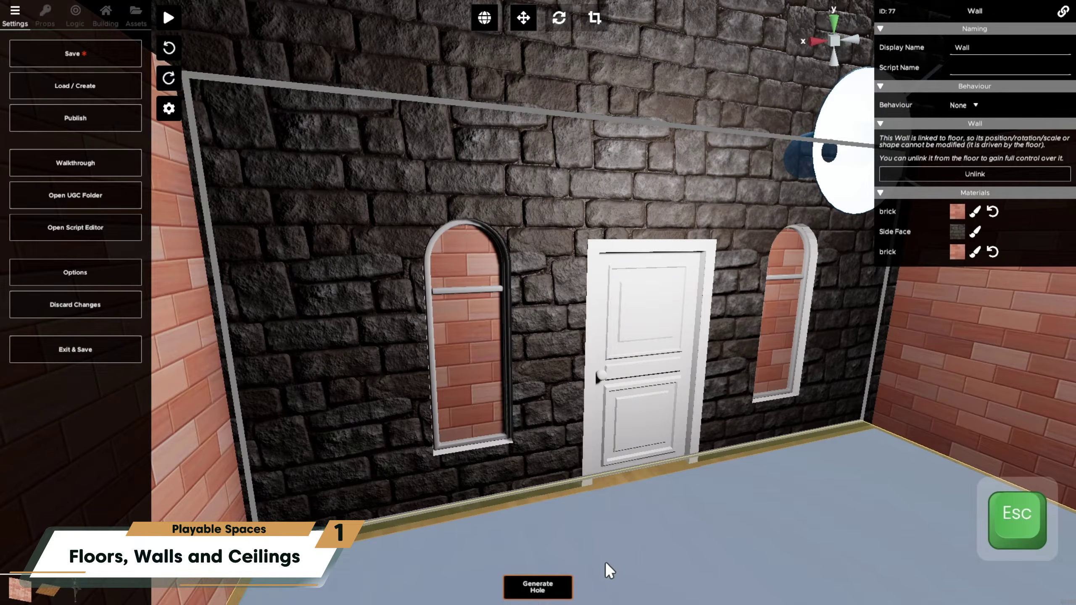
Step: Delete the linked stone wall around the door and windows, and apply the brick material to the wall behind it
key(d)
key(a)
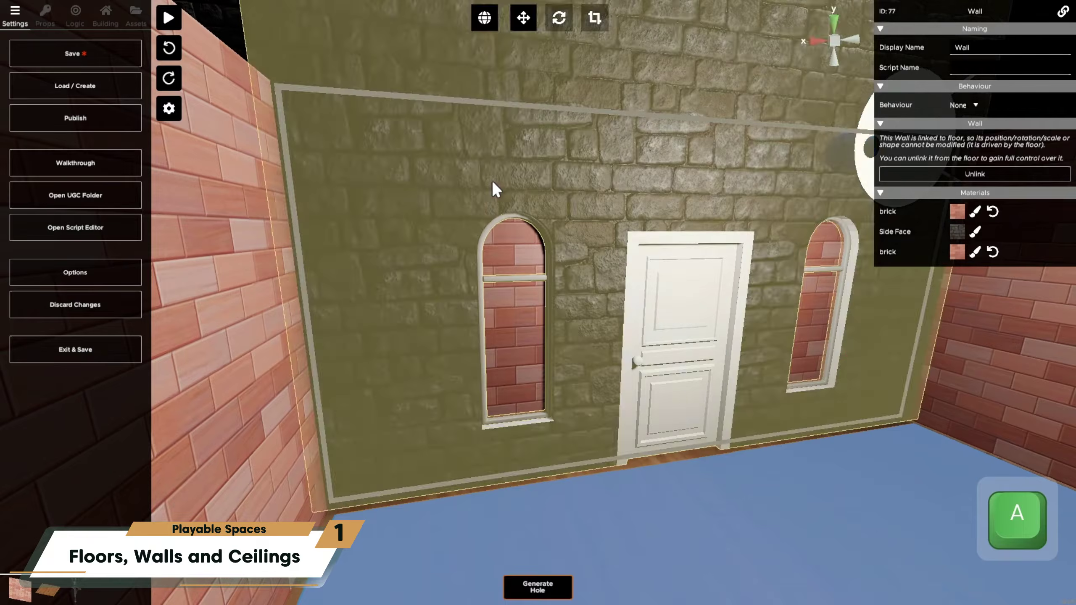
click(493, 183)
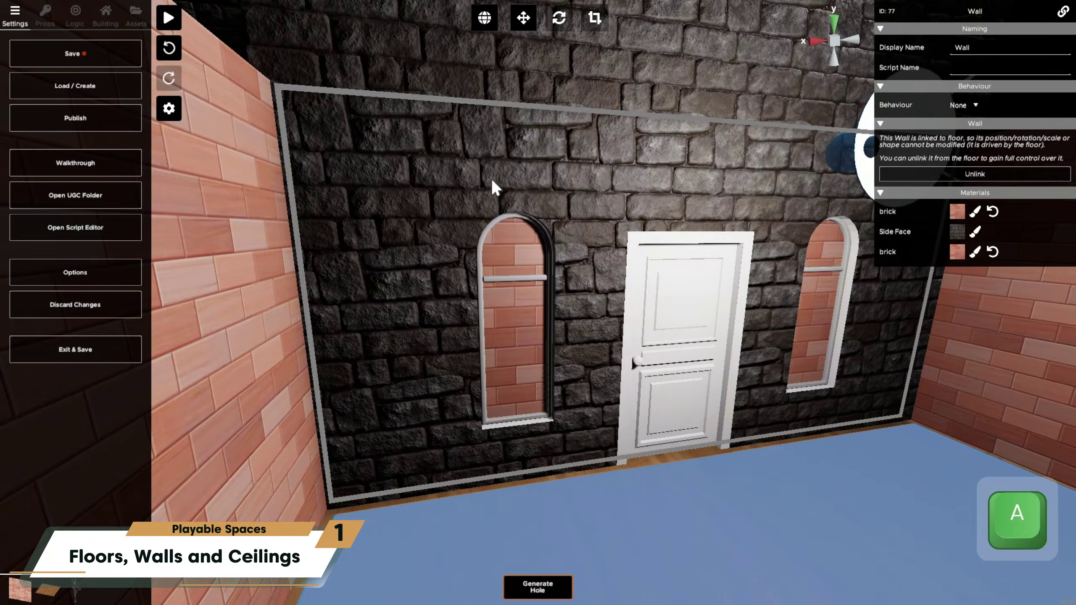
key(Delete)
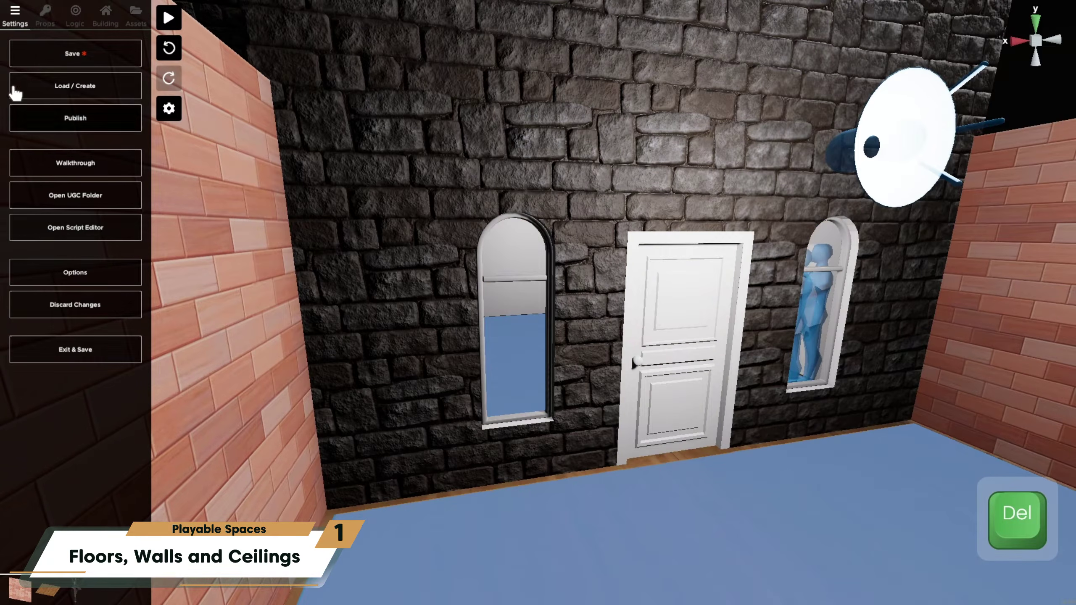
click(135, 15)
drag(25, 157, 425, 333)
Step: Playtest walking through the door into the wooden-floored room, look back at the brick wall, and return to the editor
click(168, 19)
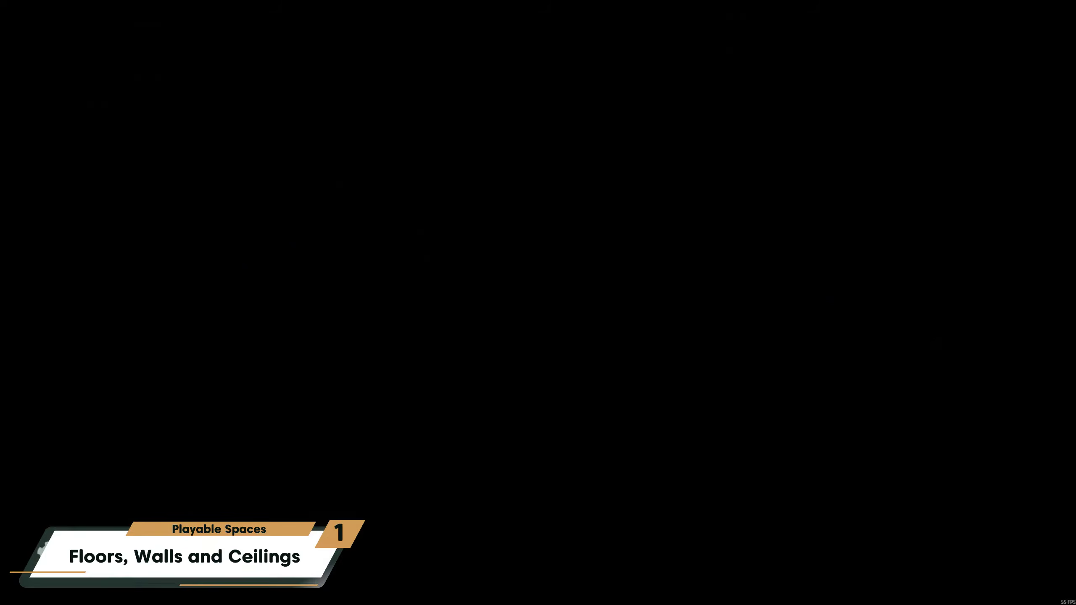
key(w)
key(a)
key(s)
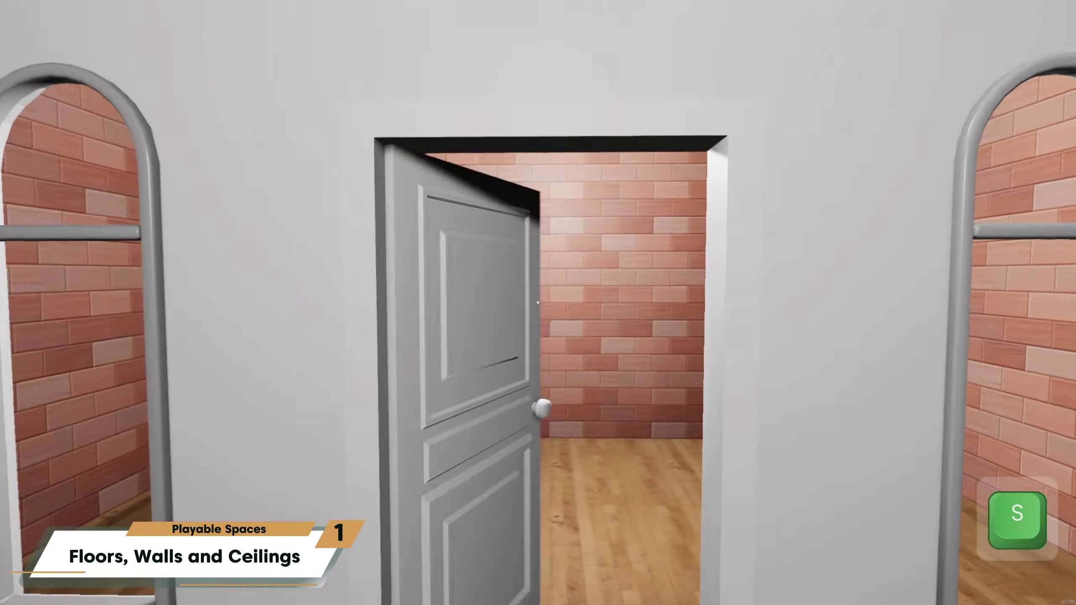
key(w)
key(shift)
key(a)
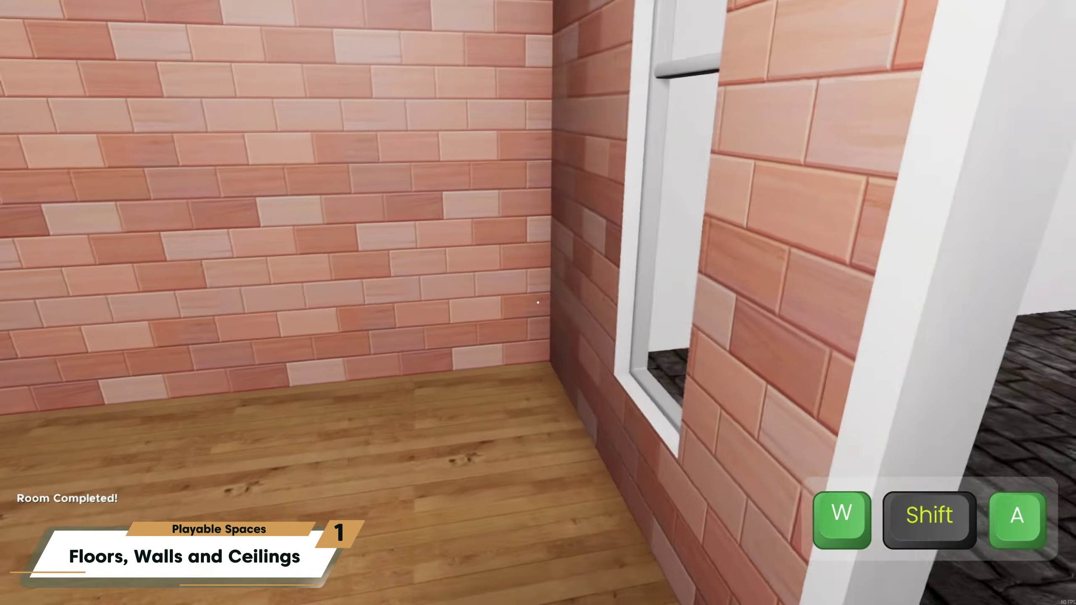
key(s)
key(w)
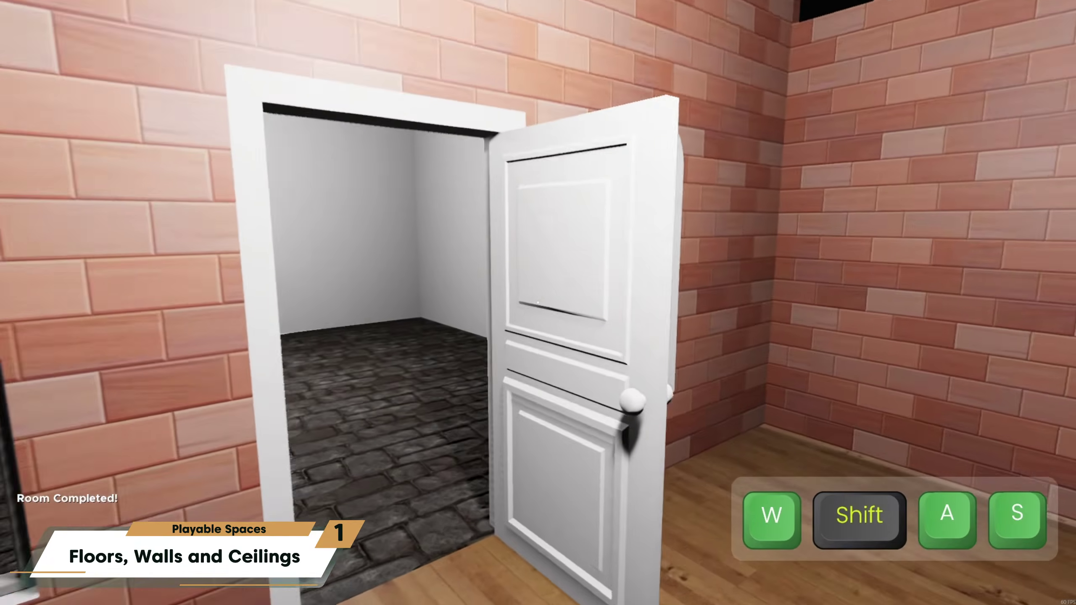
key(Escape)
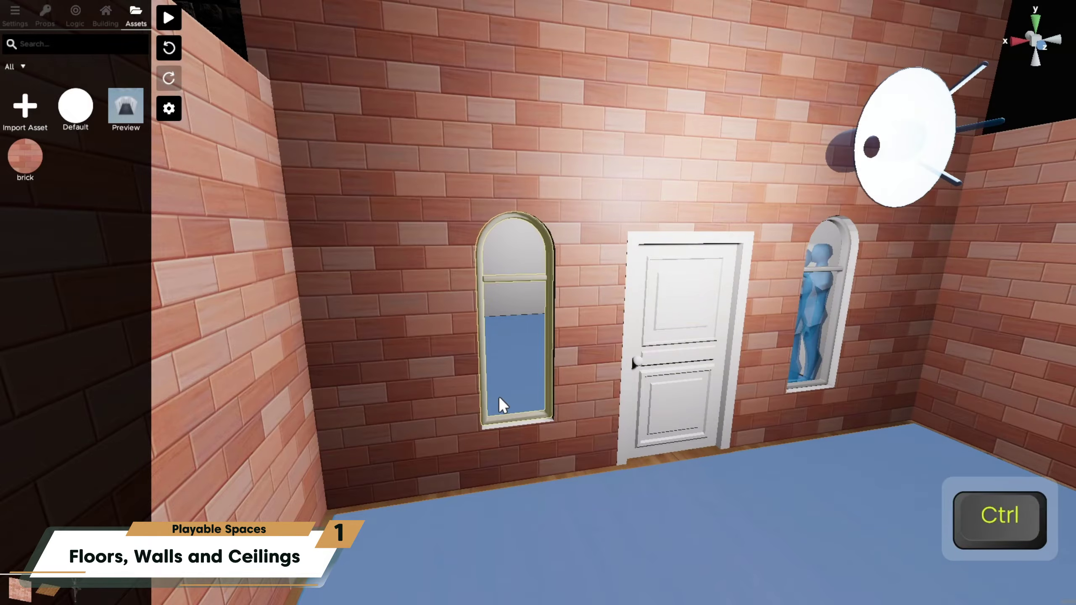
Step: Undo the brick material and wall deletion, and generate a hole in the restored stone wall at the door
key(ctrl+z)
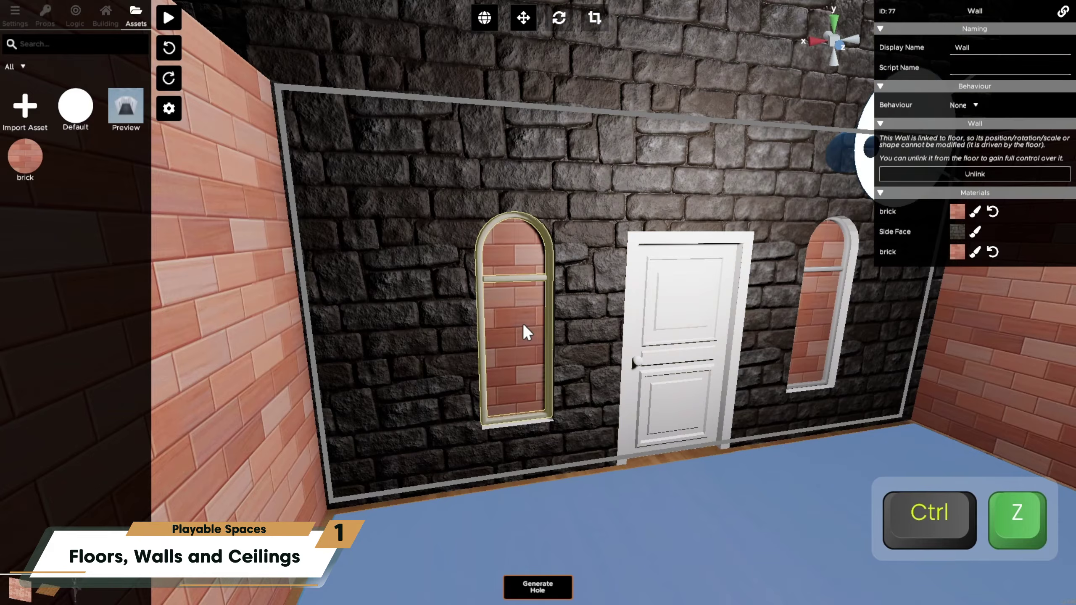
click(553, 591)
right_drag(551, 297, 512, 305)
key(d)
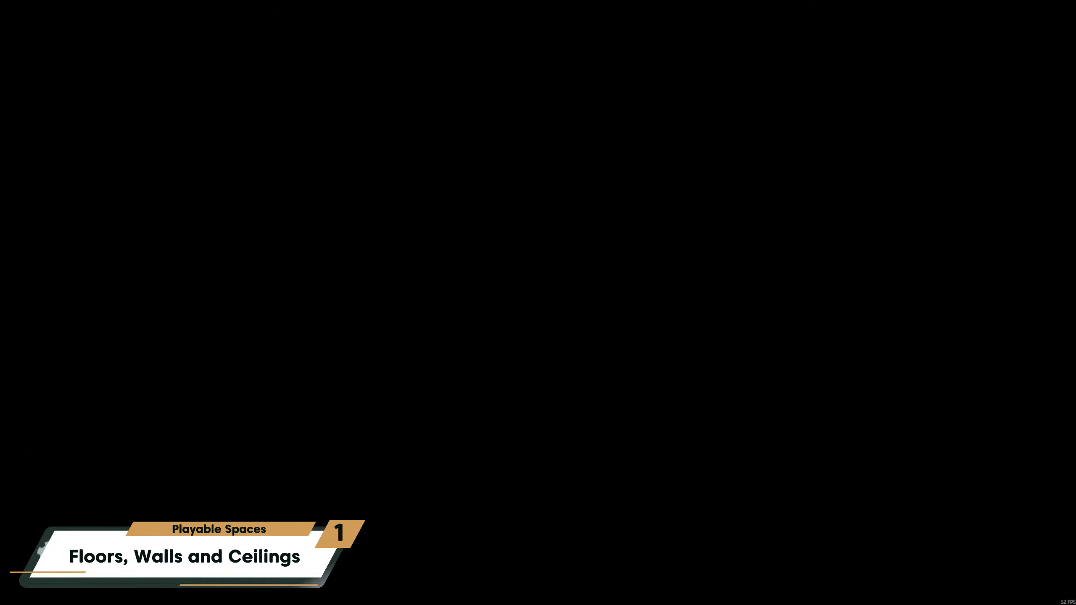
Step: Playtest walking through the door opening in the stone wall, and return to the editor
key(shift)
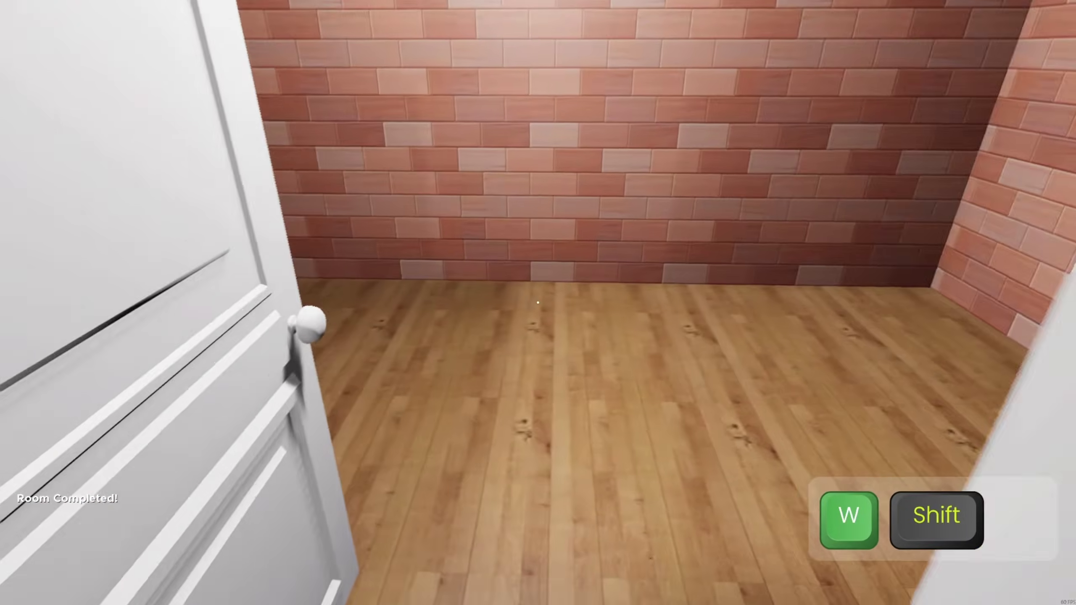
key(a)
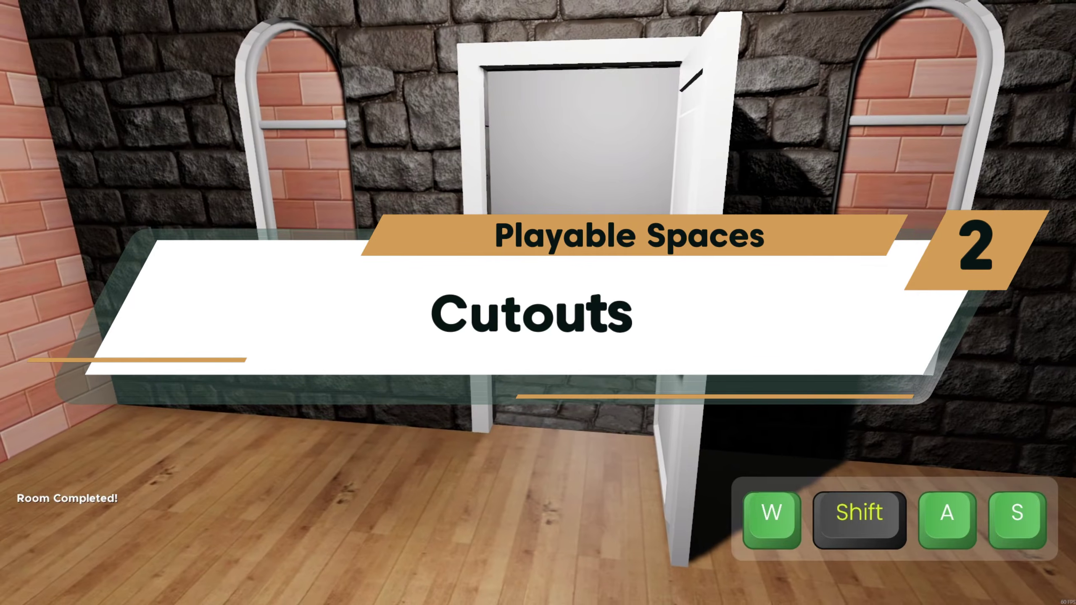
key(Escape)
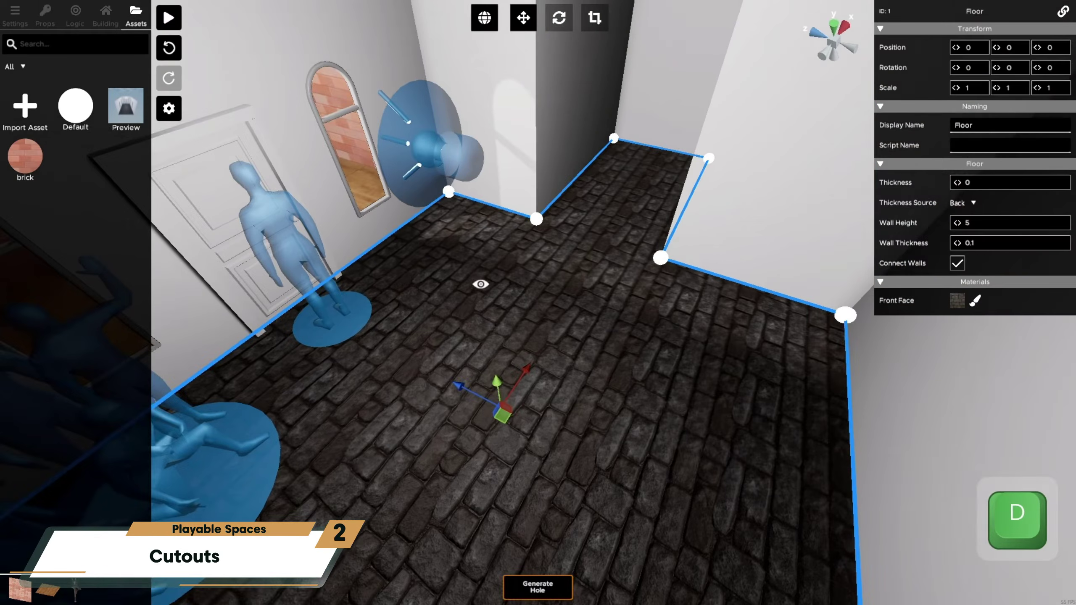
Step: Generate a hole in the stone floor and enlarge it by moving its edges outward
key(d)
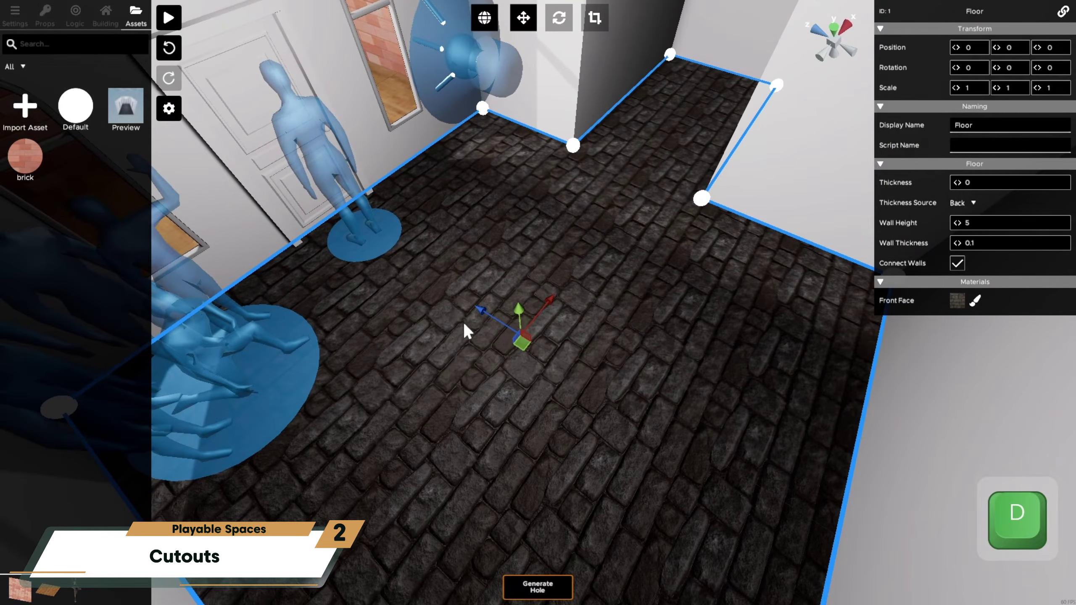
click(538, 587)
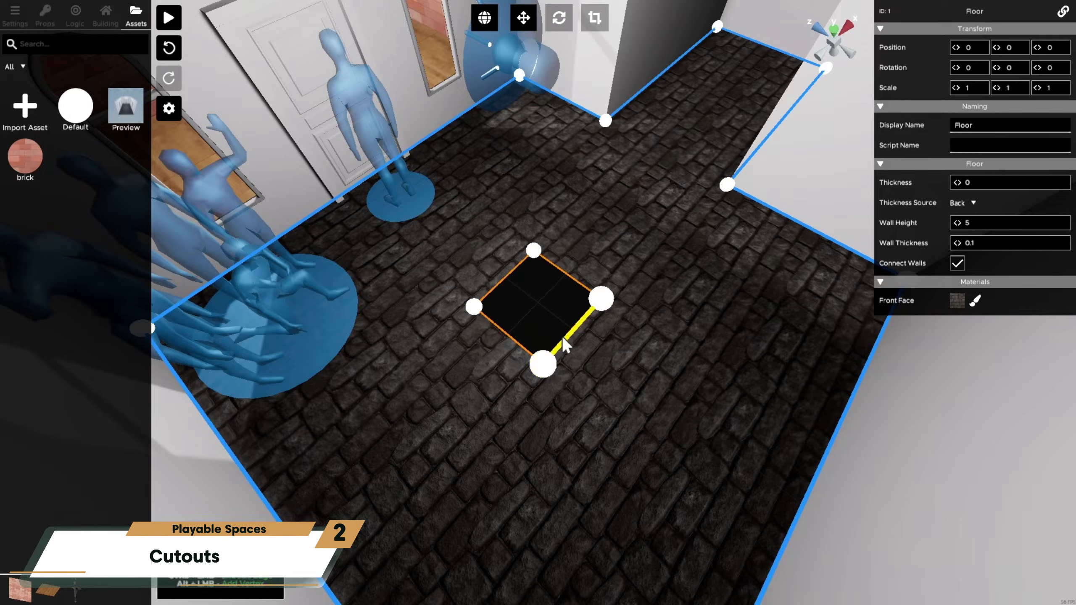
drag(562, 339, 631, 389)
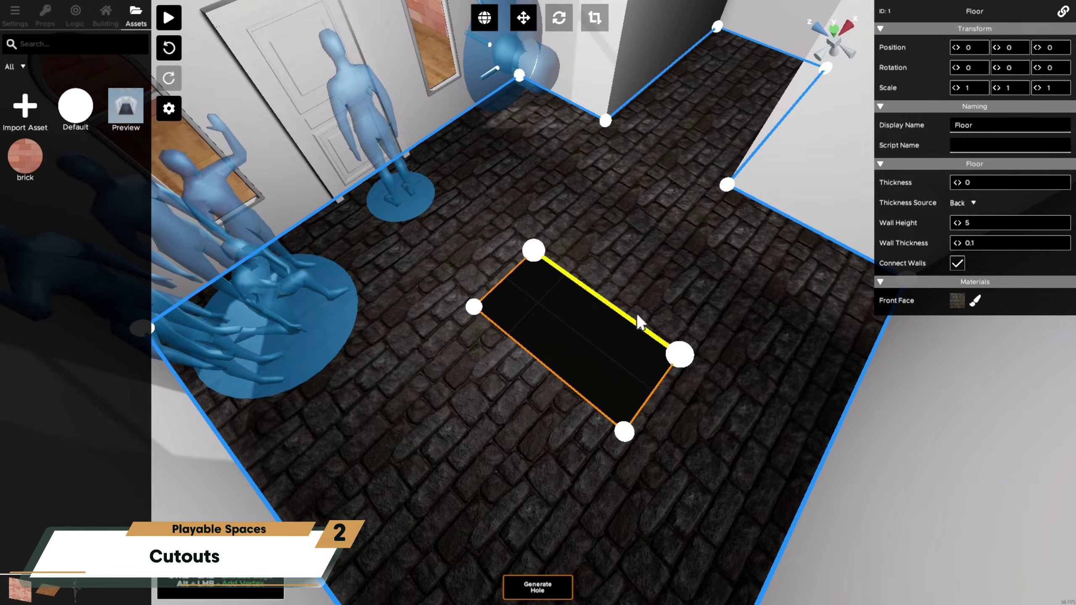
drag(637, 313, 678, 274)
Step: Undo the floor hole and the changes to its edges
key(ctrl+z)
key(ctrl+z)
key(ctrl+z)
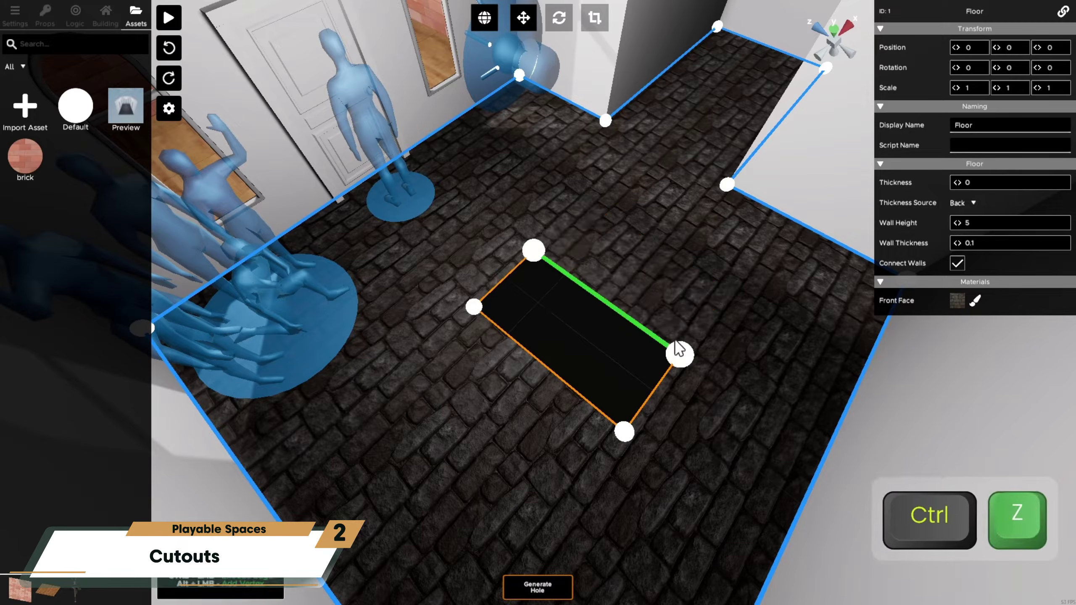
Step: Generate a hole in the plain white wall of the stone-floored room
key(a)
right_drag(670, 348, 745, 245)
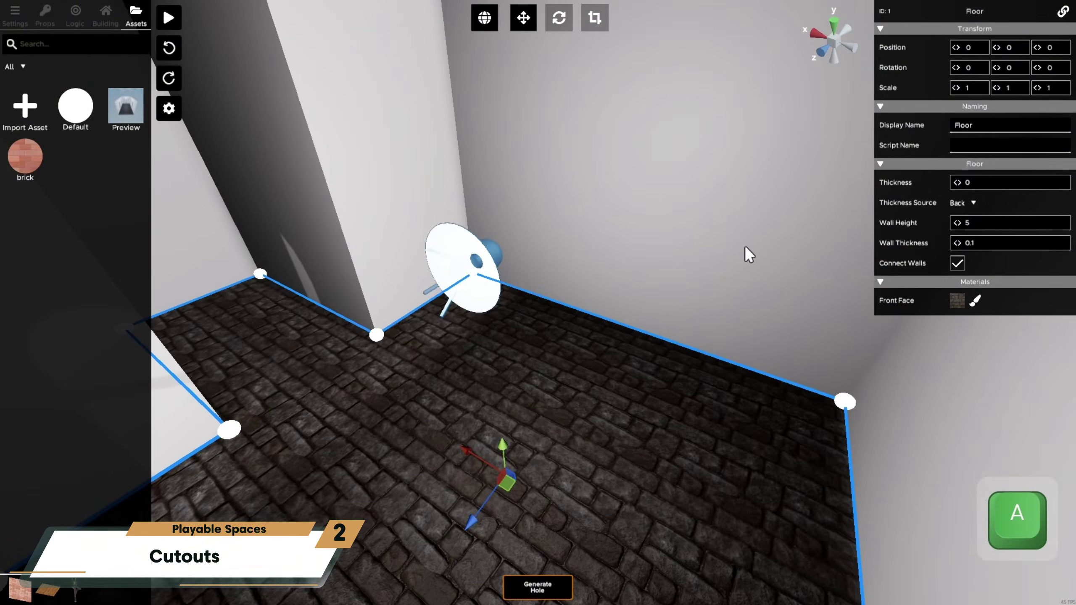
click(744, 245)
click(527, 587)
right_drag(530, 297, 535, 197)
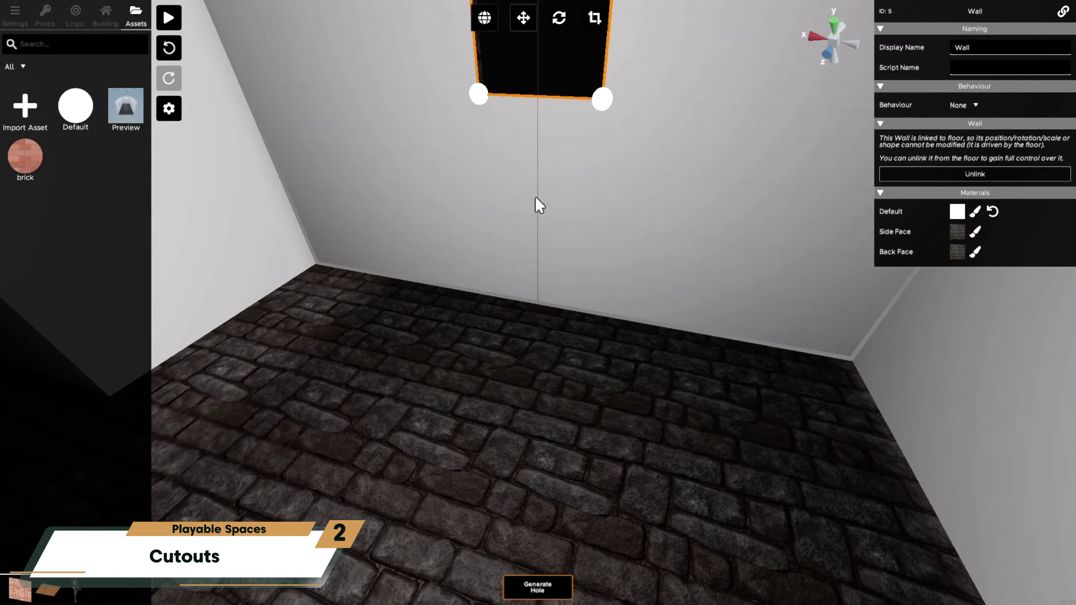
Step: Reshape the wall hole into a trapezoid reaching the floor by moving its edges and upper corners, and undo the last adjustments
right_drag(602, 200, 571, 192)
drag(537, 208, 537, 367)
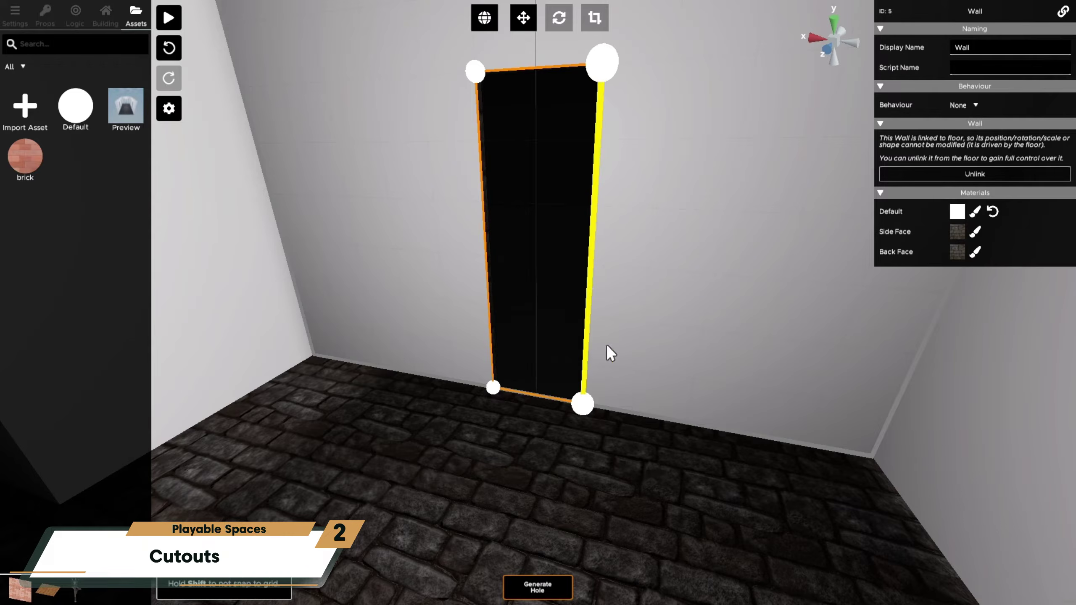
drag(610, 354, 723, 353)
drag(499, 231, 408, 231)
drag(368, 73, 494, 209)
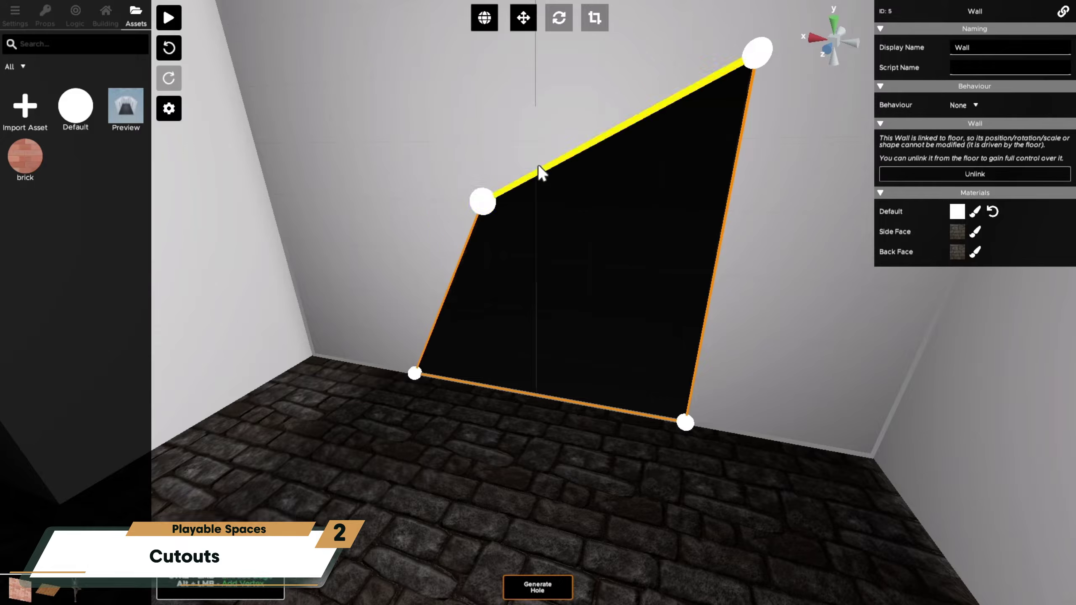
drag(756, 49, 647, 199)
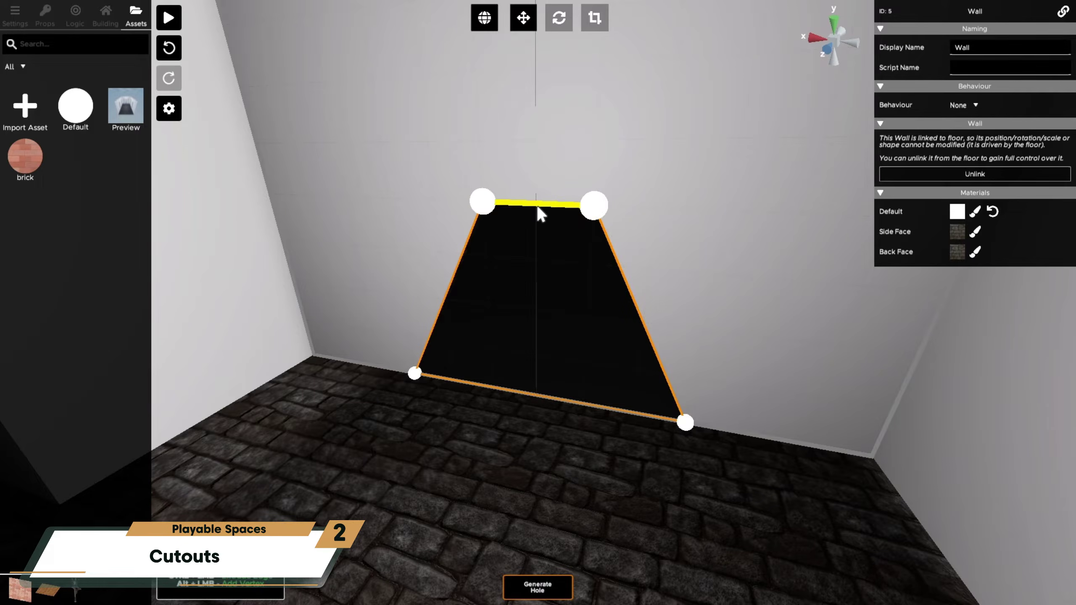
key(ctrl+z)
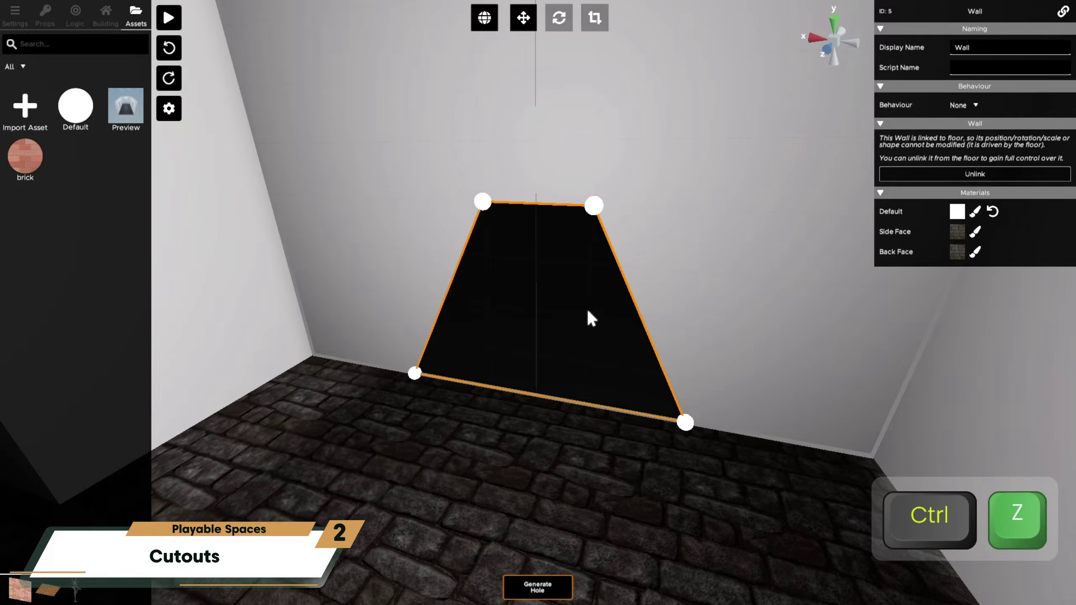
key(ctrl+z)
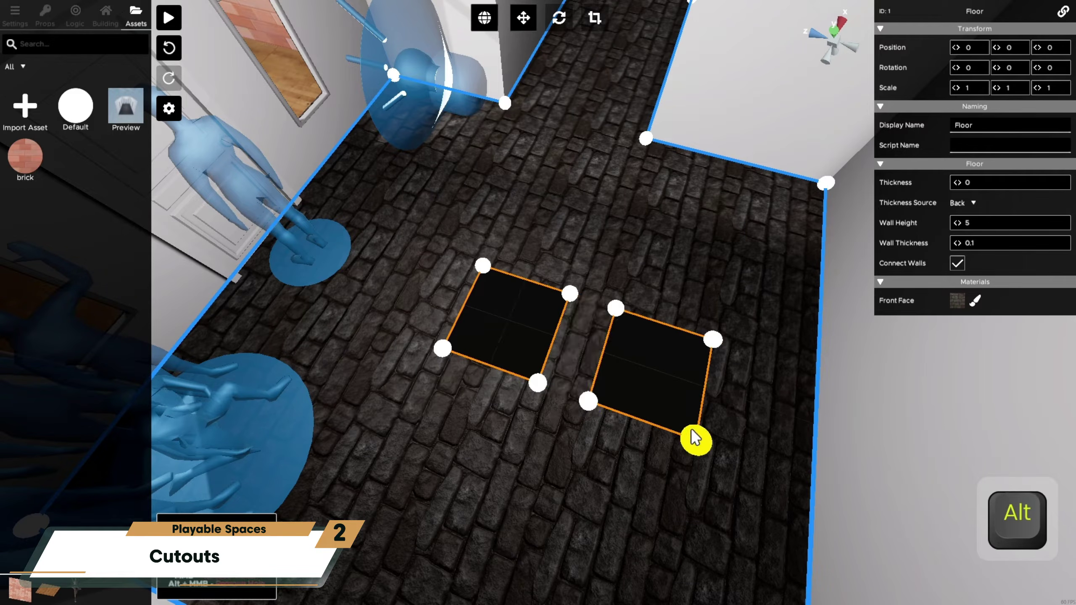
Step: Remove the second square hole, the one nearer the plain corner, from the stone floor
alt+middle_click(692, 436)
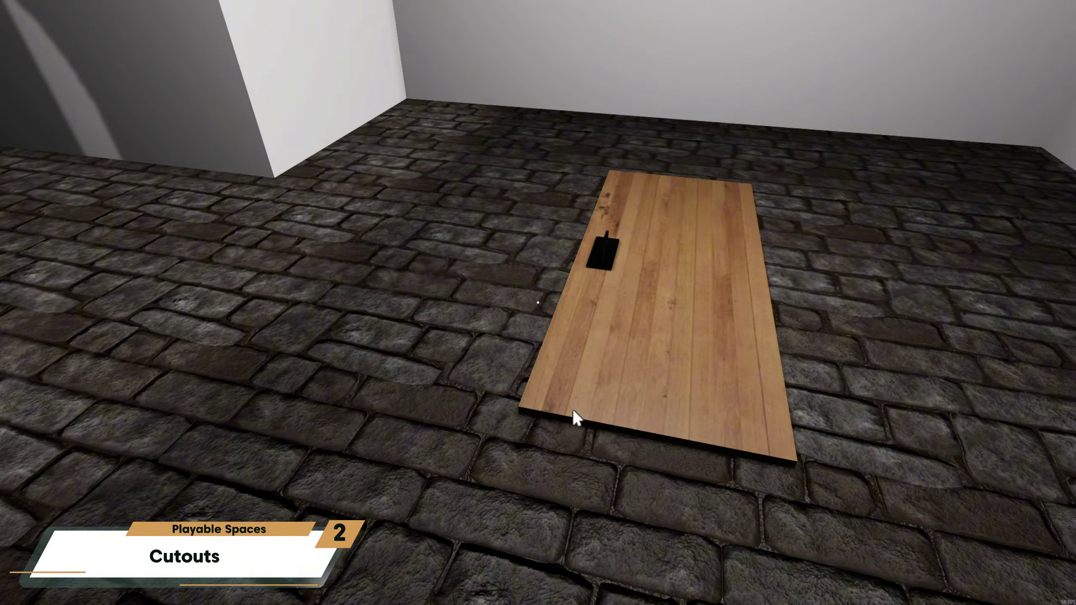
Step: Playtest opening the trapdoor and dropping into the stone cellar, and view the lava-filled cracks cut into the floor
key(w)
key(a)
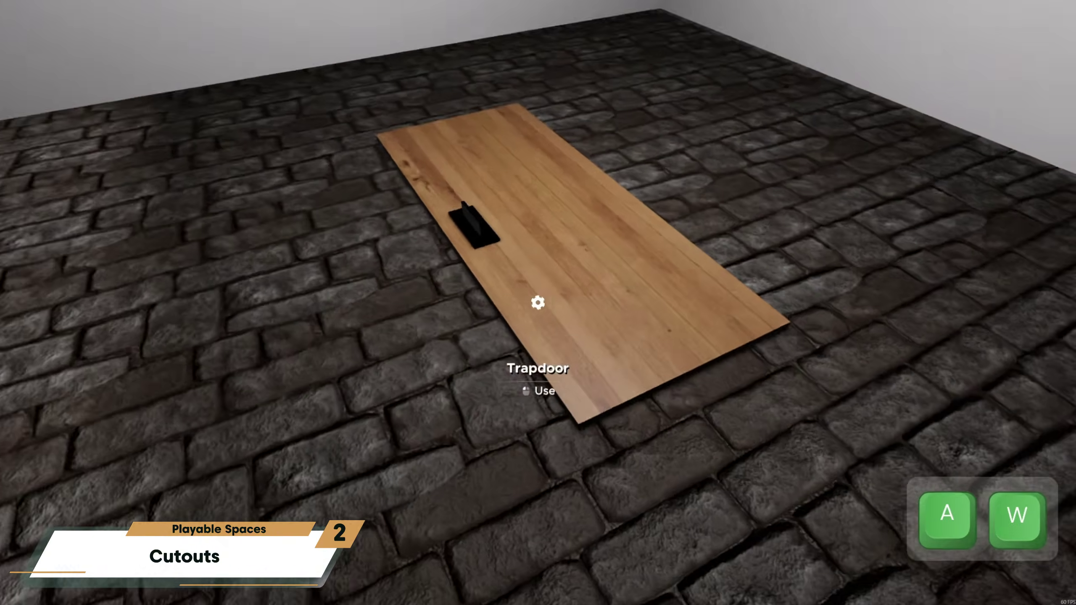
click(538, 303)
key(shift+w)
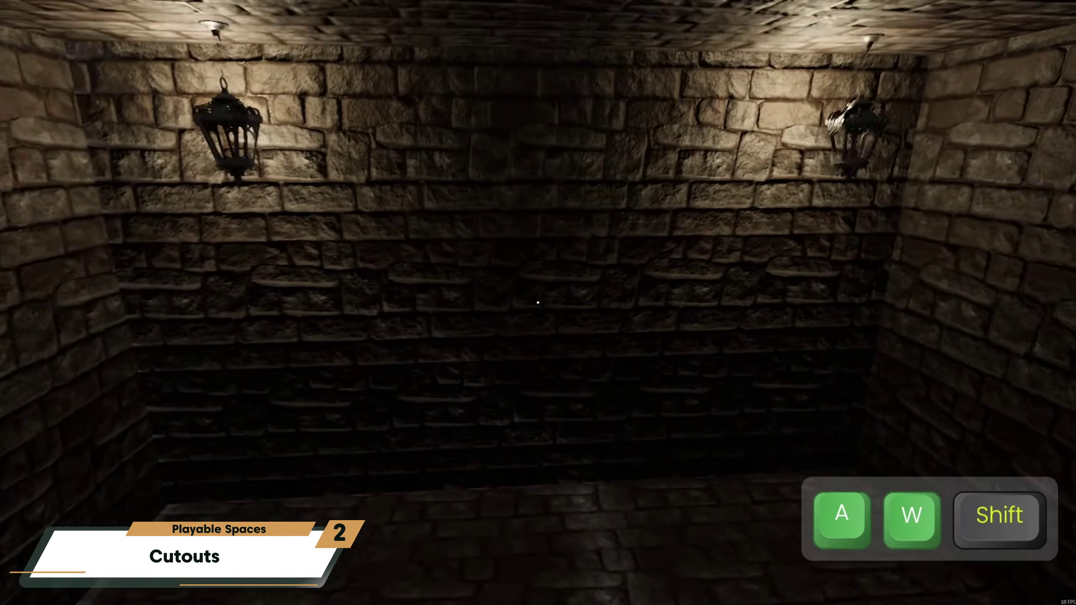
key(d)
key(a)
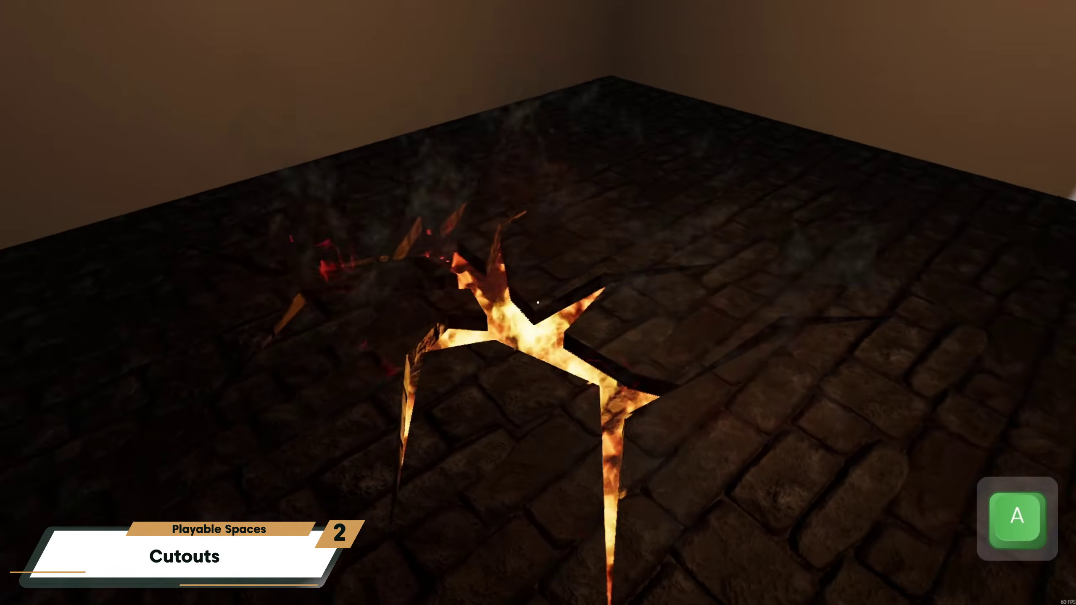
Step: Swing the wall painting aside in the playtest and look through the pentagonal wall cutout at the cake behind it
key(d)
key(w)
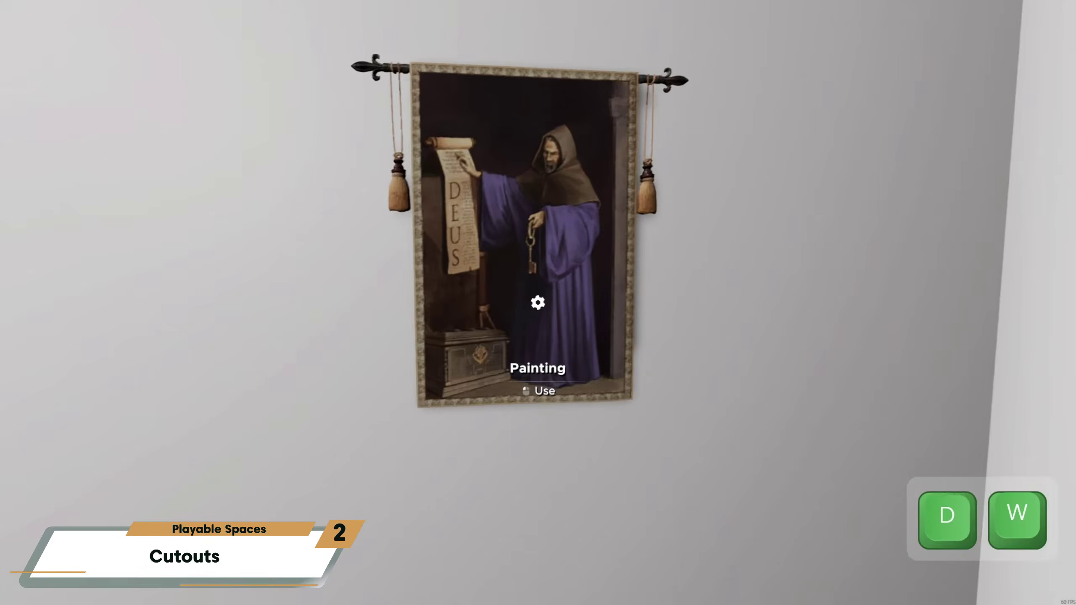
key(a)
mouse_move(538, 303)
mouse_down()
mouse_move(576, 300)
mouse_move(782, 195)
mouse_up()
key(w)
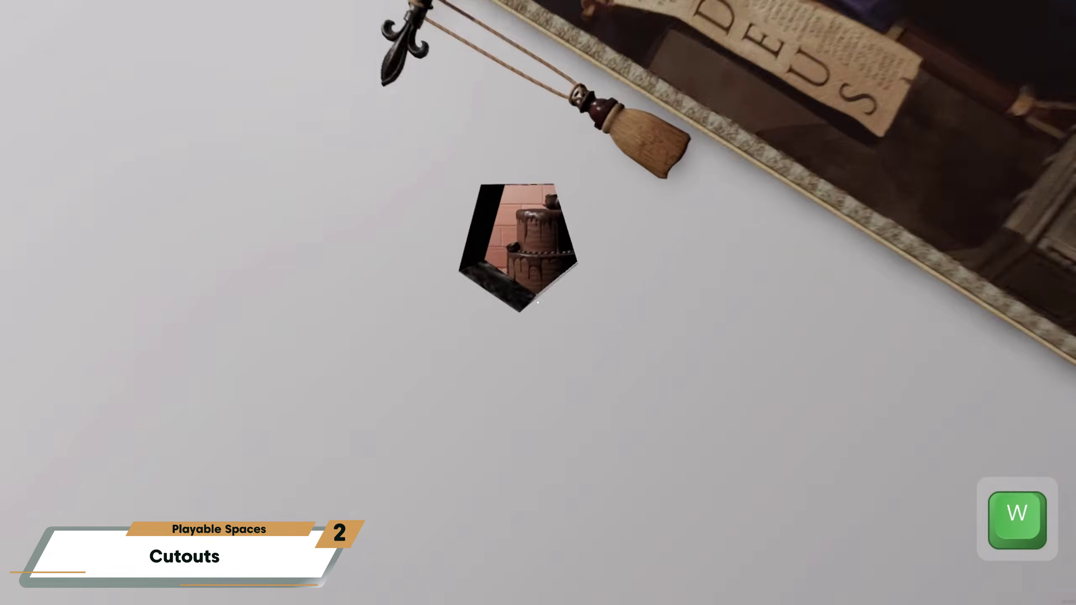
key(a)
key(d)
key(w)
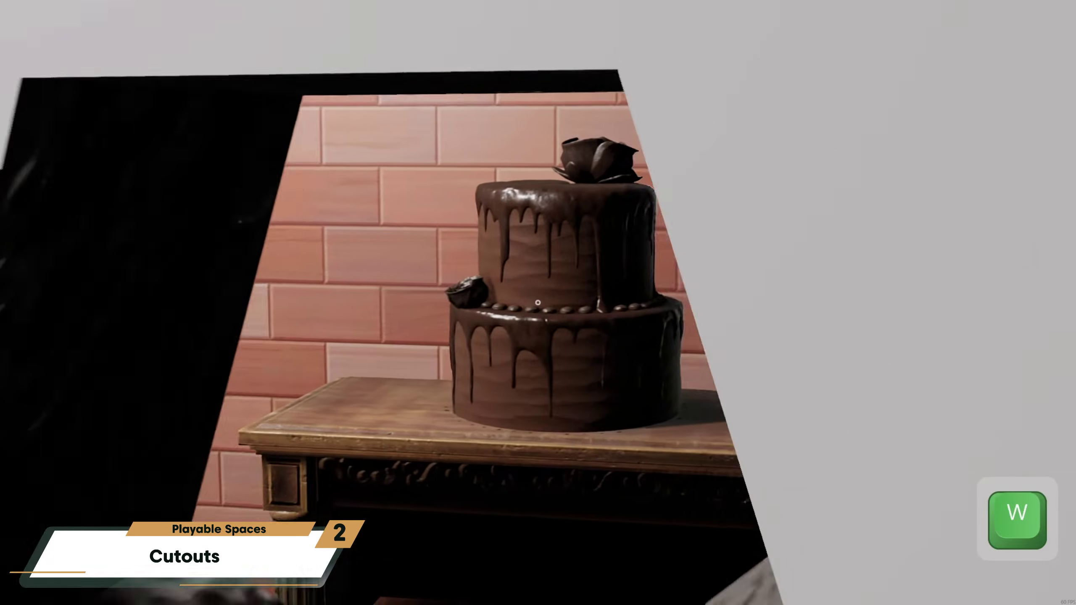
key(a)
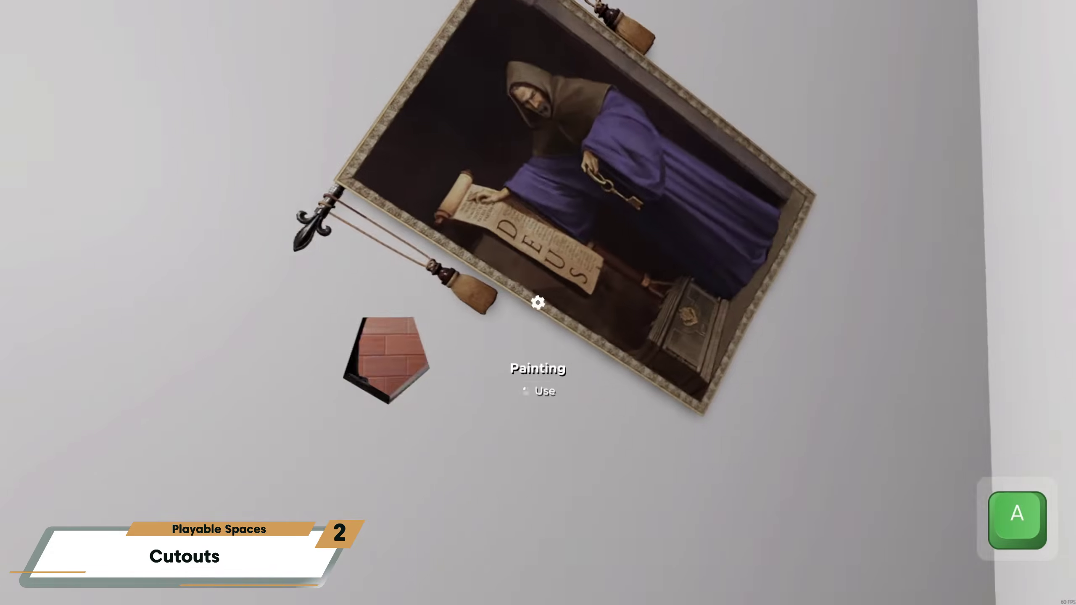
key(s)
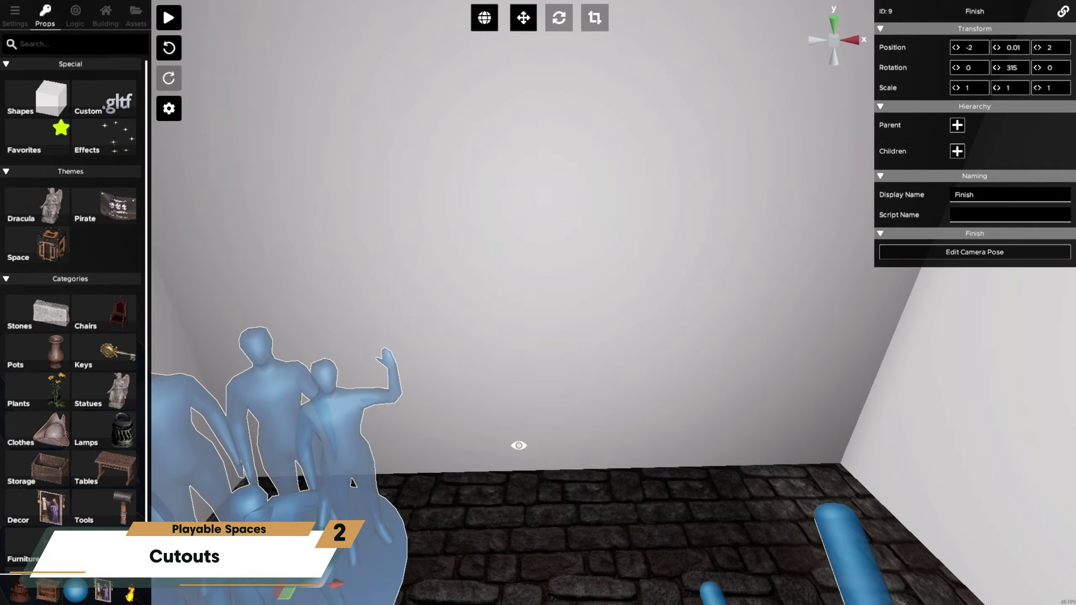
Step: Place a panelled door at floor level in the plain wall beside the Finish figures
click(106, 21)
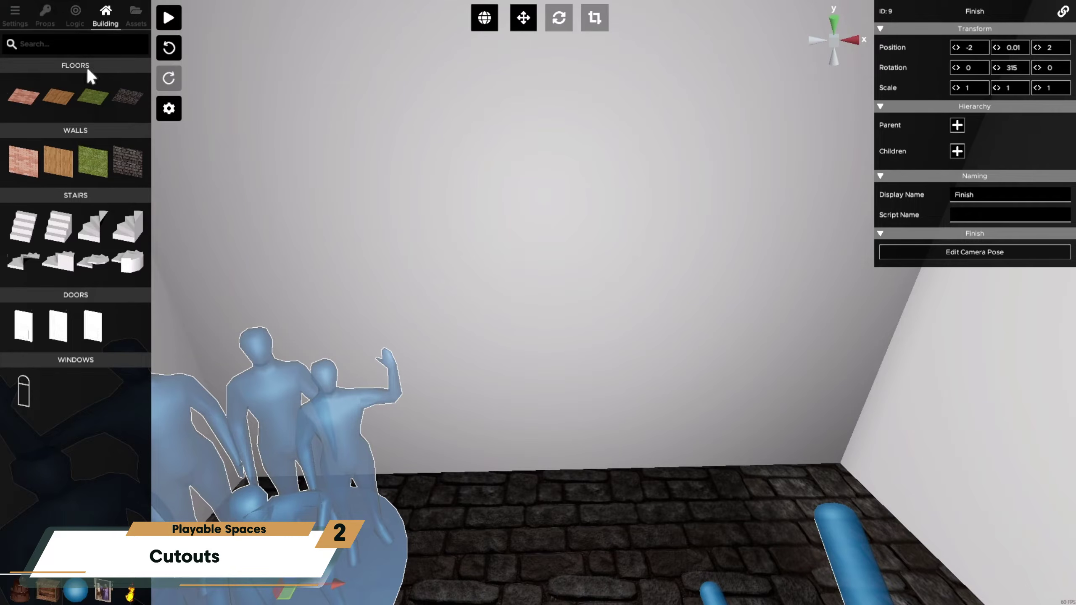
click(30, 333)
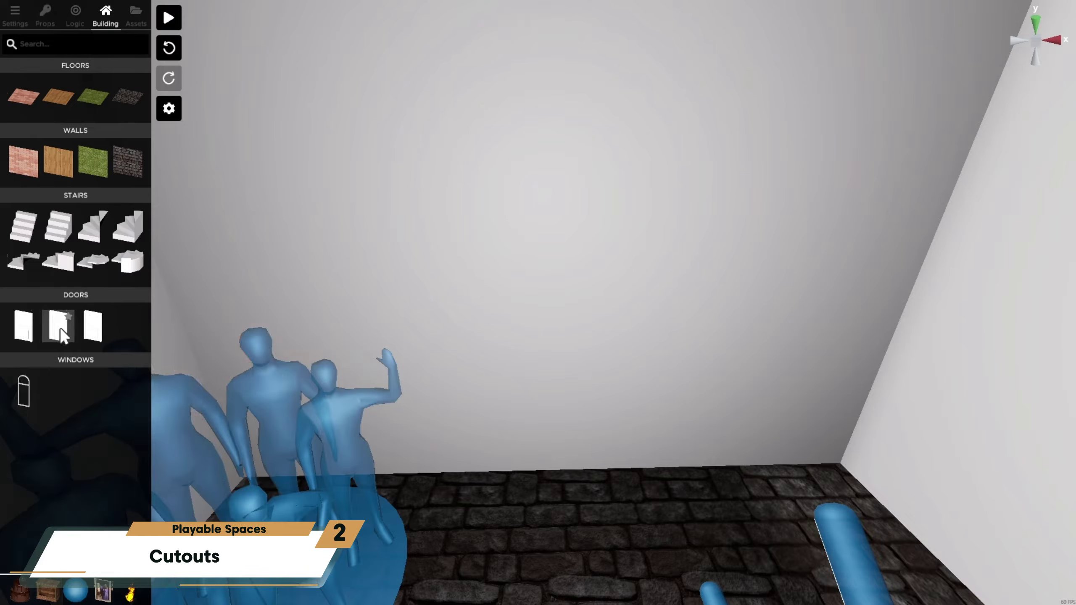
click(548, 456)
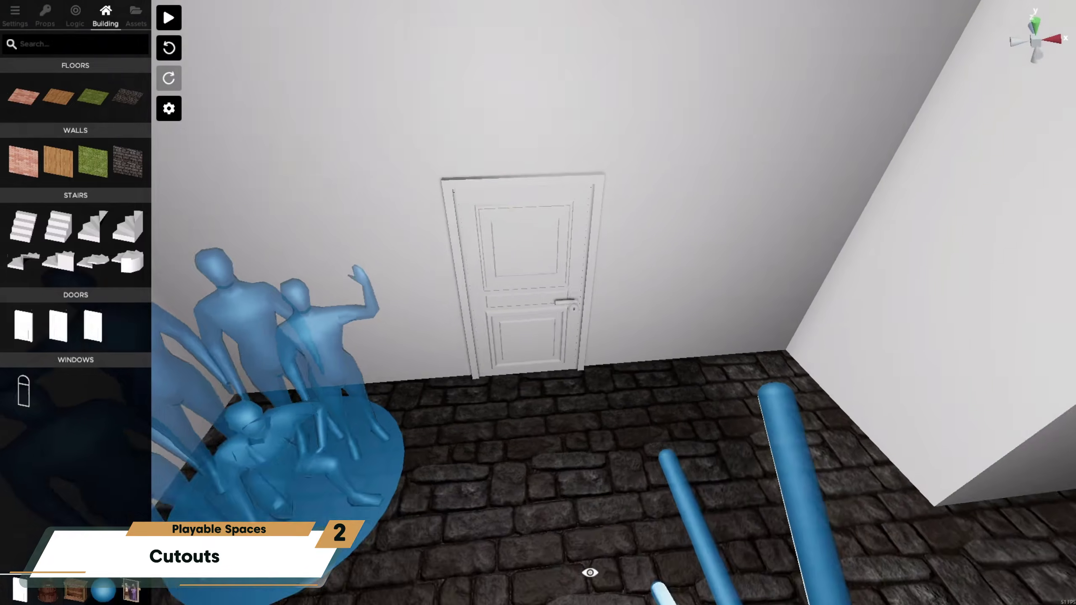
Step: Add an arched window to the wall on the door's handle side and widen it along X
key(d)
click(26, 397)
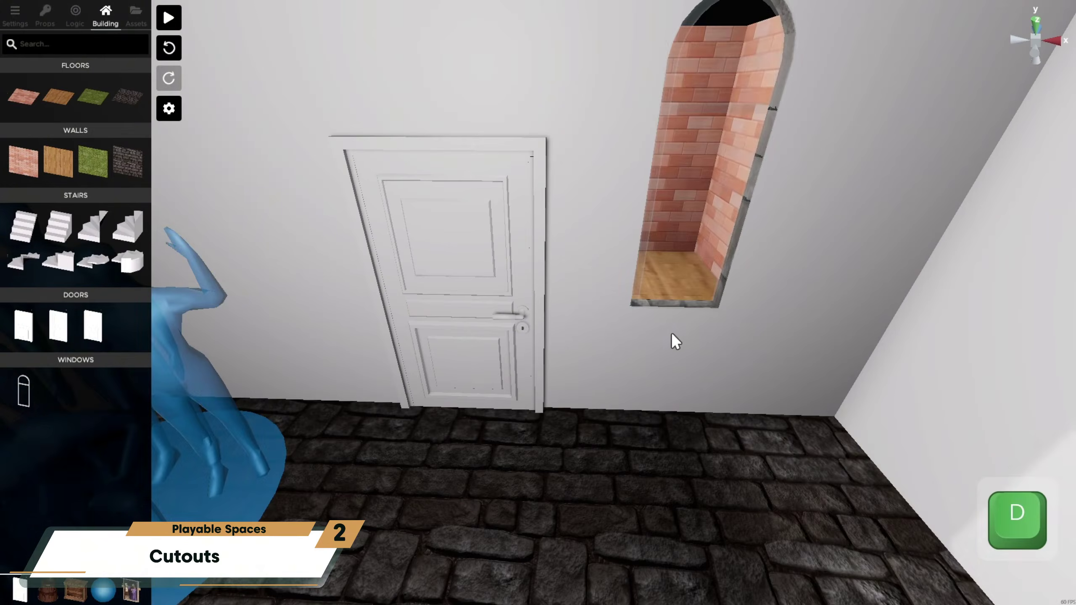
click(689, 347)
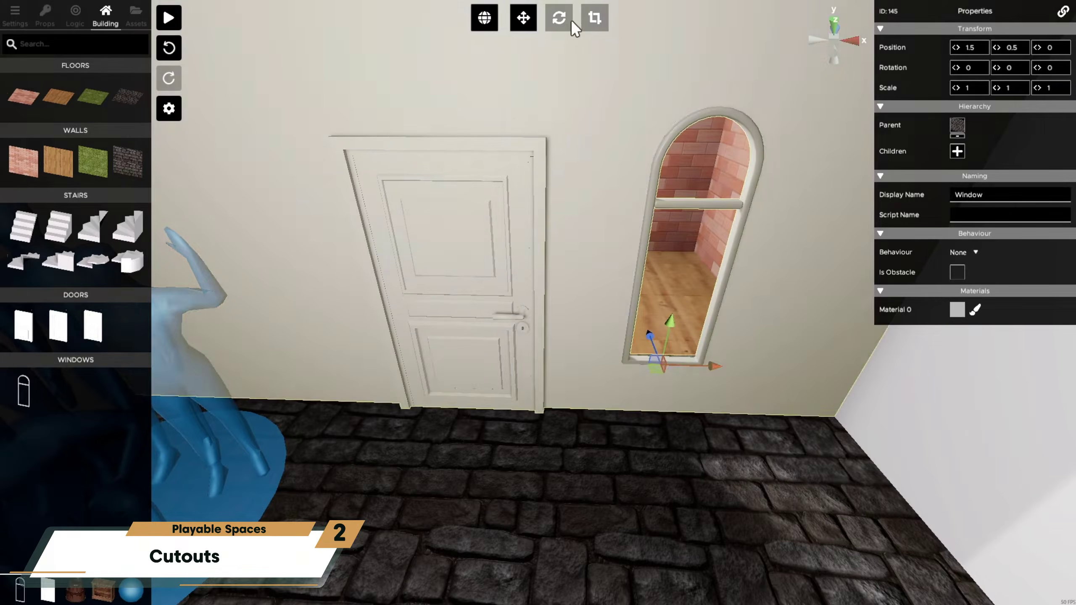
click(594, 17)
mouse_move(714, 366)
mouse_down()
mouse_move(811, 374)
mouse_move(720, 365)
mouse_up()
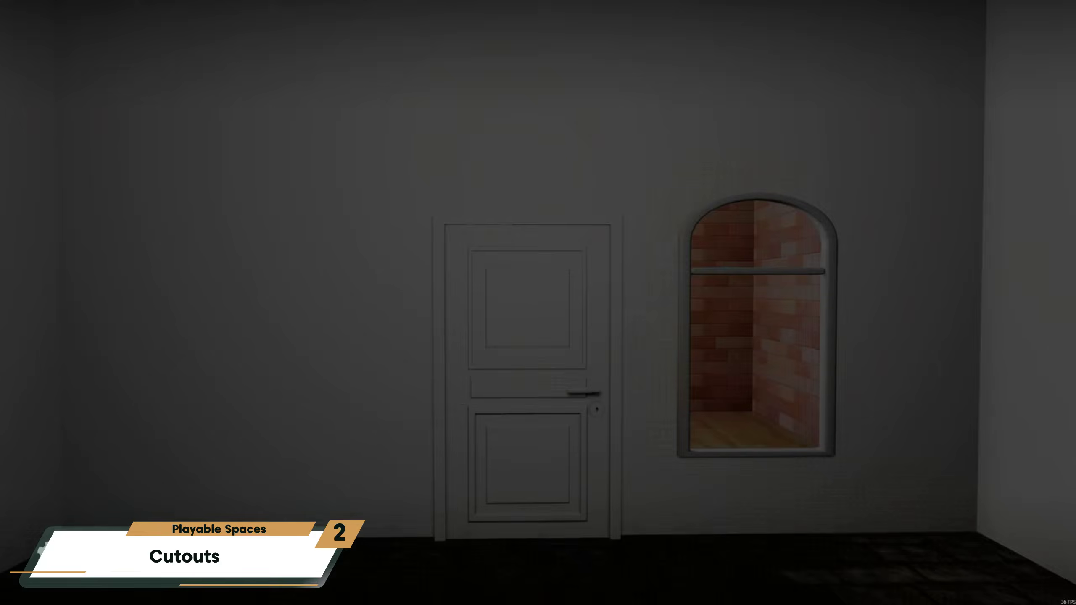
Step: Playtest the doorway by opening the door and walking into the brick room, and return to editing
key(w)
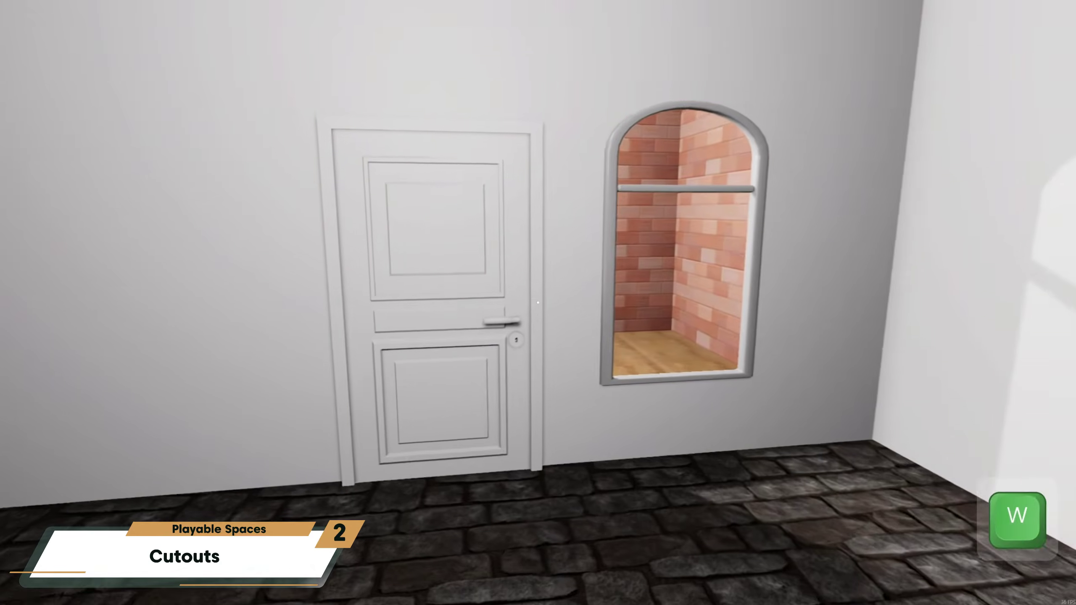
key(shift)
click(538, 303)
key(shift)
key(a)
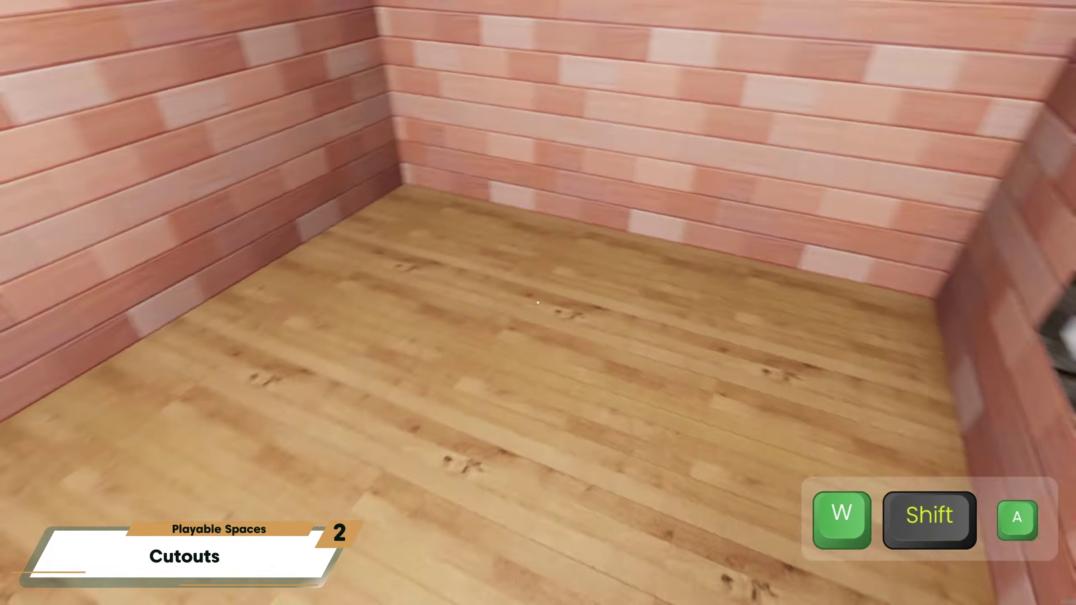
key(d)
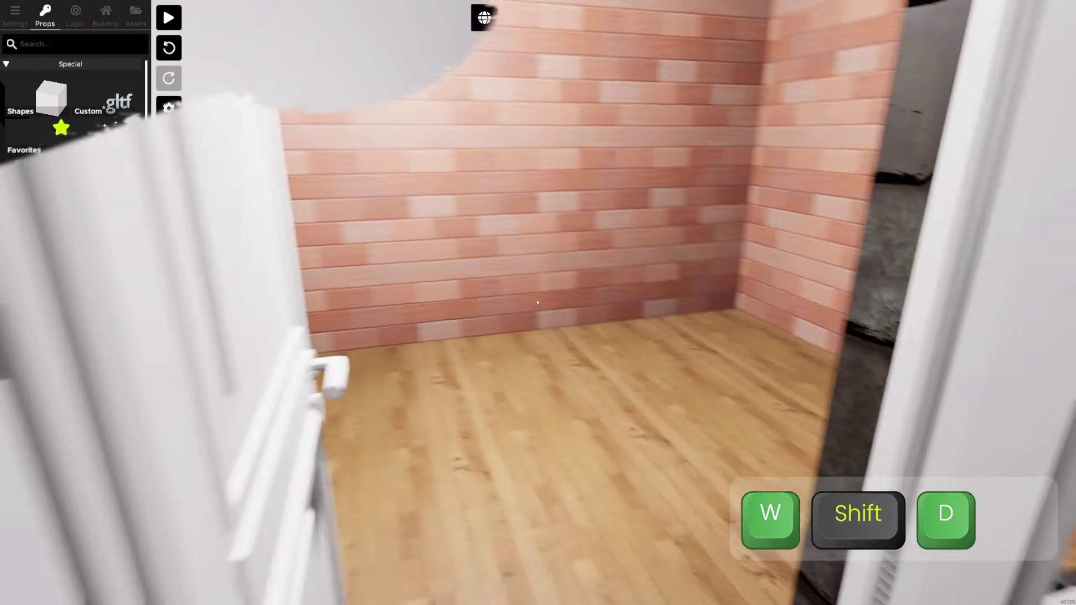
key(s)
key(Escape)
Step: Place a filled stair section on the stone floor and position it along the white wall
key(a)
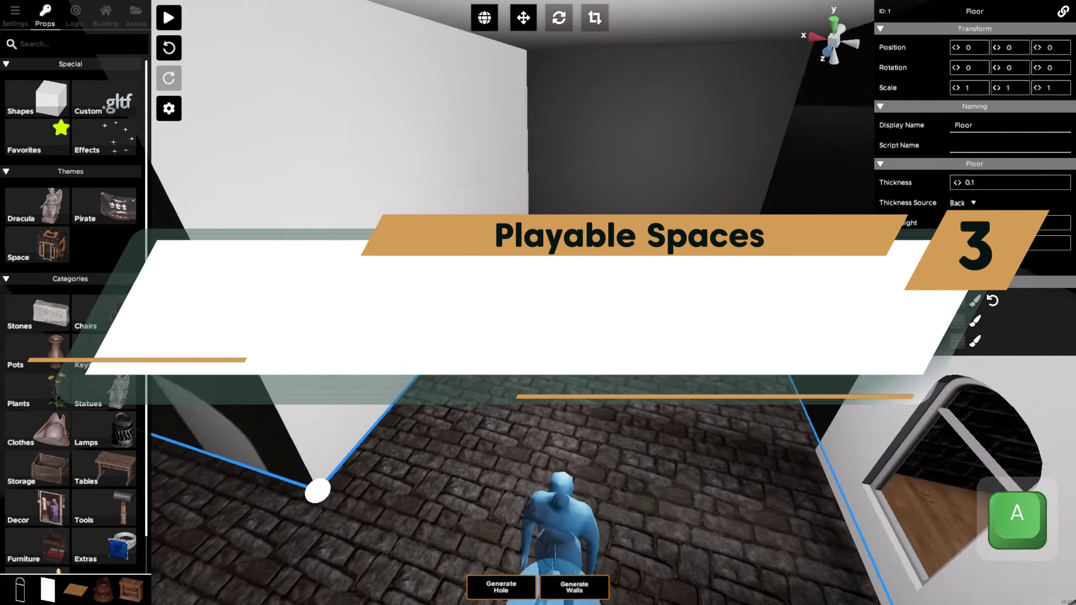
key(w)
key(d)
click(104, 20)
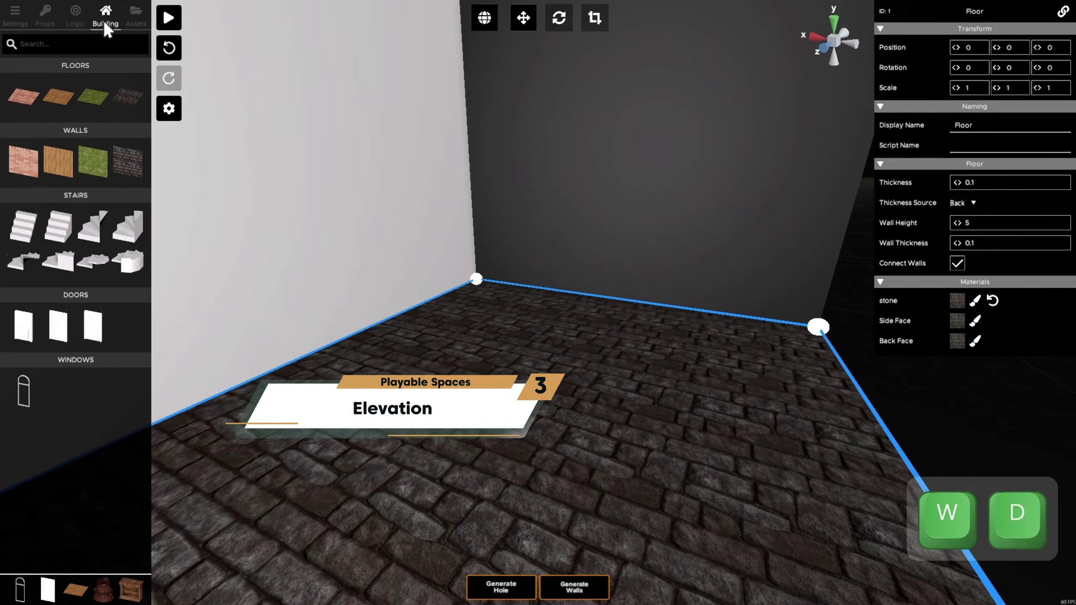
drag(93, 226, 441, 441)
key(d)
right_drag(440, 441, 346, 446)
scroll(422, 385, down, 1)
drag(344, 445, 490, 195)
Step: Duplicate the filled stair section and stack the copies into a rising flight, with the top one at height 2.407 and Z -3.891
key(t)
key(ctrl+c)
key(ctrl+c)
key(ctrl+c)
drag(442, 244, 532, 225)
drag(573, 185, 582, 91)
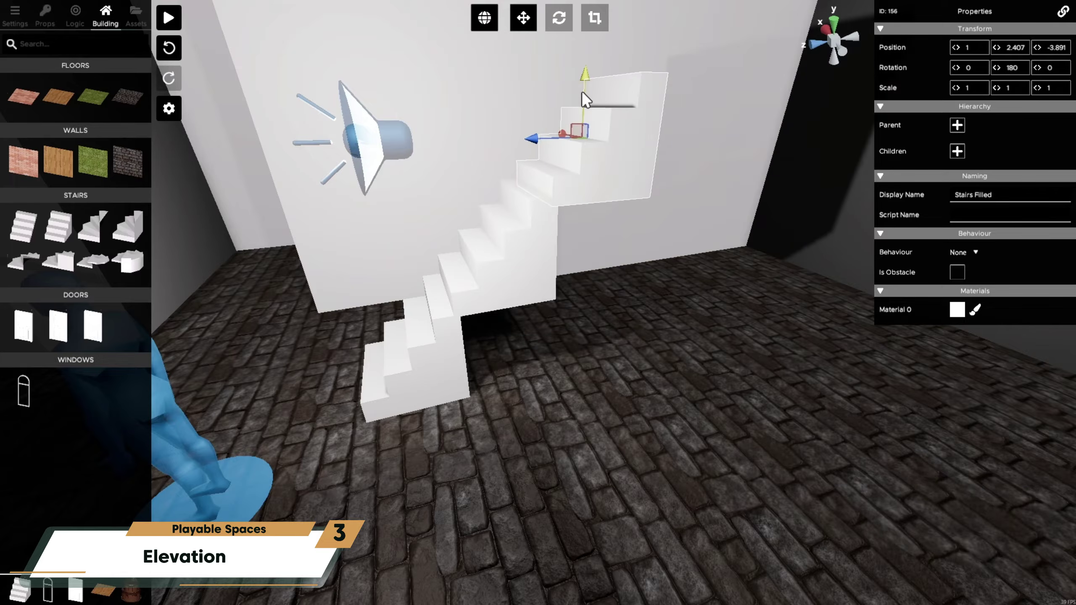
Step: Set the nav-mesh display to Both and close the view settings
click(169, 109)
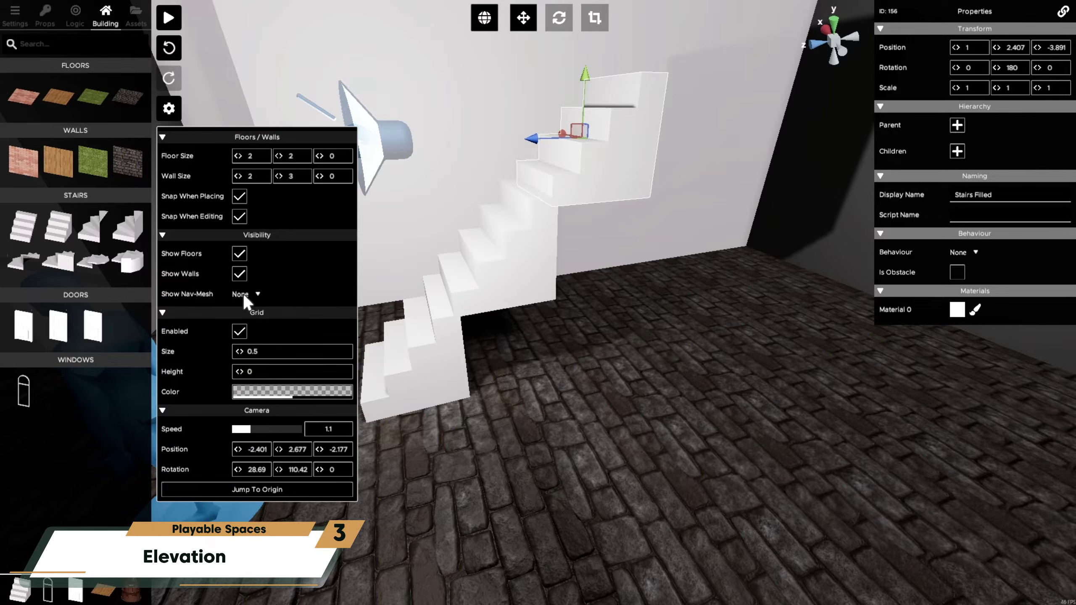
click(259, 359)
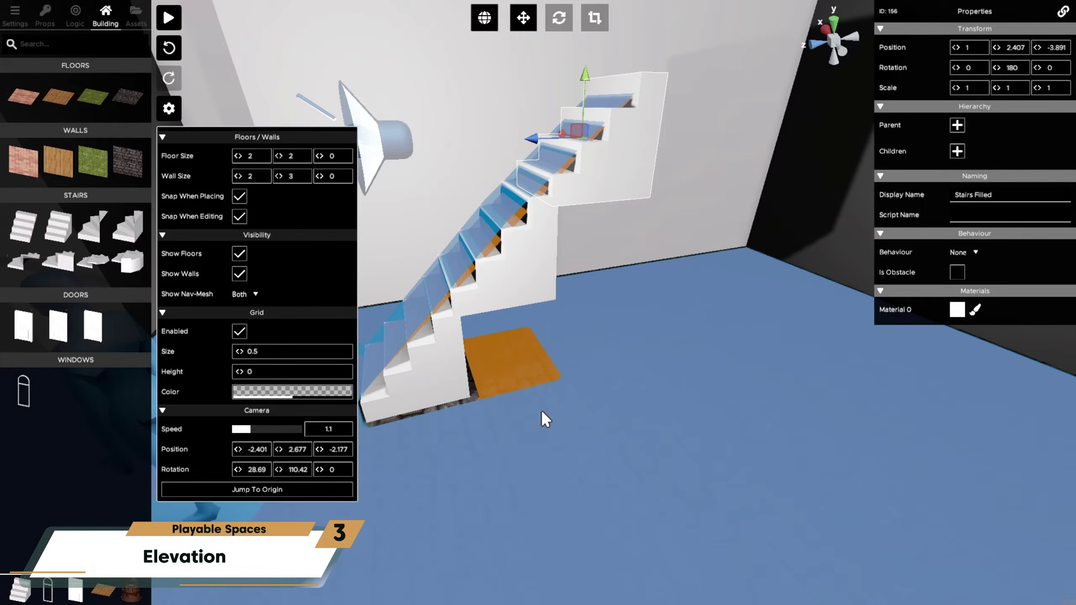
right_drag(543, 410, 543, 351)
key(w)
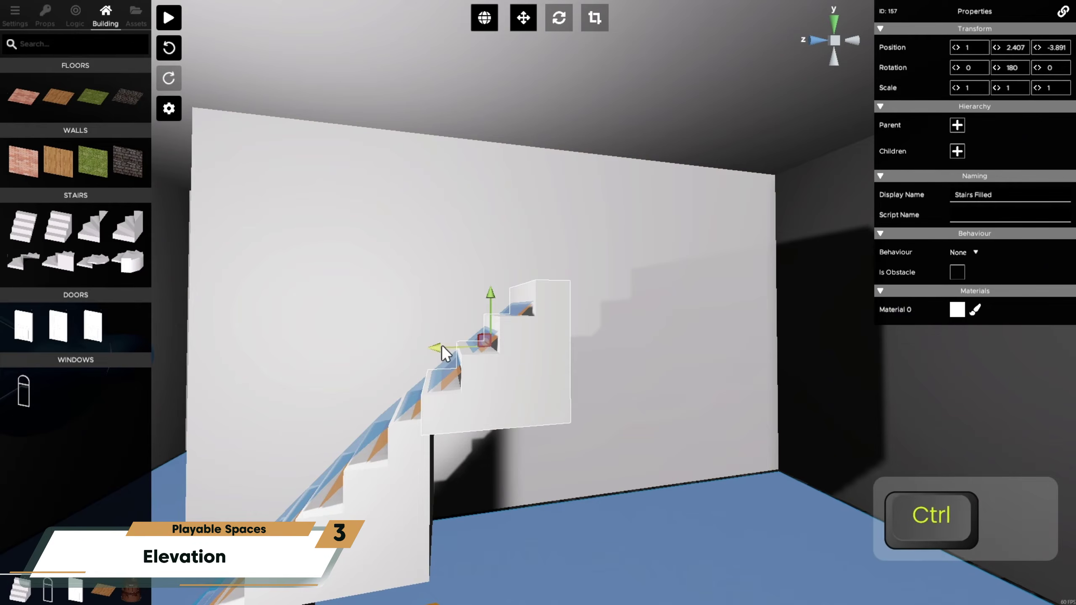
Step: Duplicate the top stair section and extend the flight with it at height 3.382 and Z -4.86
key(ctrl+c)
drag(443, 347, 560, 335)
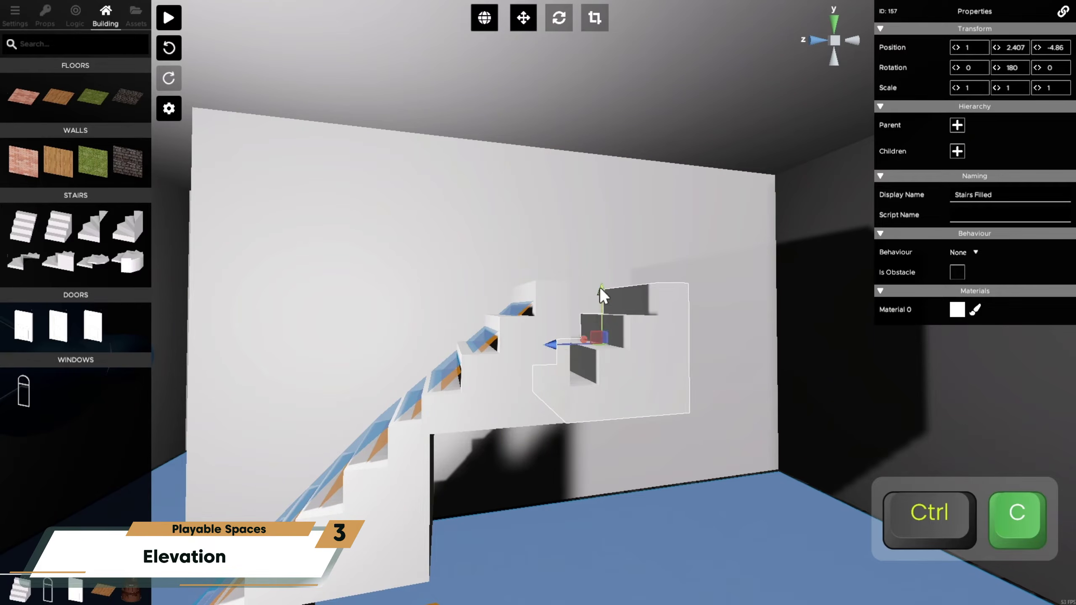
drag(598, 296, 598, 187)
Step: Add one more stair copy at height 4.367 and Z -5.821 so the flight reaches the ceiling
key(s)
key(a)
right_drag(555, 377, 630, 358)
key(d)
key(s)
key(w)
key(s)
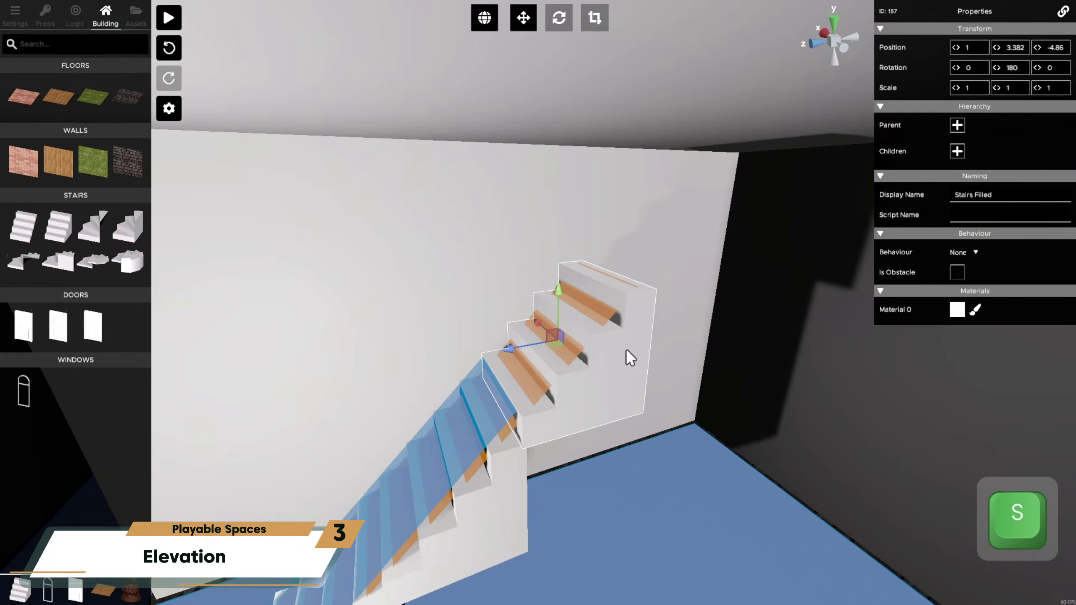
key(ctrl+c)
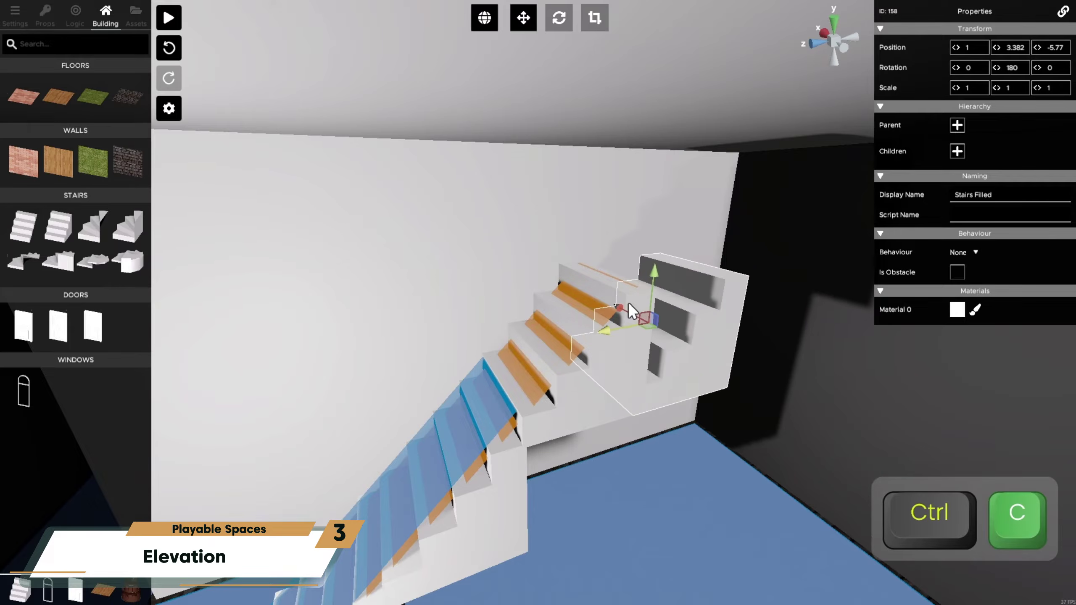
drag(659, 273, 672, 165)
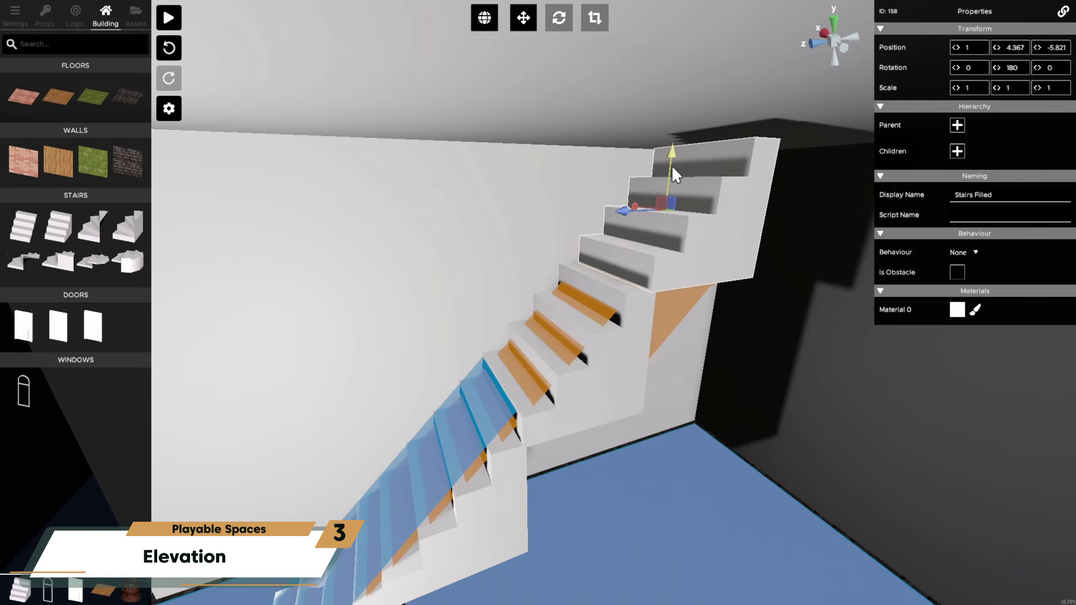
Step: Select the ceiling and stretch its square hole along the room to the top of the staircase
key(s)
right_drag(652, 294, 687, 298)
key(w)
click(602, 211)
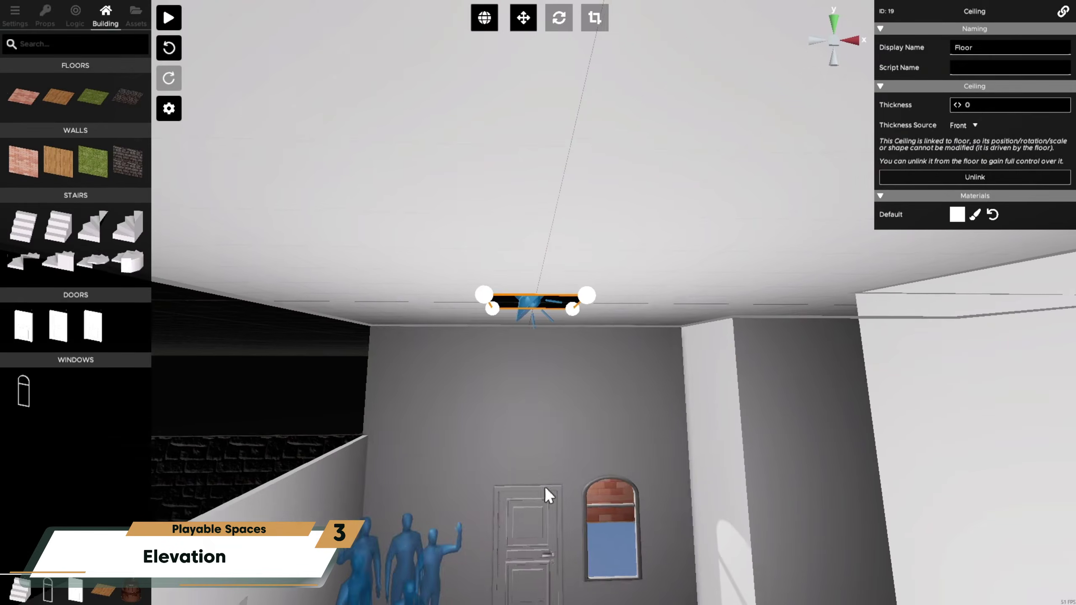
right_drag(582, 420, 605, 196)
key(w)
key(a)
key(s)
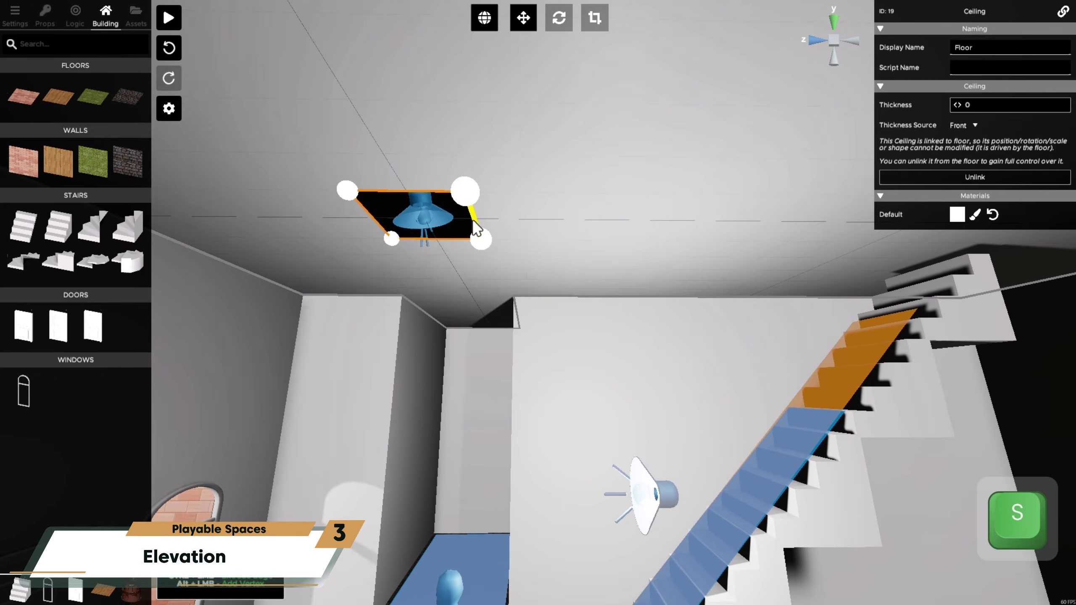
drag(604, 216, 976, 253)
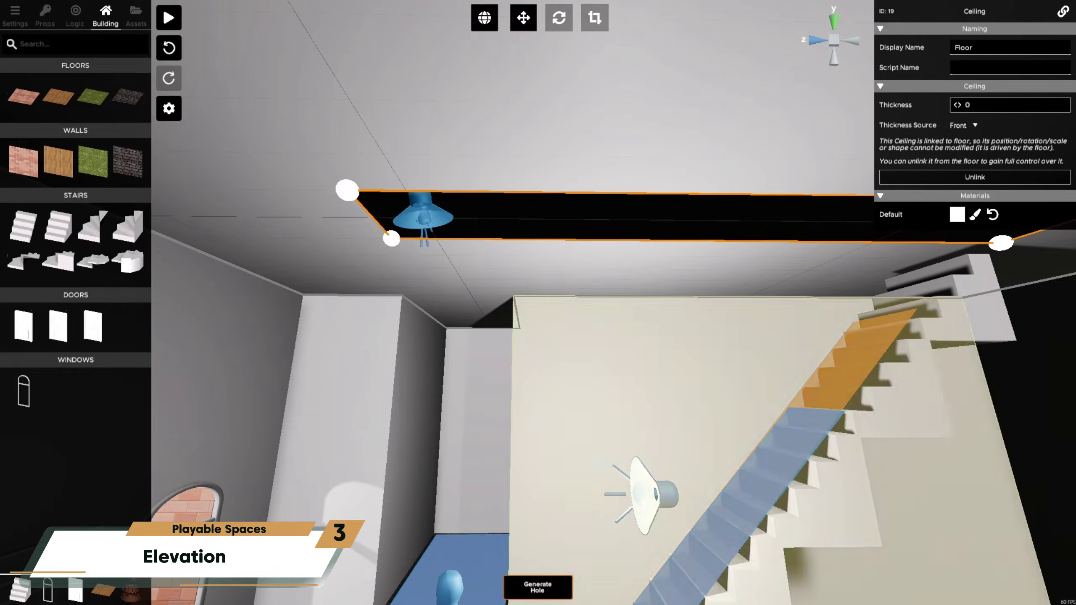
Step: Move the ceiling hole's long side edge inward so the opening fits the staircase's width
right_drag(805, 339, 938, 342)
key(a)
key(w)
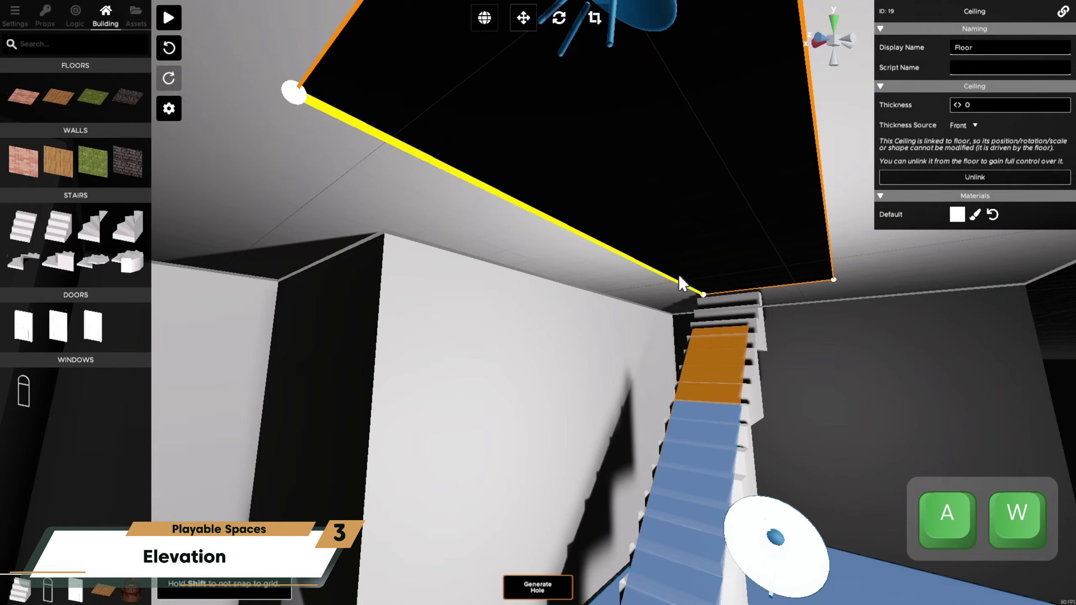
right_drag(700, 384, 811, 383)
key(w)
key(a)
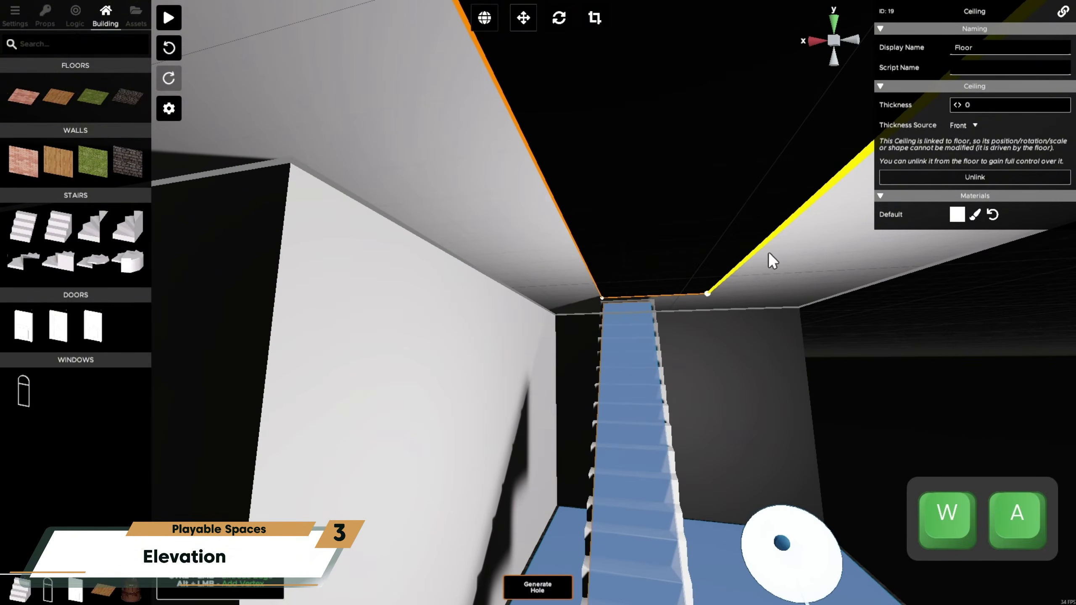
drag(721, 257, 673, 264)
right_drag(649, 392, 681, 410)
key(w)
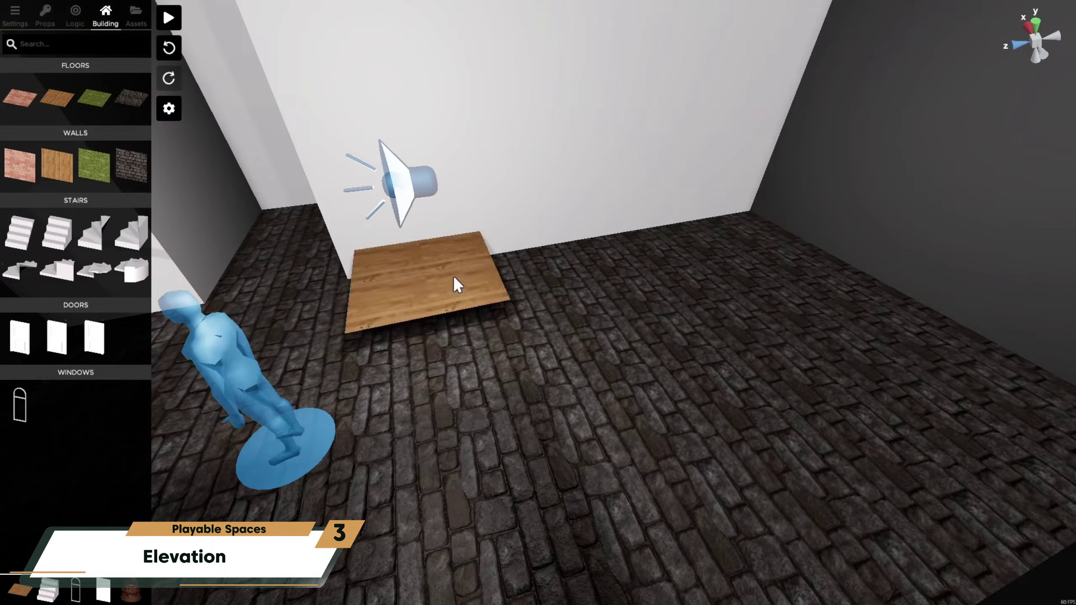
Step: Place a wooden floor panel over the stone floor, tilt it about 13.8 degrees around X and raise it to height 0.323
drag(454, 283, 623, 368)
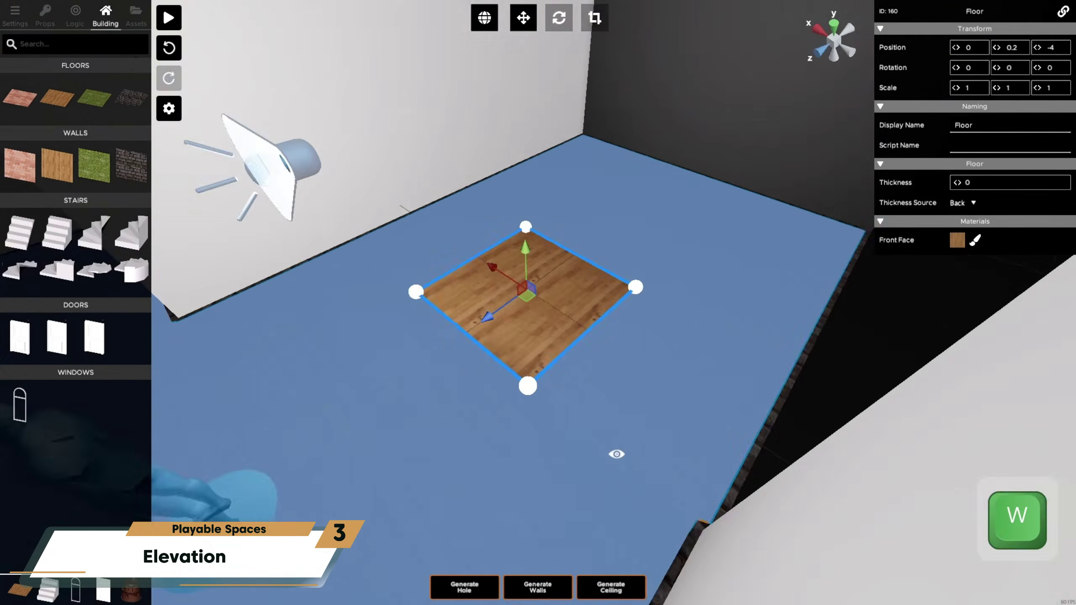
key(e)
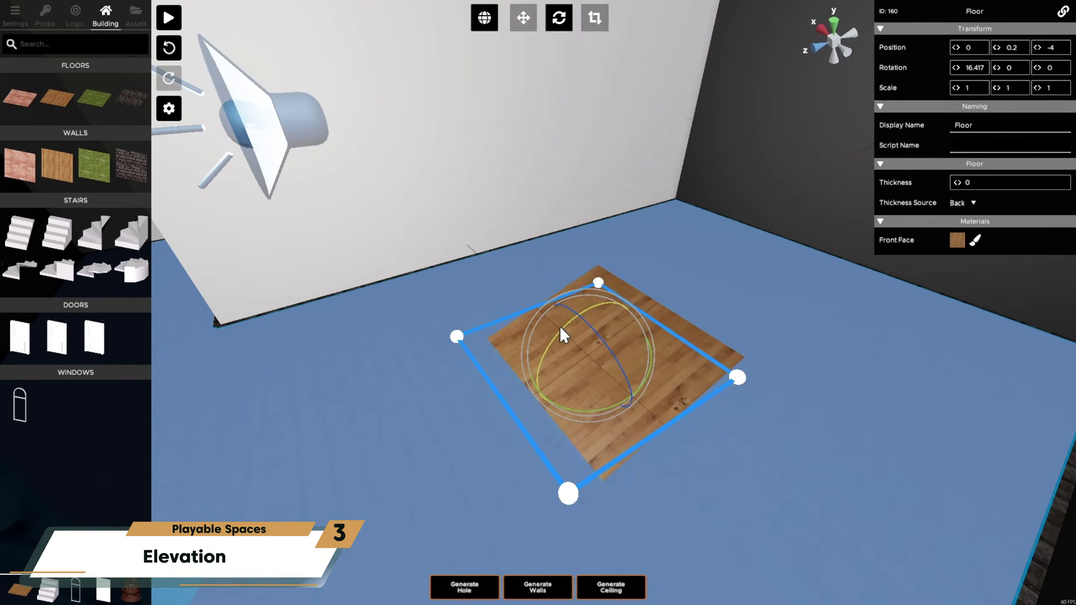
drag(562, 334, 575, 353)
drag(597, 312, 598, 300)
Step: Stretch the tilted wooden panel to a Z scale of 3.015 and raise the ramp to height 0.622 and Z -3.92
click(594, 18)
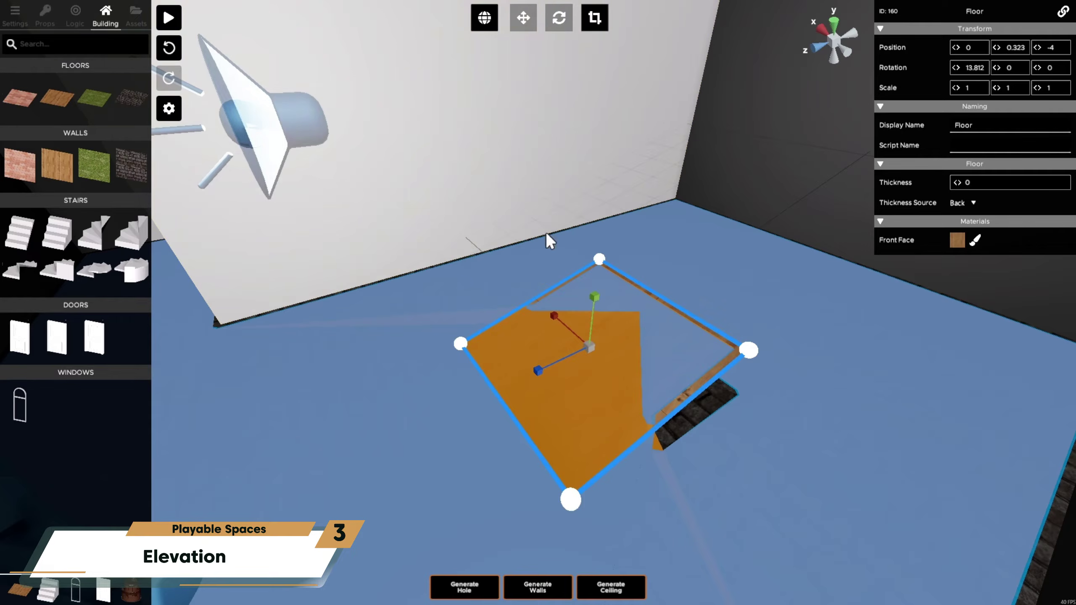
drag(541, 379, 470, 457)
click(523, 18)
right_drag(634, 211, 602, 261)
key(s)
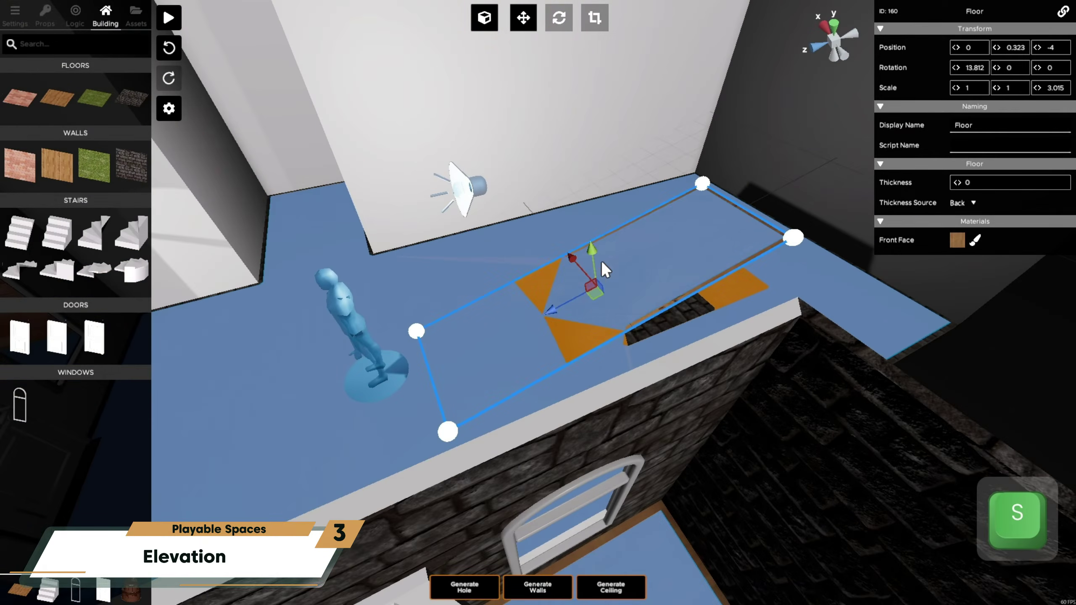
drag(601, 261, 587, 232)
Step: Set the nav-mesh display to None
right_drag(587, 232, 452, 165)
key(s)
key(a)
key(w)
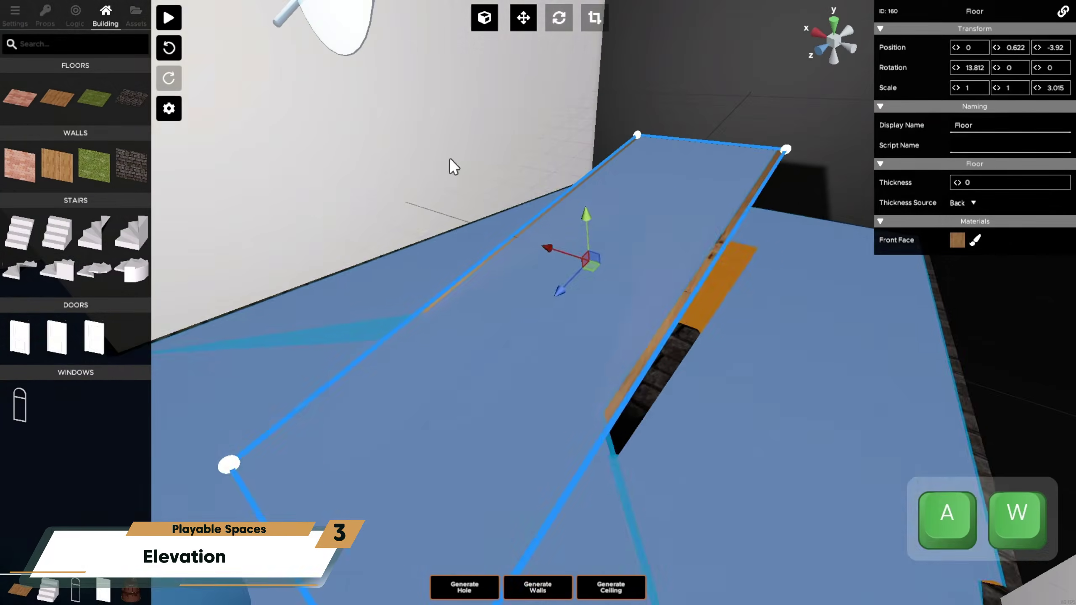
click(169, 109)
click(254, 294)
click(253, 308)
Step: Place a second wooden floor panel near the dark end wall and raise it to height 1.34 at the ramp's upper end
key(s)
key(w)
key(d)
right_drag(482, 416, 487, 360)
key(s)
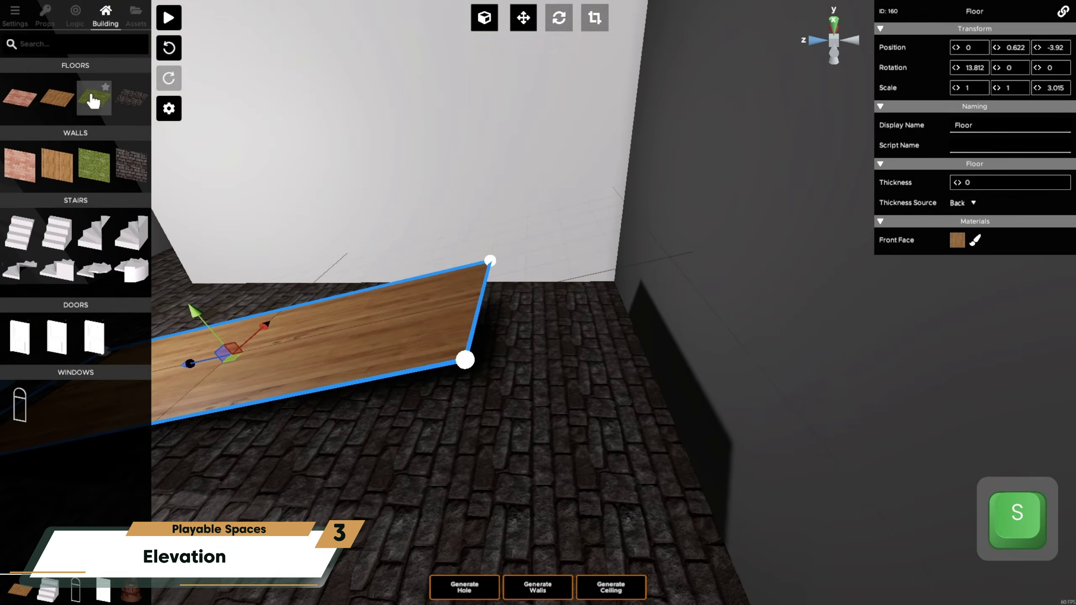
click(58, 98)
click(547, 422)
key(ctrl+z)
drag(542, 387, 543, 326)
right_drag(543, 326, 562, 349)
key(a)
key(a)
drag(562, 348, 562, 335)
Step: Shift the raised wooden panel sideways to line it up with the ramp's upper edge
right_drag(561, 335, 459, 320)
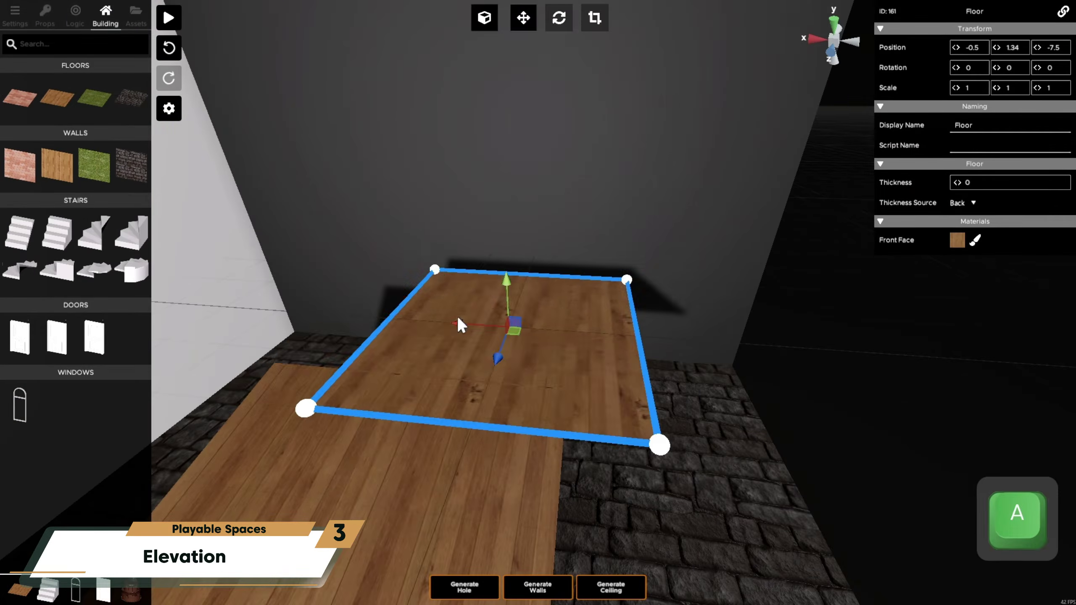
drag(459, 320, 417, 319)
right_drag(417, 320, 620, 373)
drag(468, 360, 422, 362)
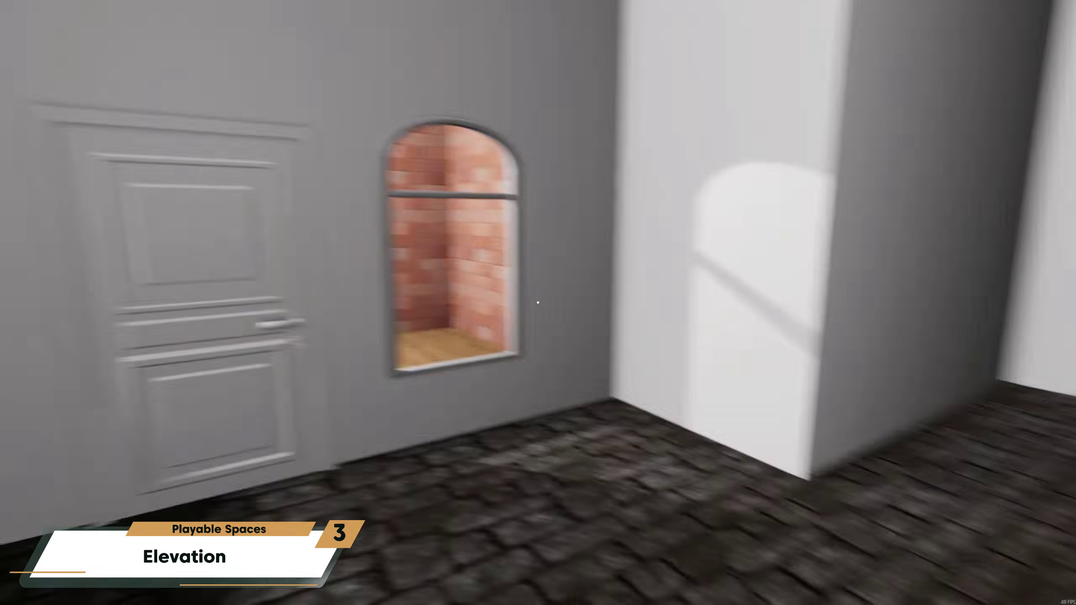
Step: Playtest walking up the wooden ramp toward the raised platform
key(a)
key(shift+w)
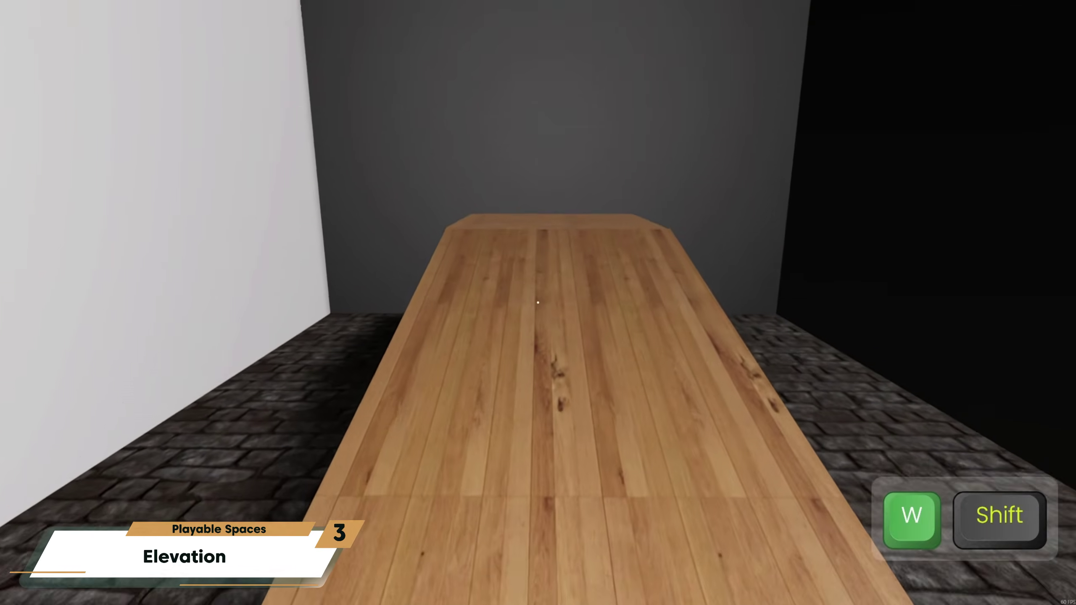
key(a)
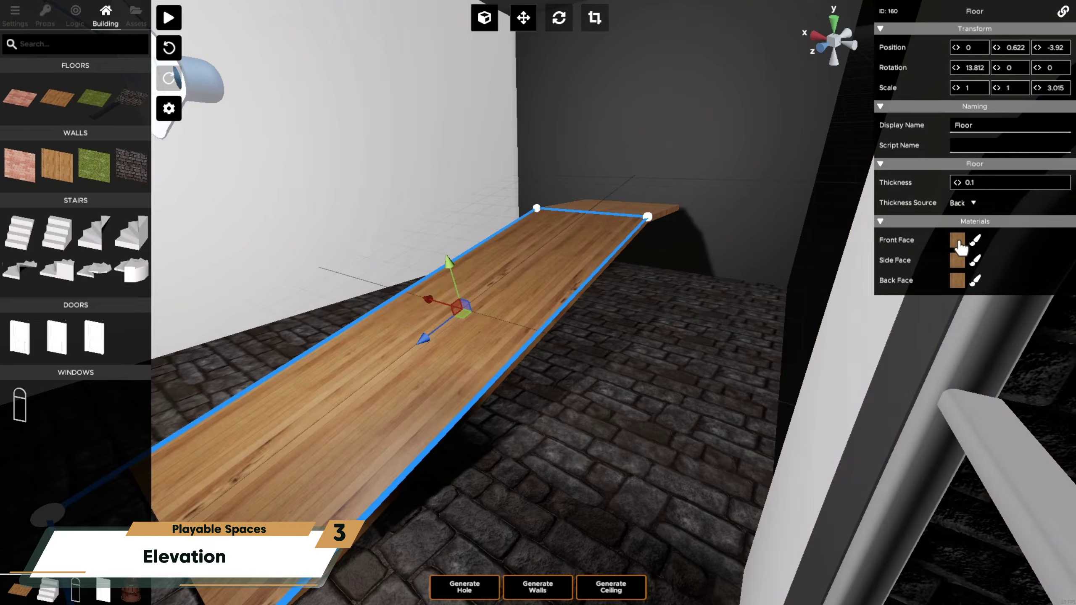
Step: Create a new material named Transparent and apply it to the front face of the wooden ramp
click(975, 241)
click(428, 209)
text(Tr)
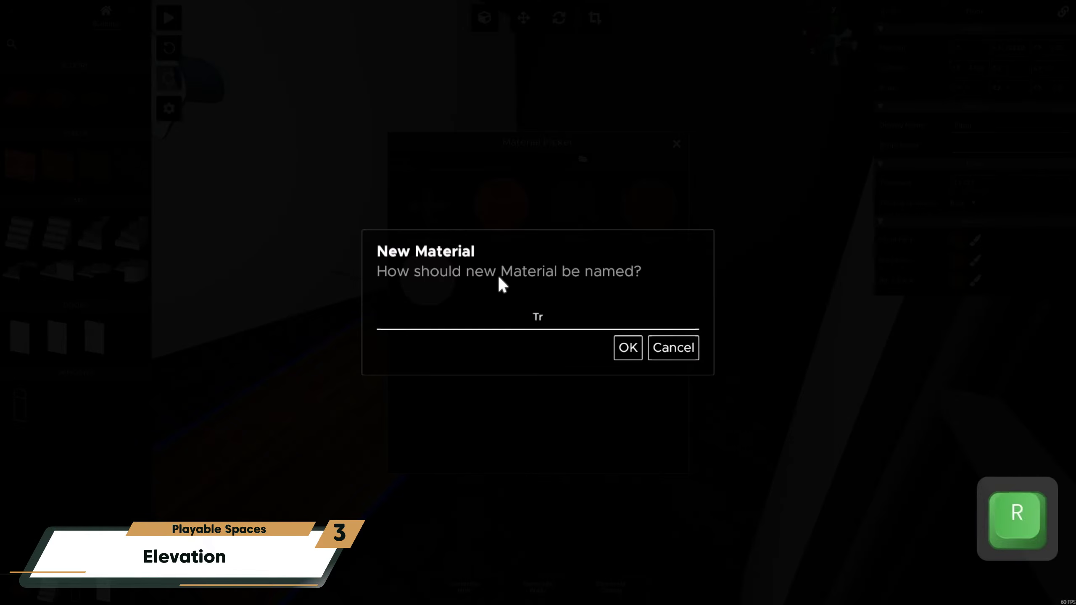
text(ansparent)
key(Return)
click(575, 283)
click(677, 144)
Step: Lower the base colour alpha of the Transparent material to make it see-through
click(135, 16)
click(75, 207)
click(595, 171)
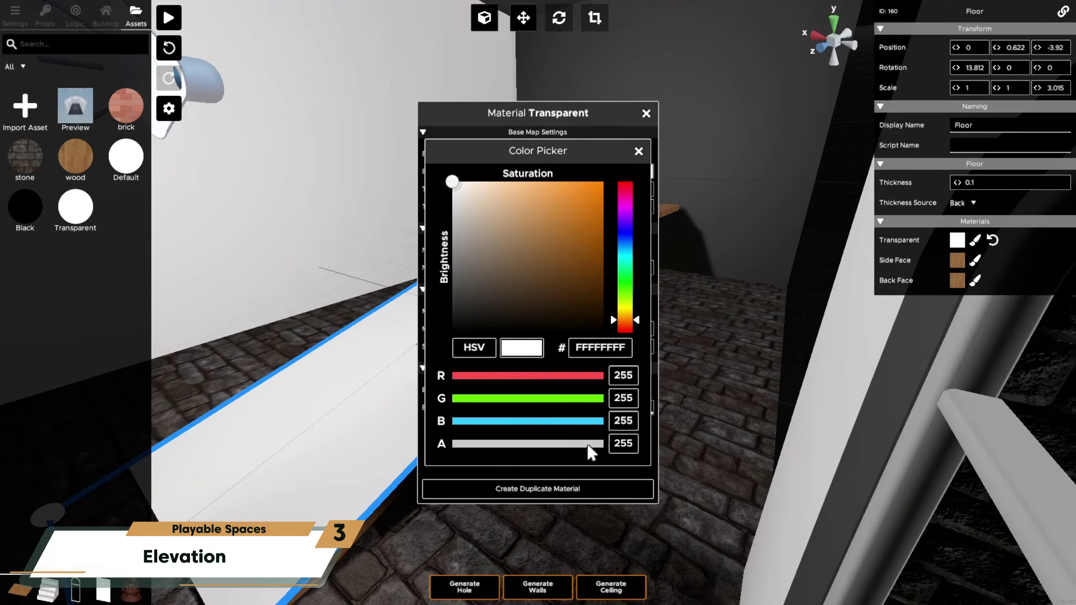
click(639, 151)
Step: Playtest walking through the room toward the transparent ramp and raised platform
key(s)
key(a)
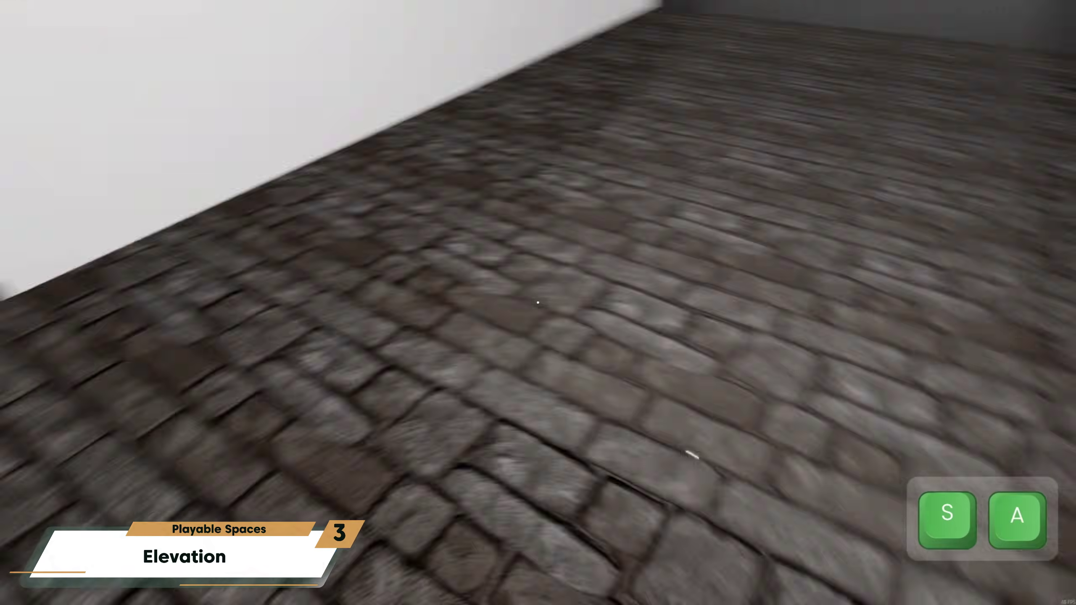
key(w)
key(shift)
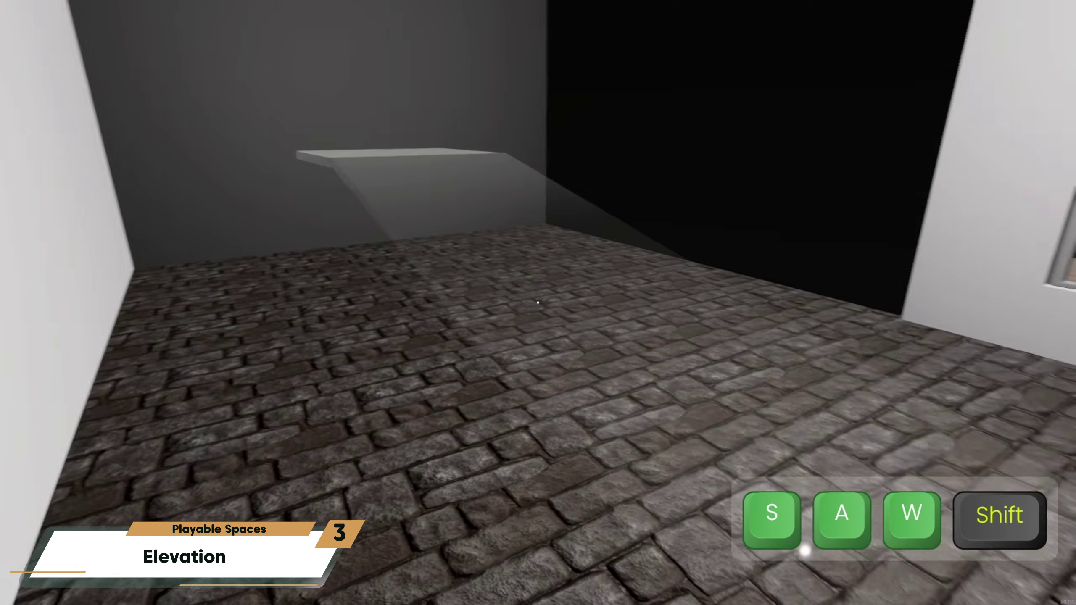
key(d)
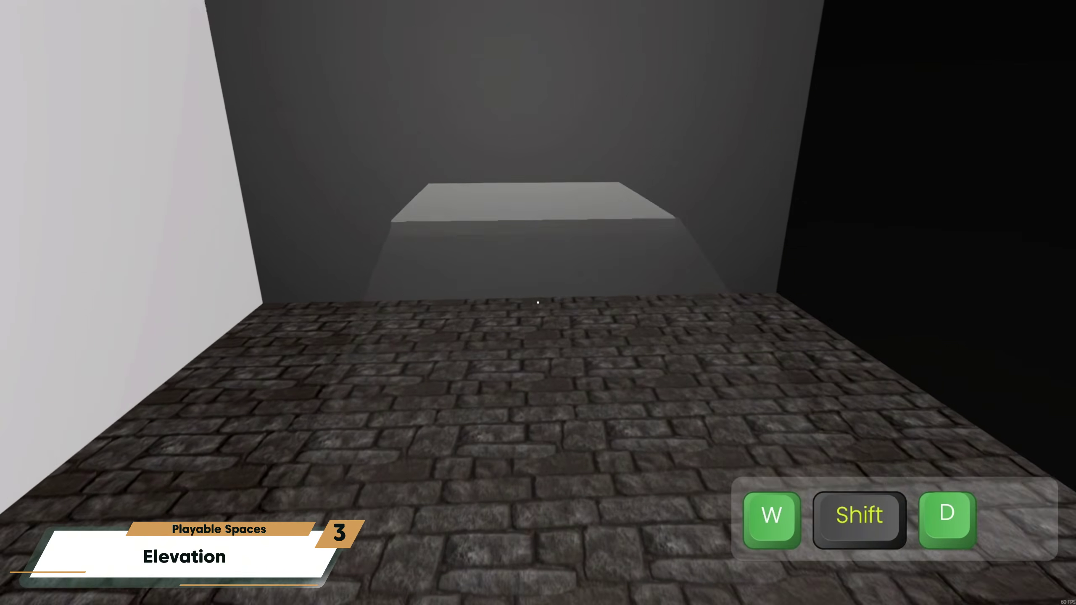
key(a)
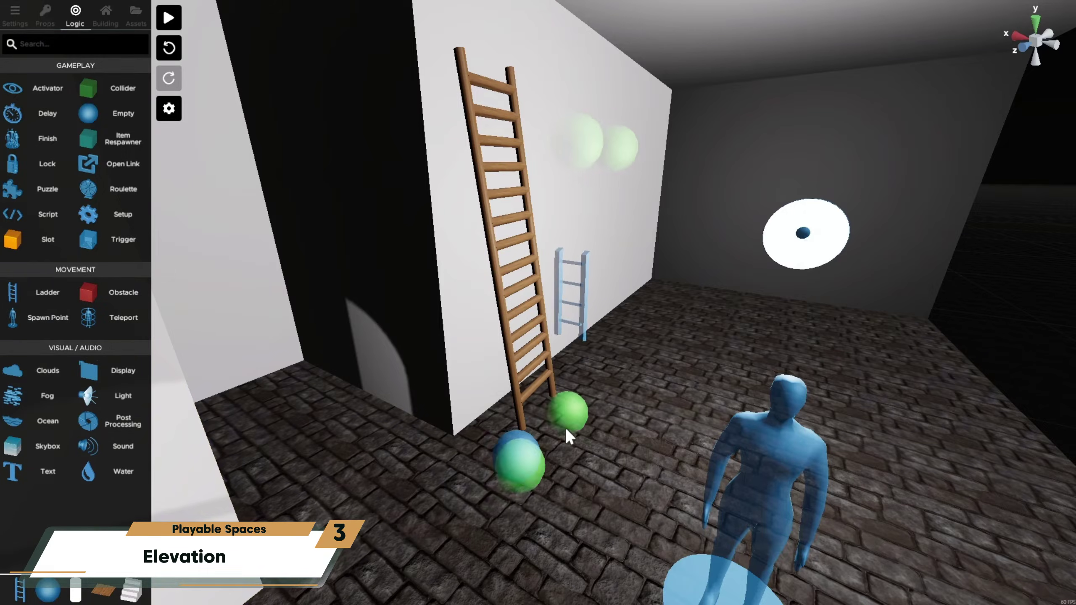
Step: Set up the Ladder logic object beside the wooden ladder and raise its Top Point vertically
click(566, 413)
key(t)
key(w)
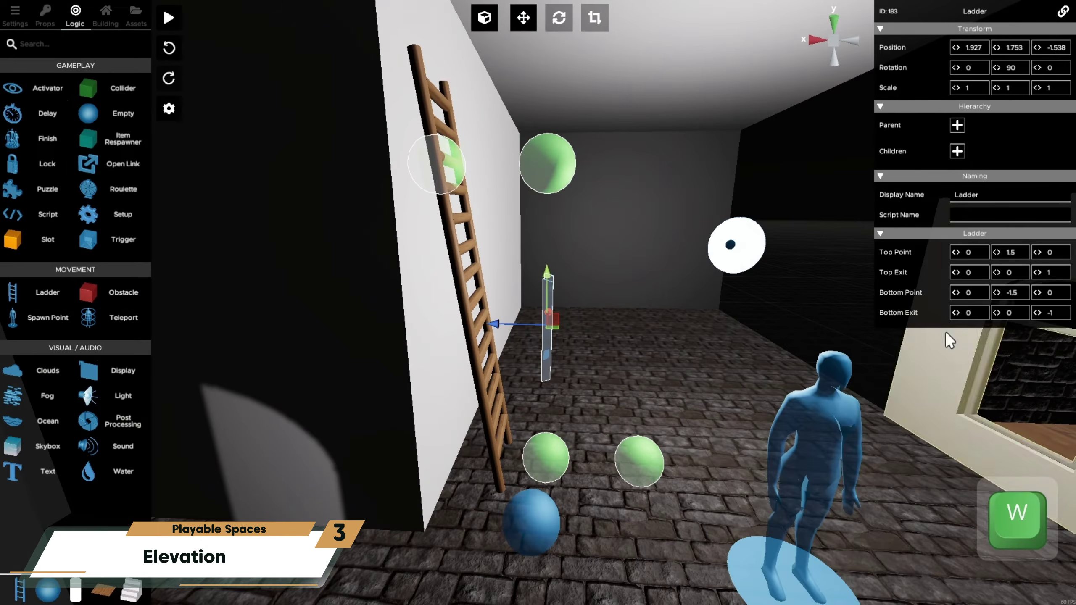
drag(997, 253, 1025, 254)
Step: Playtest approaching the wooden ladder and climbing it to the top of the wall
key(s)
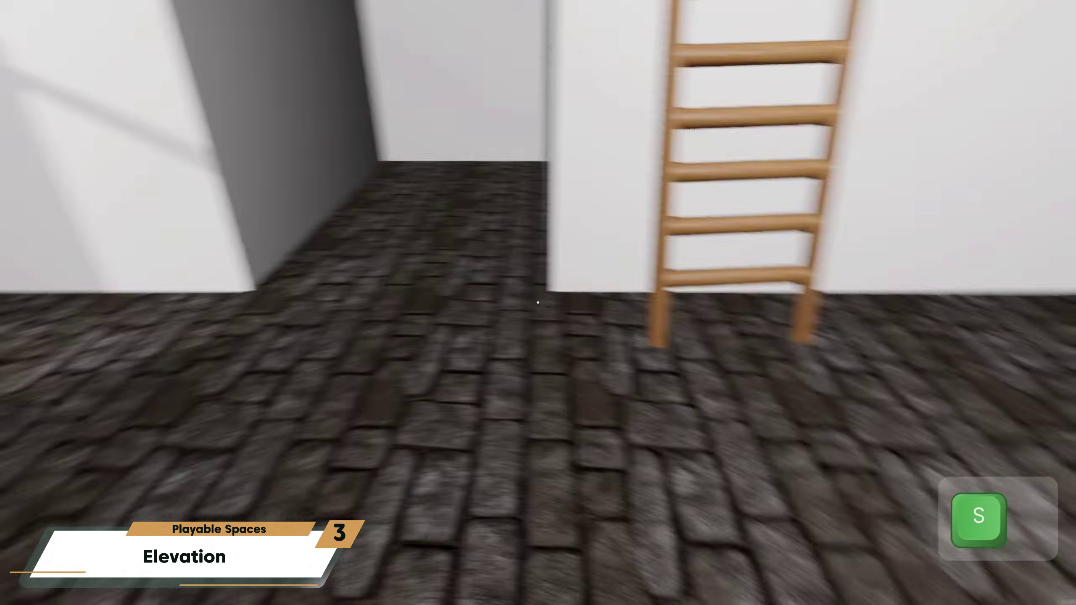
key(a)
key(w)
key(shift)
key(d)
key(s)
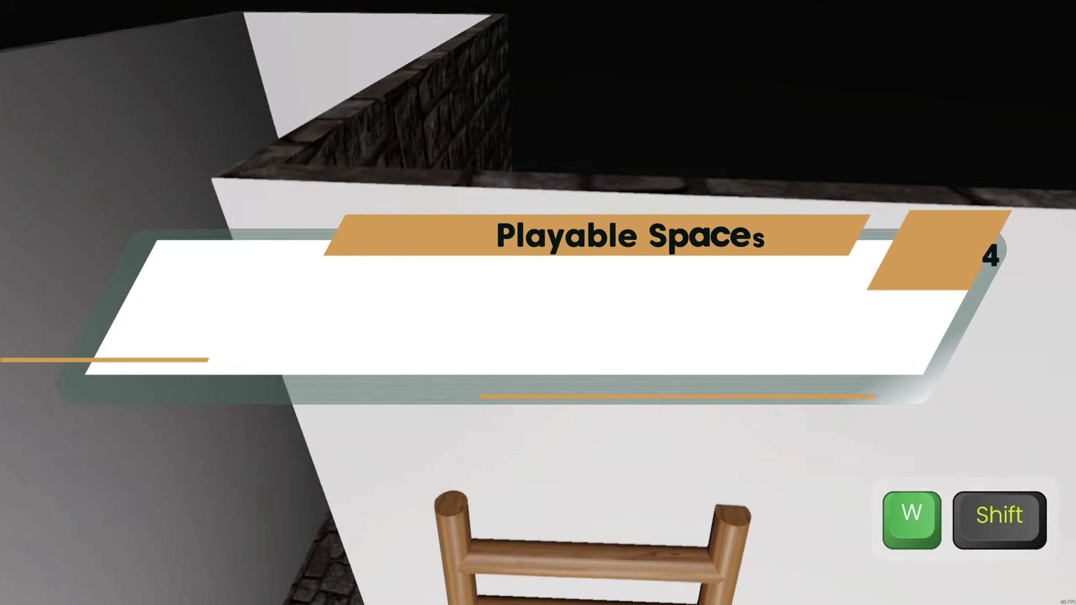
Step: Place a stone floor panel on the ground outside the room, against the dark stone wall
key(a)
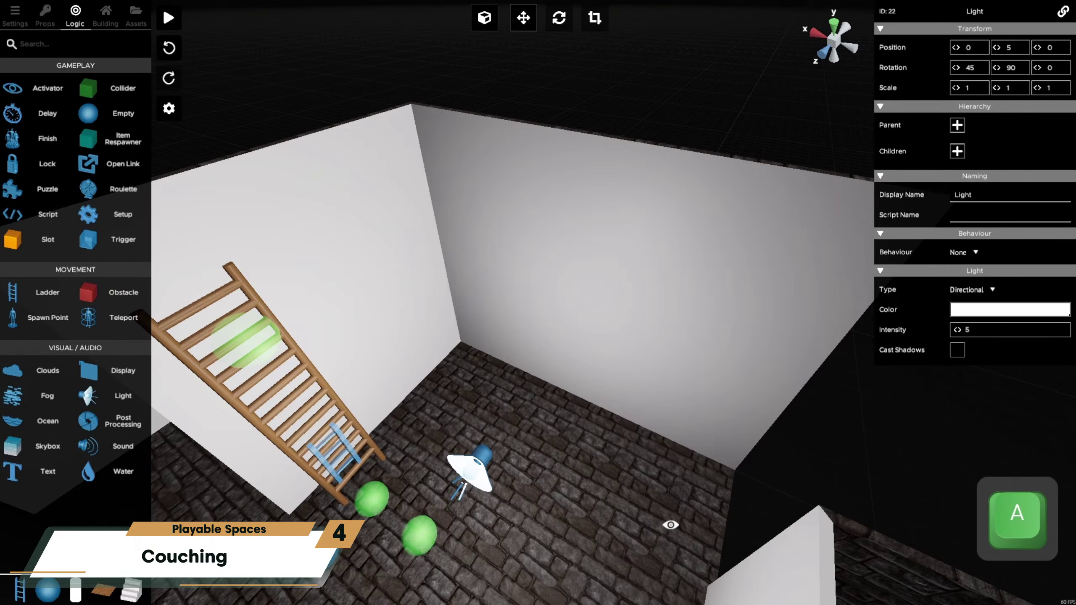
key(d)
right_drag(670, 525, 311, 222)
key(s)
key(a)
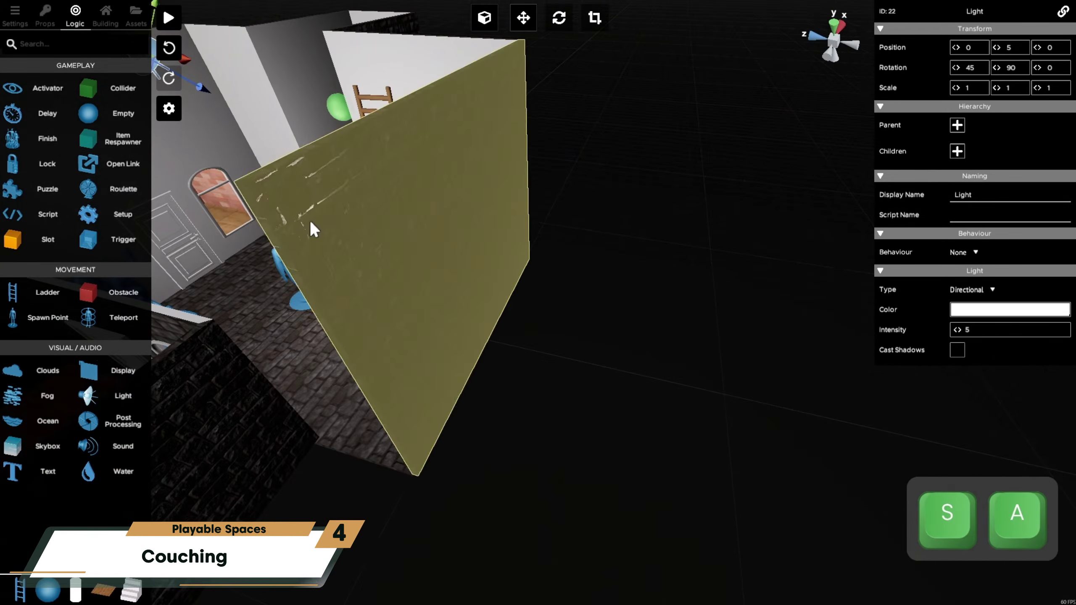
click(105, 16)
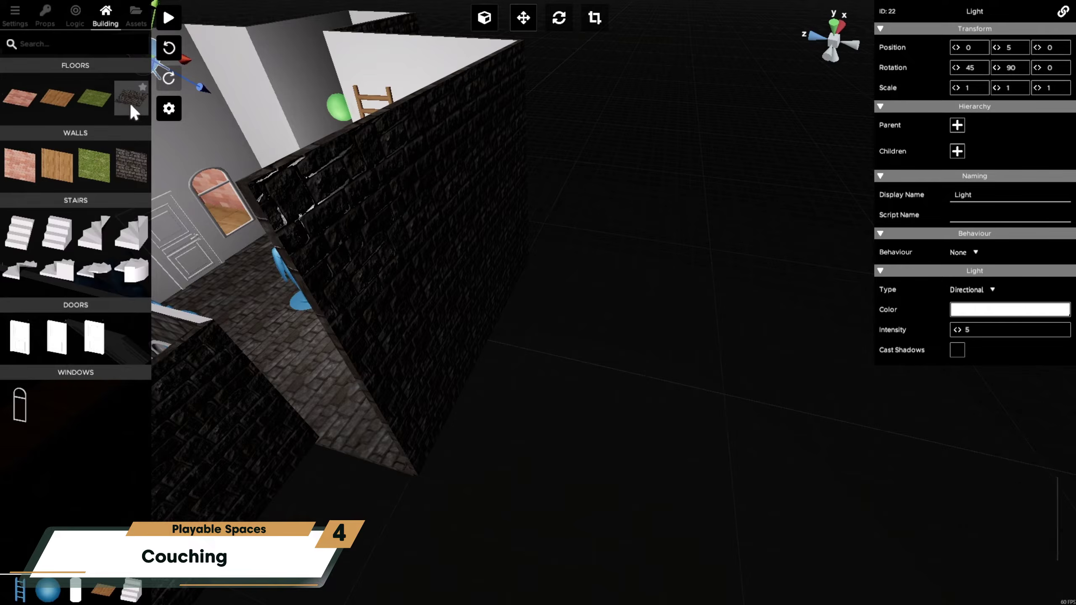
drag(131, 99, 541, 345)
click(538, 338)
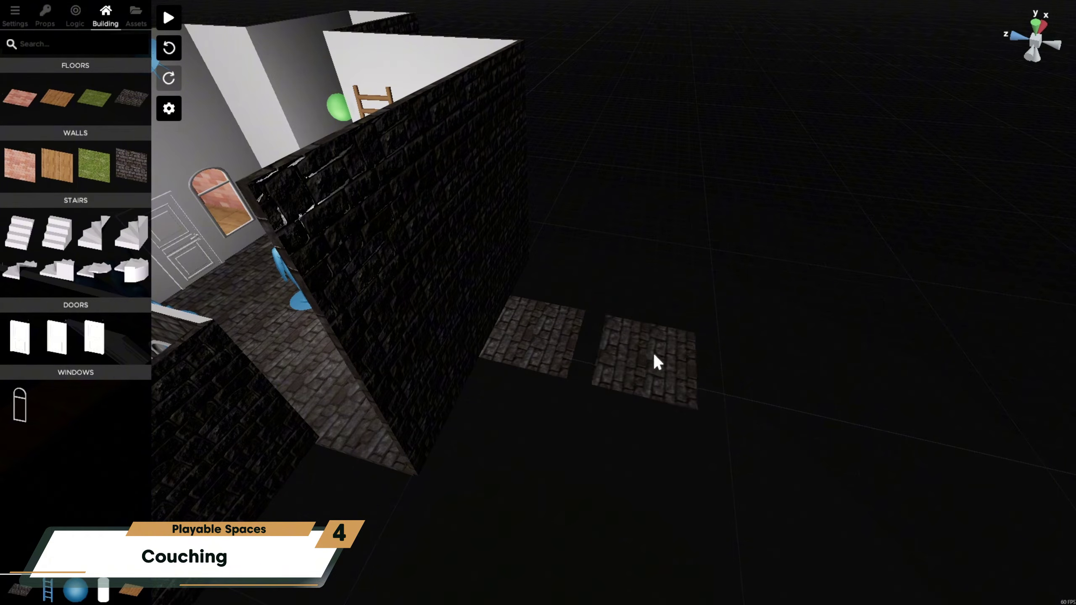
Step: Stop placing panels and generate walls around the new stone floor outside the room
right_click(526, 410)
key(a)
mouse_move(525, 409)
right_down()
mouse_move(600, 395)
mouse_move(529, 401)
right_up()
key(d)
key(w)
click(529, 401)
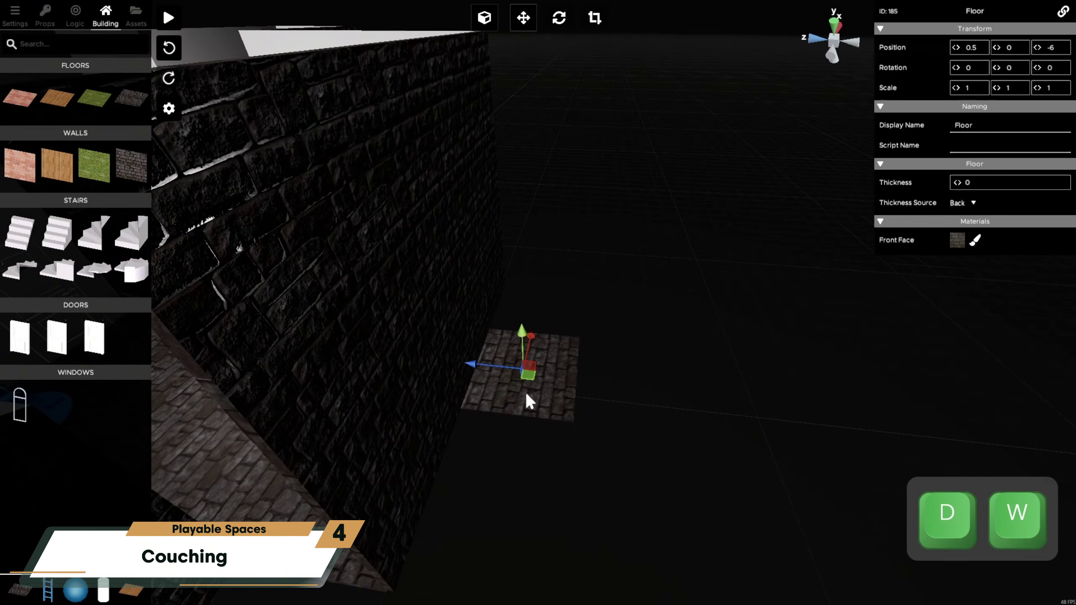
click(533, 590)
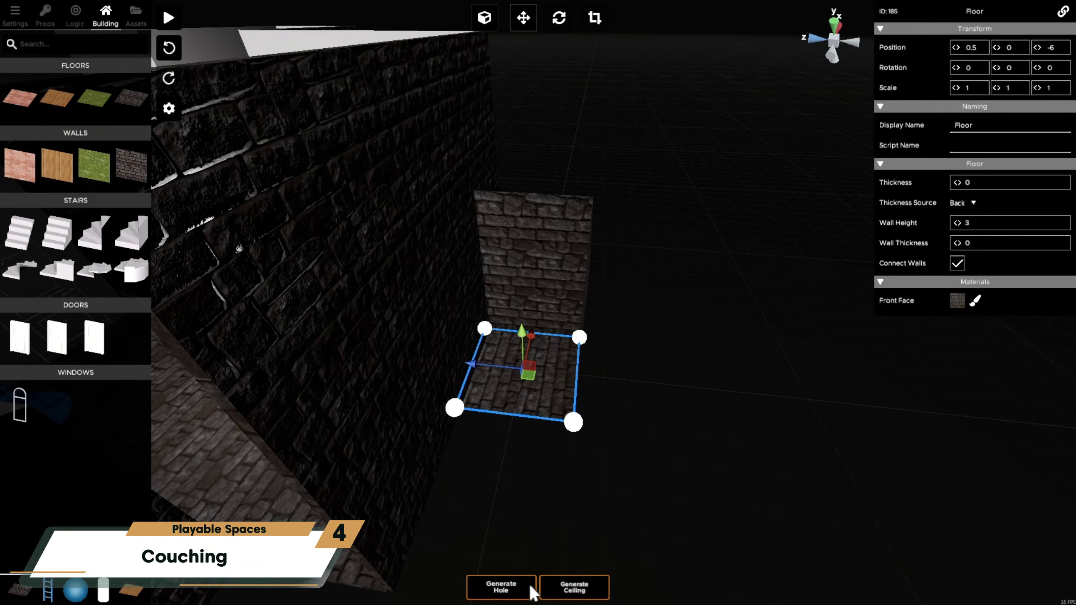
Step: Generate a ceiling for the small stone floor and set its wall height to 1
right_drag(582, 570, 637, 512)
key(a)
key(d)
key(s)
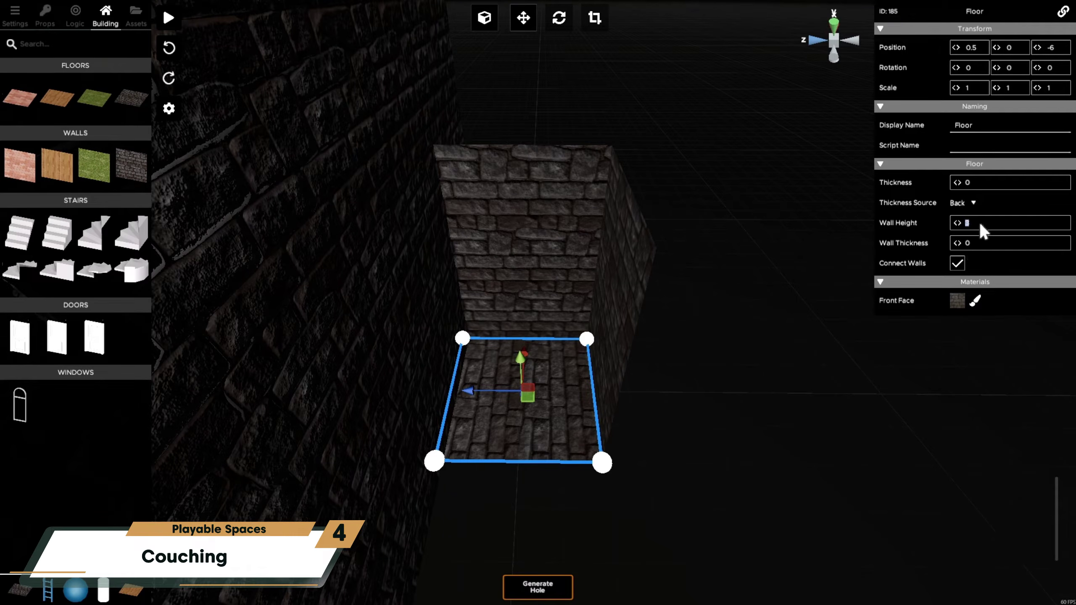
text(1)
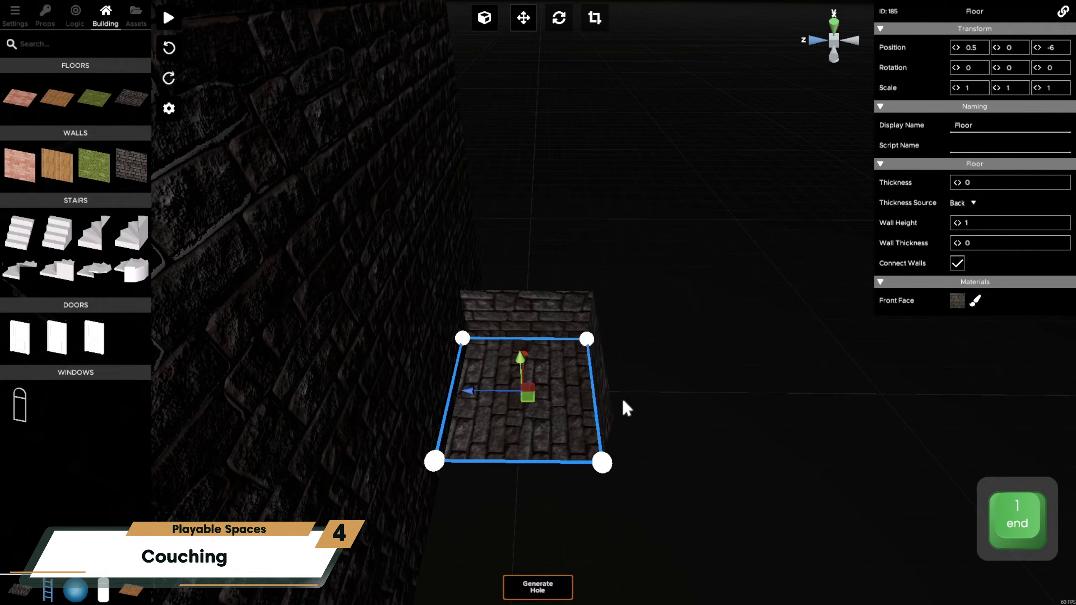
Step: Set the nav-mesh display to Both
click(170, 110)
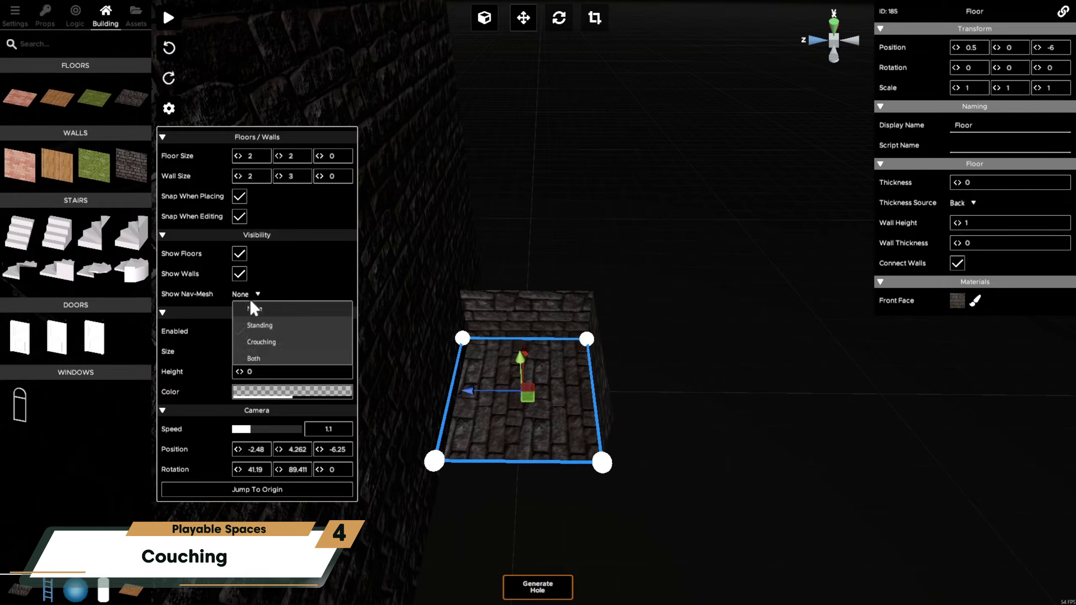
click(257, 359)
click(550, 527)
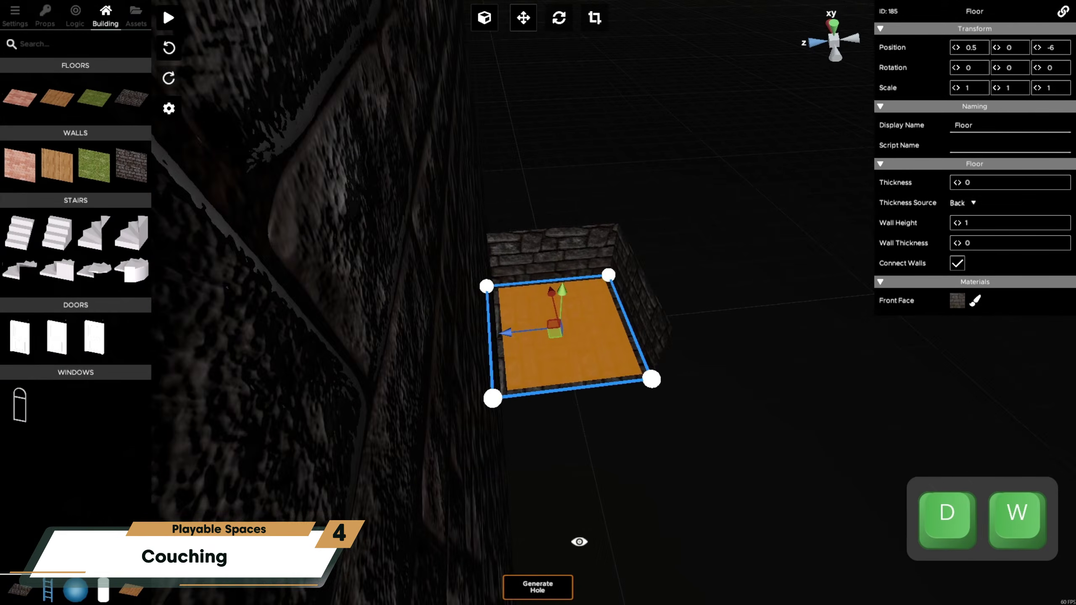
Step: Stretch the small stone floor away from the room and narrow it into a long corridor
key(d)
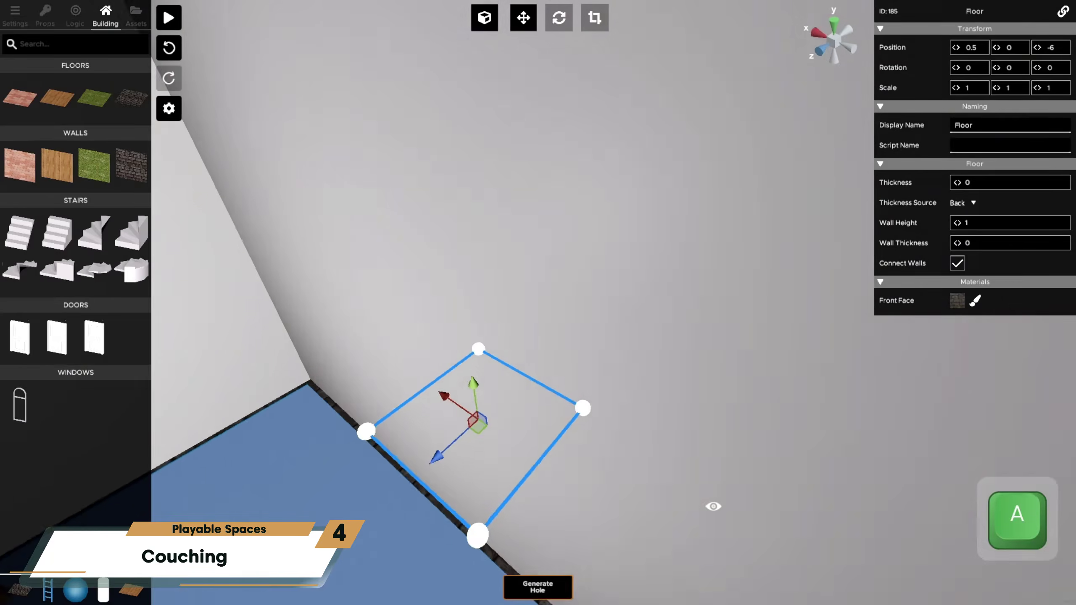
key(a)
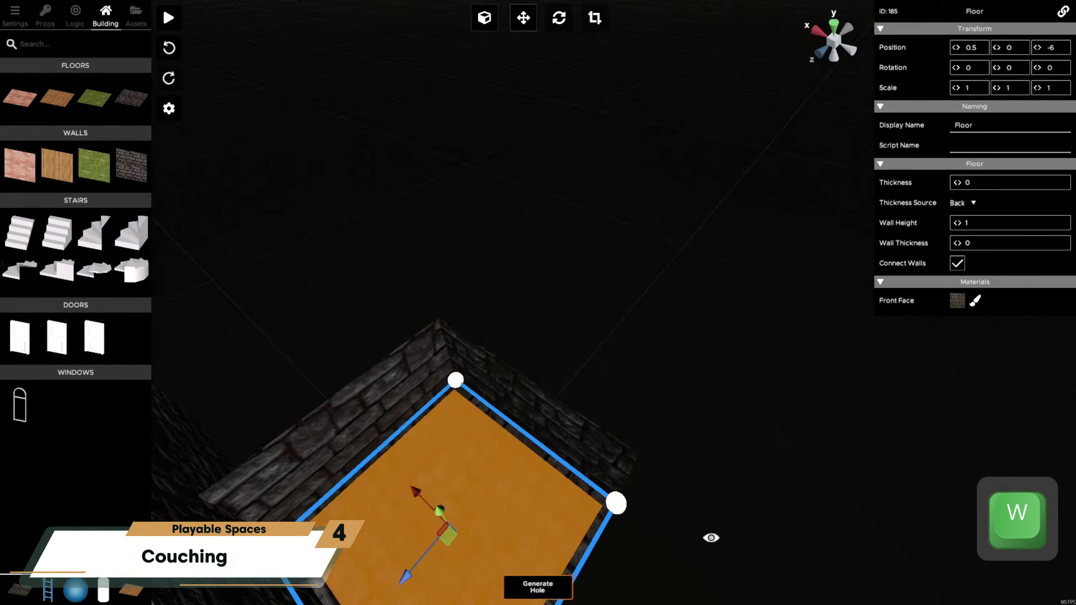
key(s)
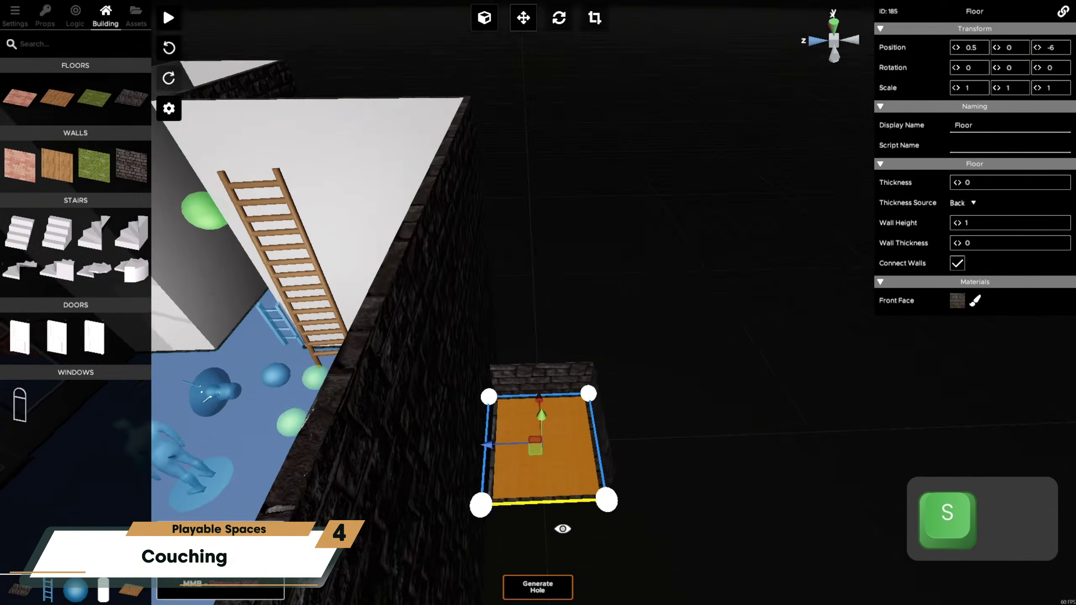
key(d)
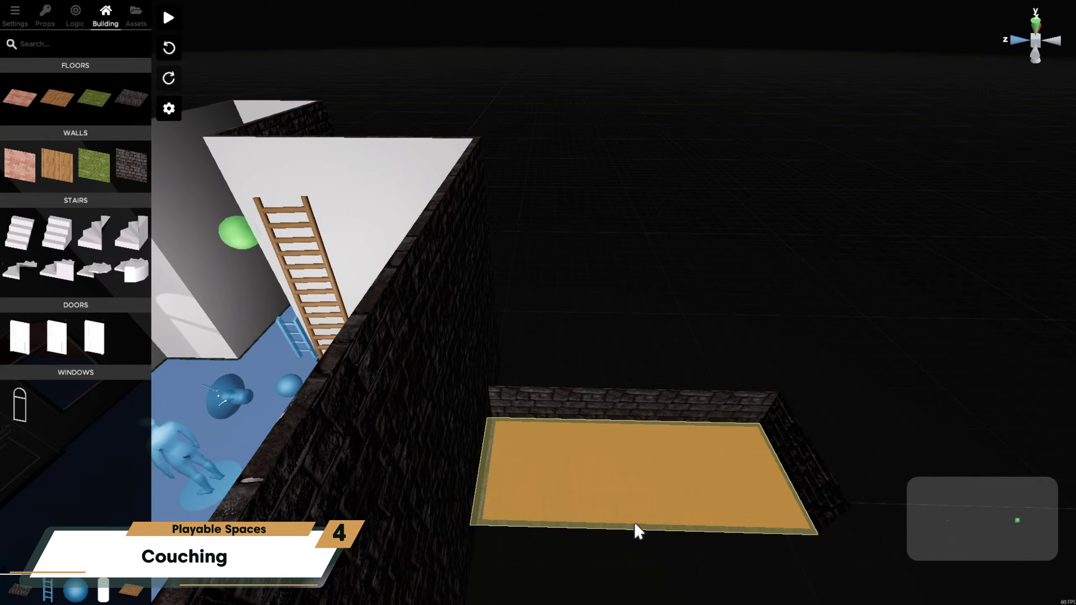
click(633, 515)
drag(628, 528, 602, 465)
Step: Delete the corridor's short end wall that sits against the room's outer wall
key(d)
right_drag(602, 465, 449, 349)
click(449, 349)
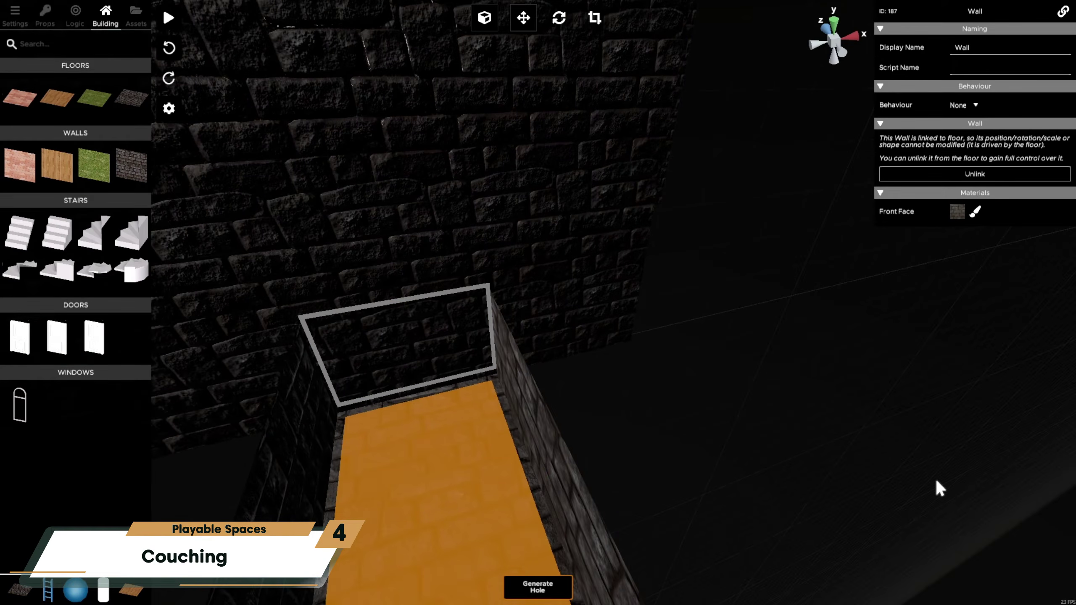
key(Delete)
Step: Cut a hole in the room's wall and reshape it into a low floor-level opening matching the corridor's width
key(a)
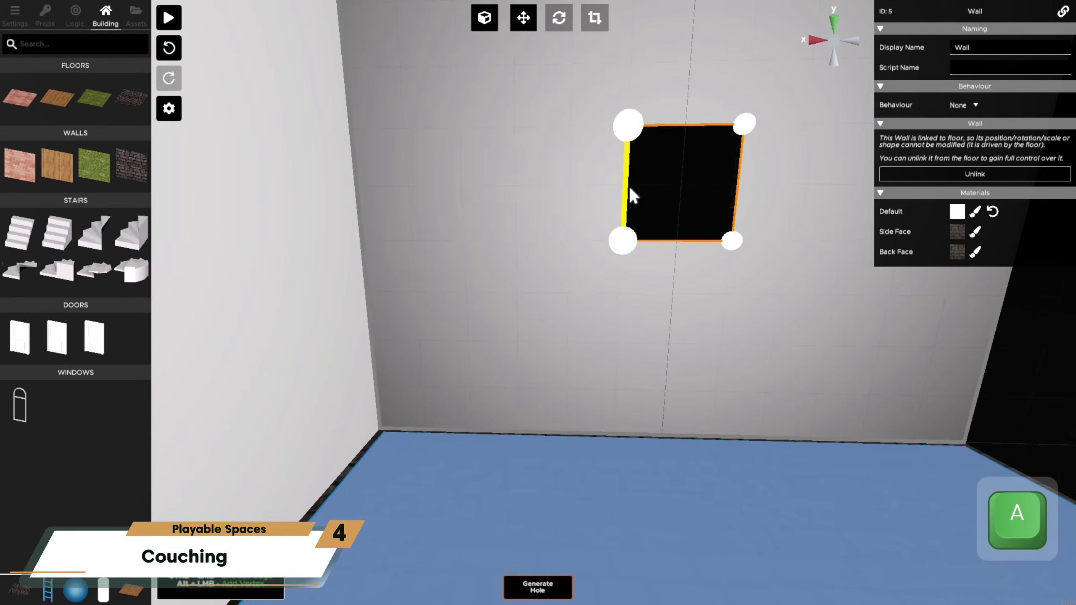
key(a)
drag(737, 183, 569, 176)
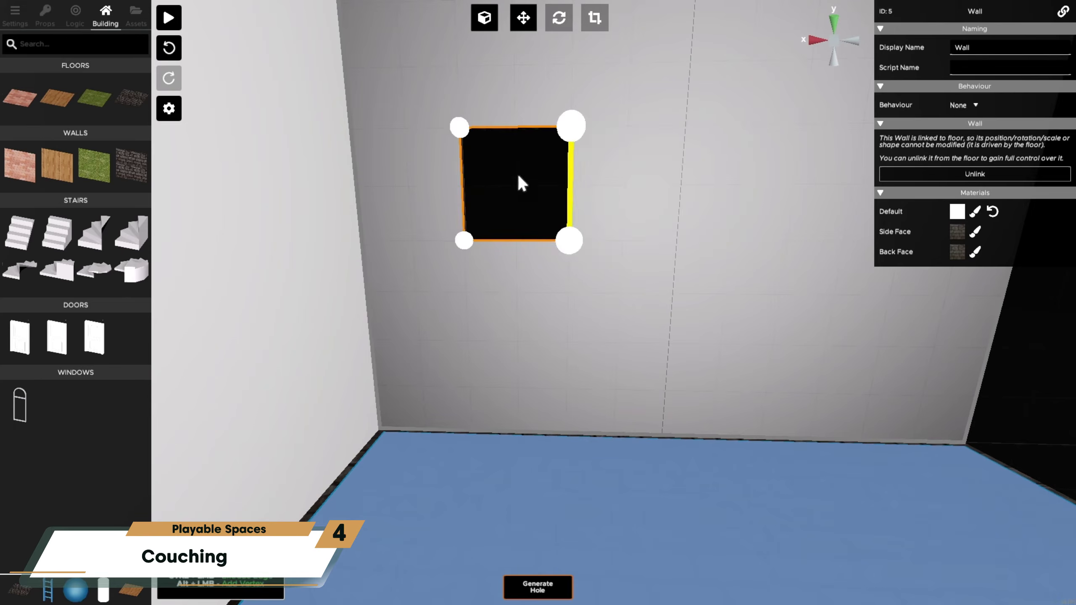
drag(515, 240, 512, 440)
drag(567, 363, 669, 358)
drag(474, 357, 520, 356)
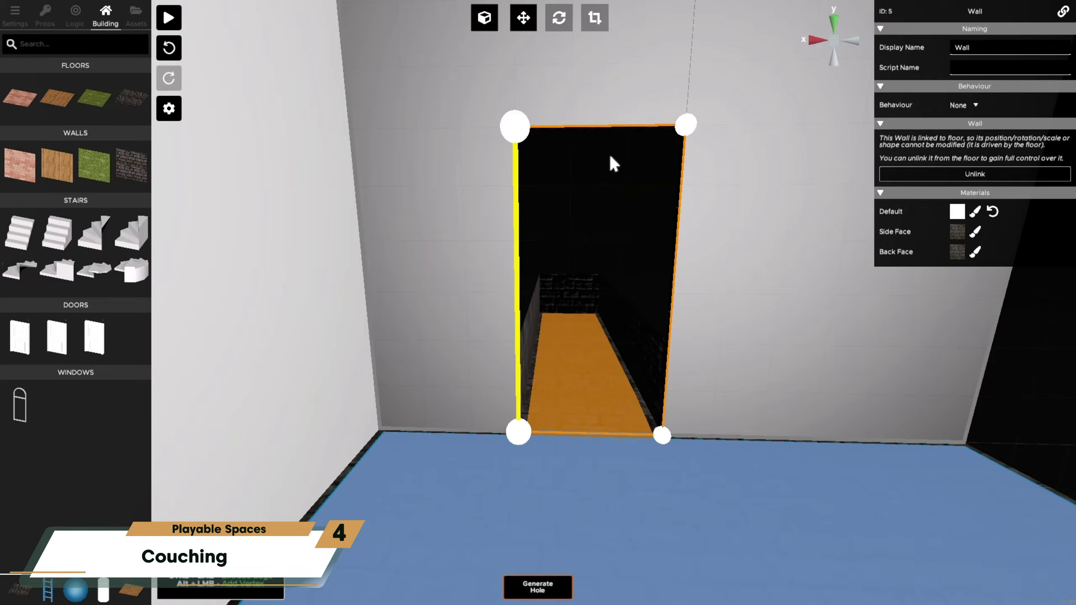
drag(609, 127, 605, 331)
Step: Start a playtest and walk up to the low opening in the wall
key(d)
right_drag(604, 329, 309, 509)
key(a)
click(169, 19)
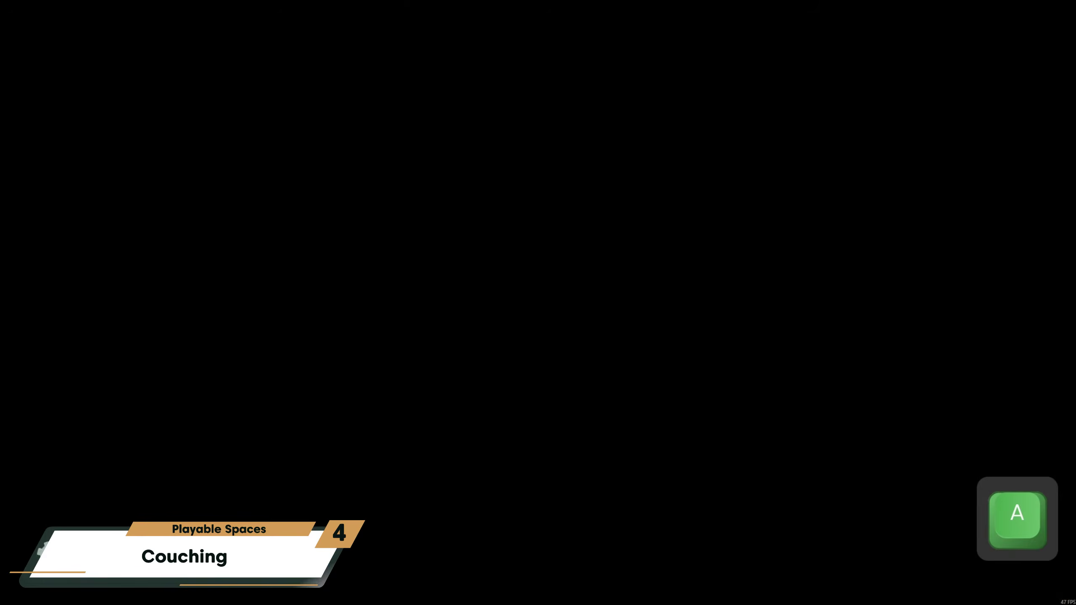
key(w)
key(shift)
key(a)
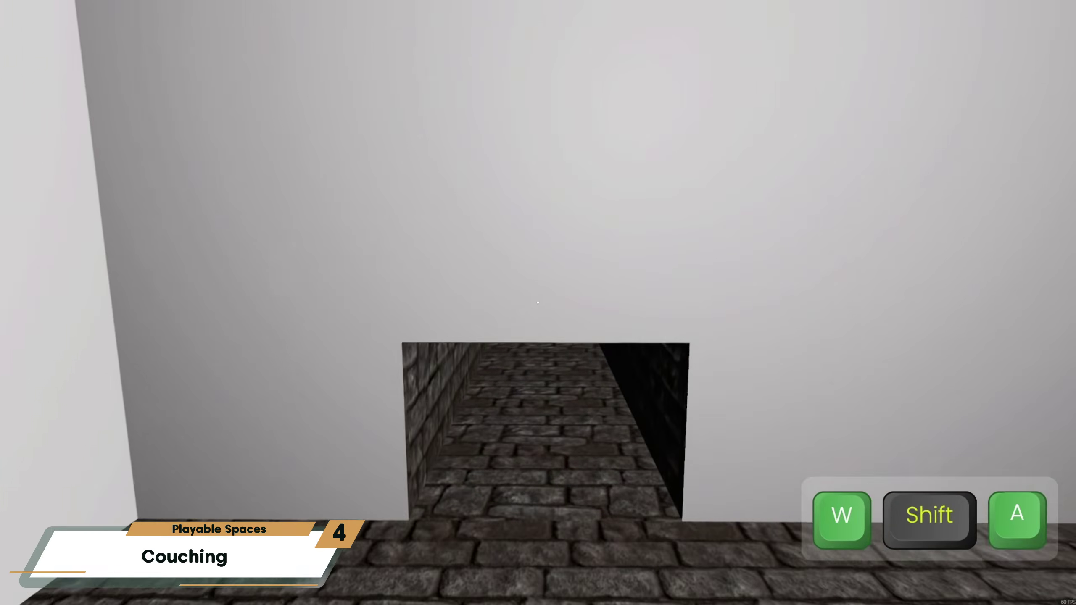
Step: Crouch through the low opening into the corridor, return to the room and end the playtest
key(ctrl)
key(w)
key(shift)
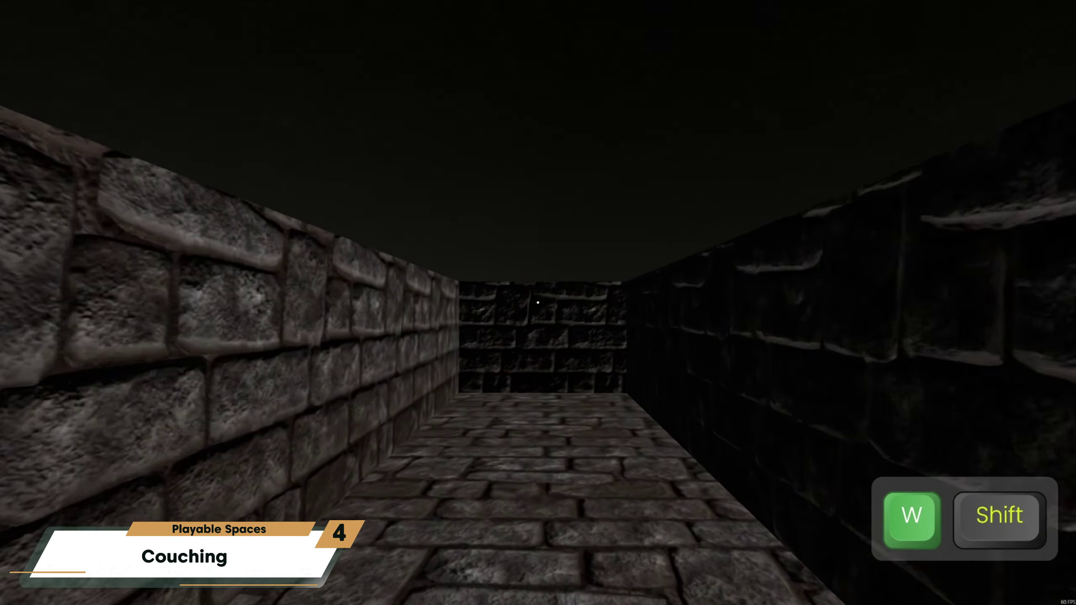
key(d)
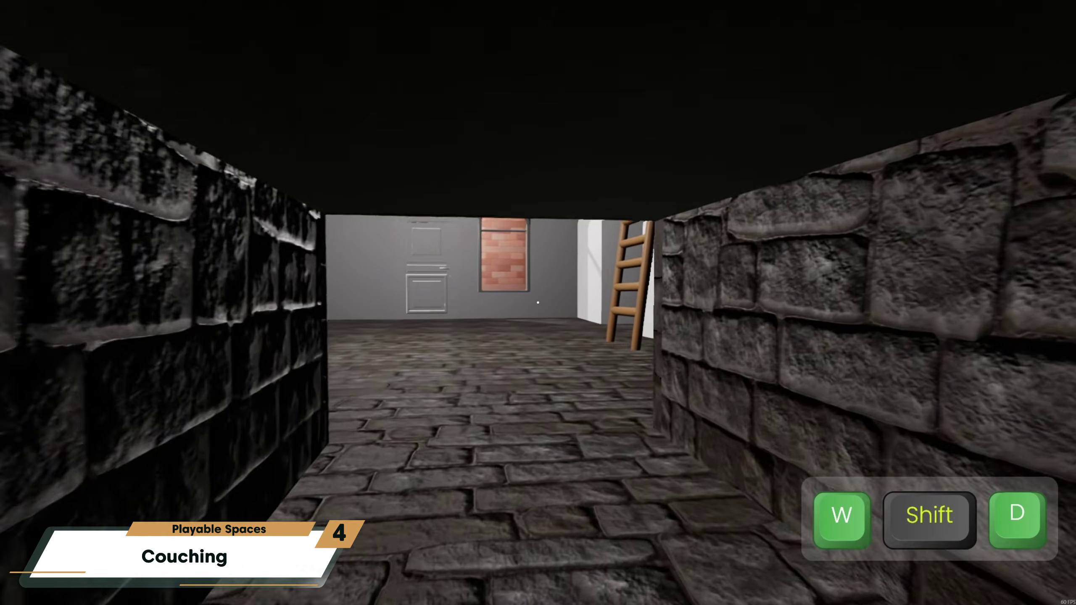
key(a)
key(s)
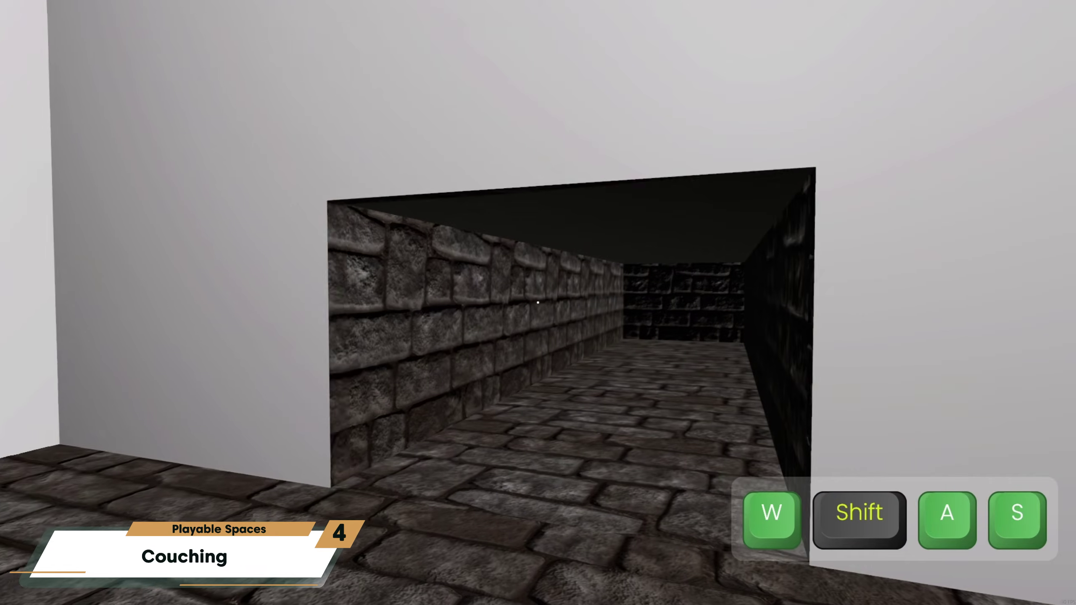
key(Escape)
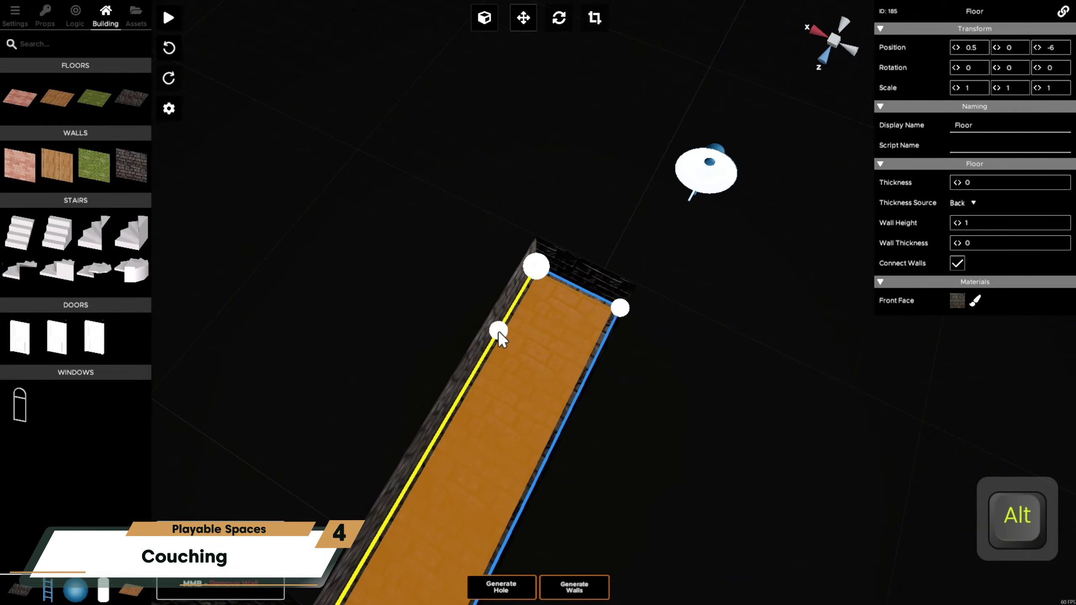
Step: Add a vertex to the corridor's side edge near its far end and extrude that end segment into an L-shaped branch
alt+drag(498, 331, 473, 307)
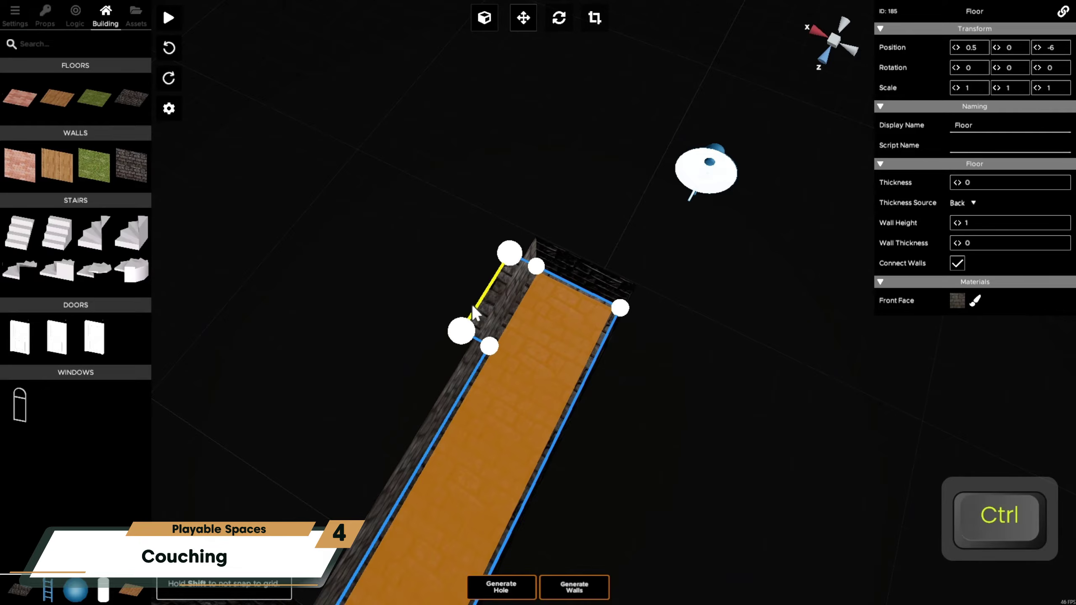
ctrl+drag(386, 266, 354, 239)
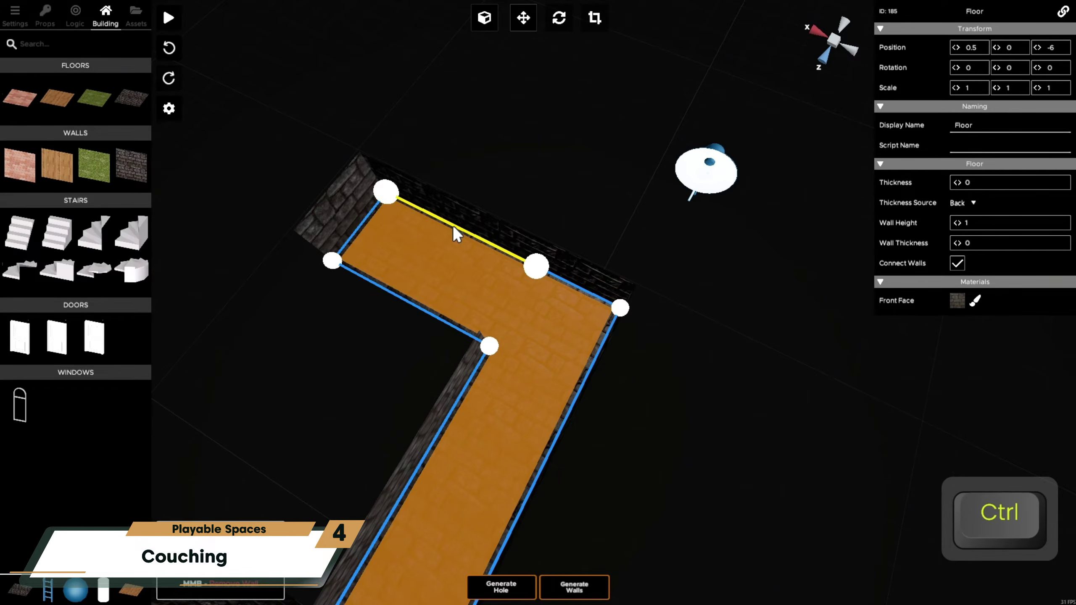
Step: Extrude the L-shaped branch's far edge outward and then sideways, so the corridor floor turns back on itself in a U shape
alt+drag(449, 221, 562, 286)
alt+click(560, 221)
ctrl+drag(596, 233, 566, 283)
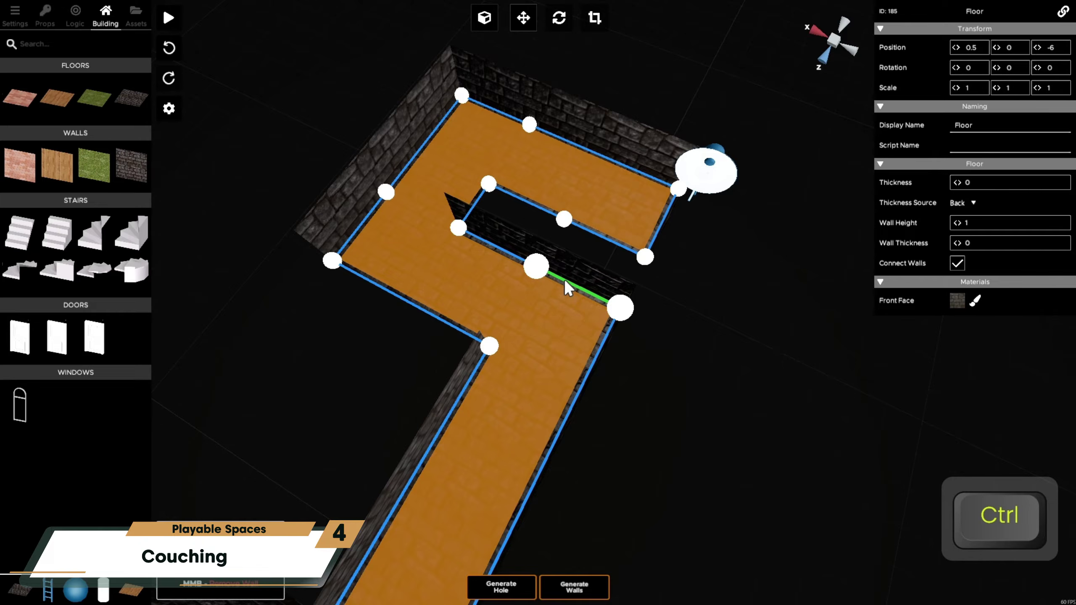
Step: Remove the inner vertices around the gap between the two floor arms to merge them into one rectangular area
key(w)
right_drag(509, 404, 620, 319)
key(a)
key(d)
key(s)
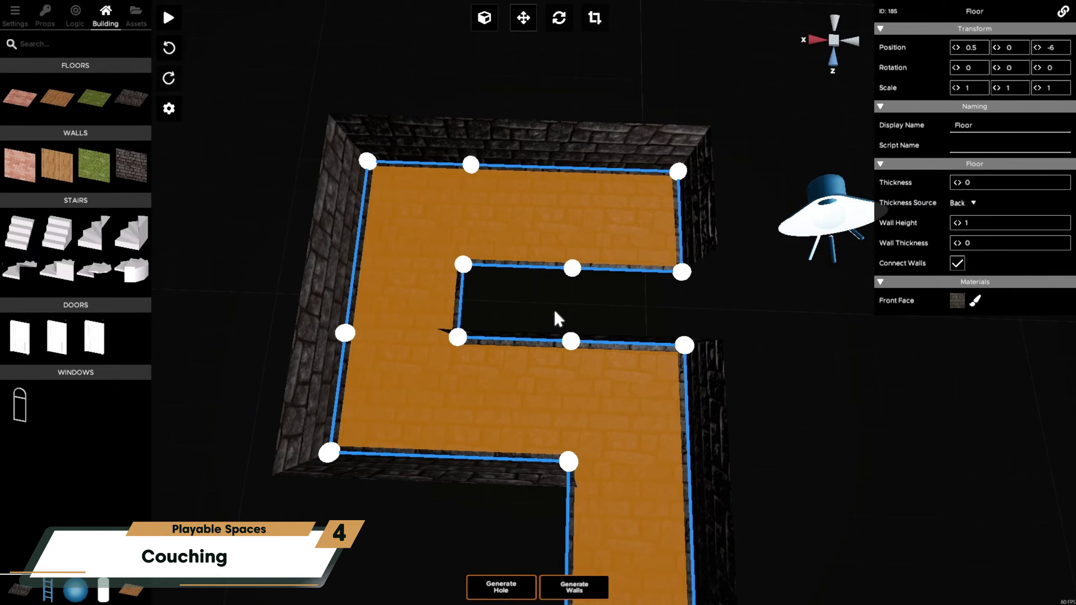
click(475, 313)
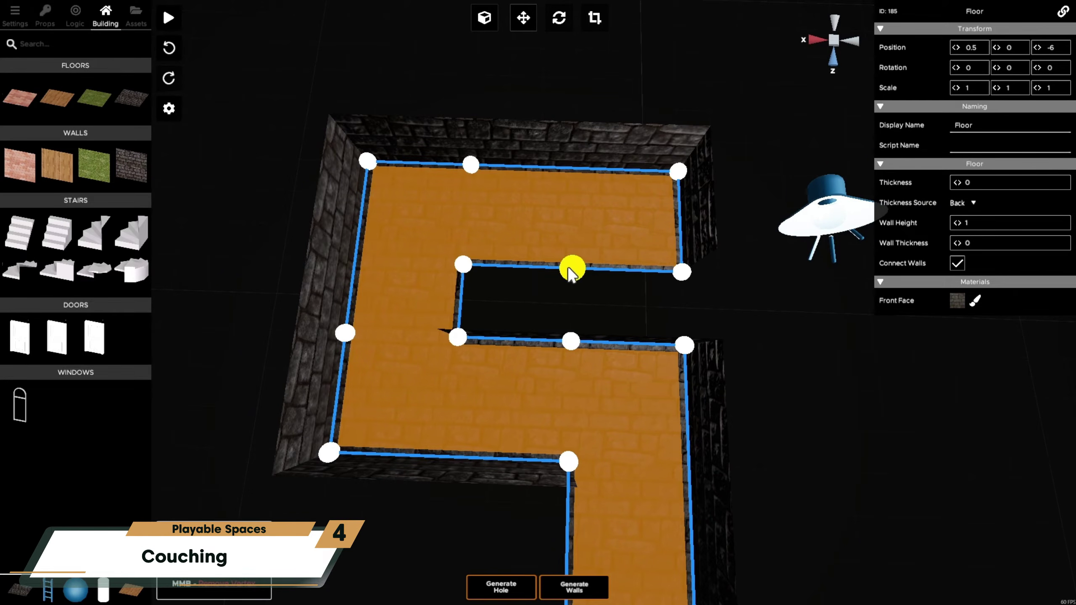
alt+click(463, 264)
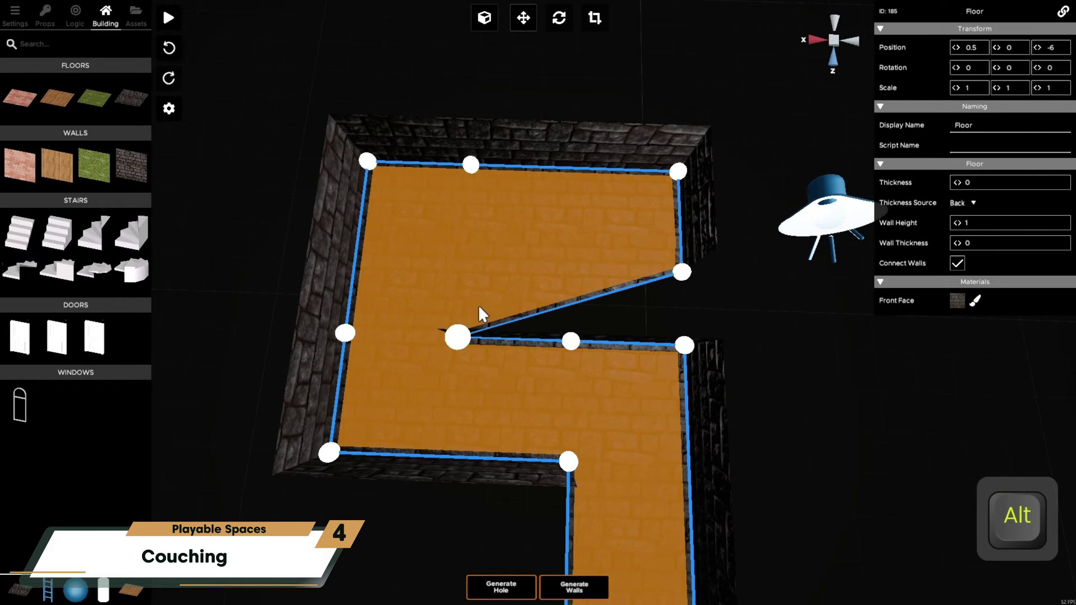
alt+click(464, 332)
alt+click(572, 342)
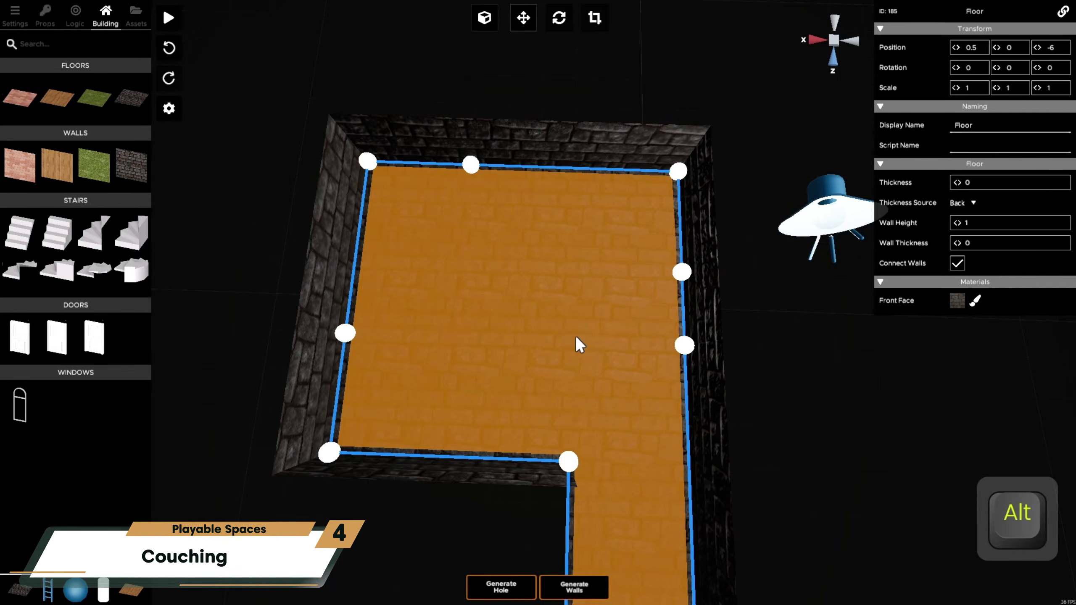
Step: Cut a hole in the widened end of the corridor floor and pull its edges toward the middle of the area
click(495, 588)
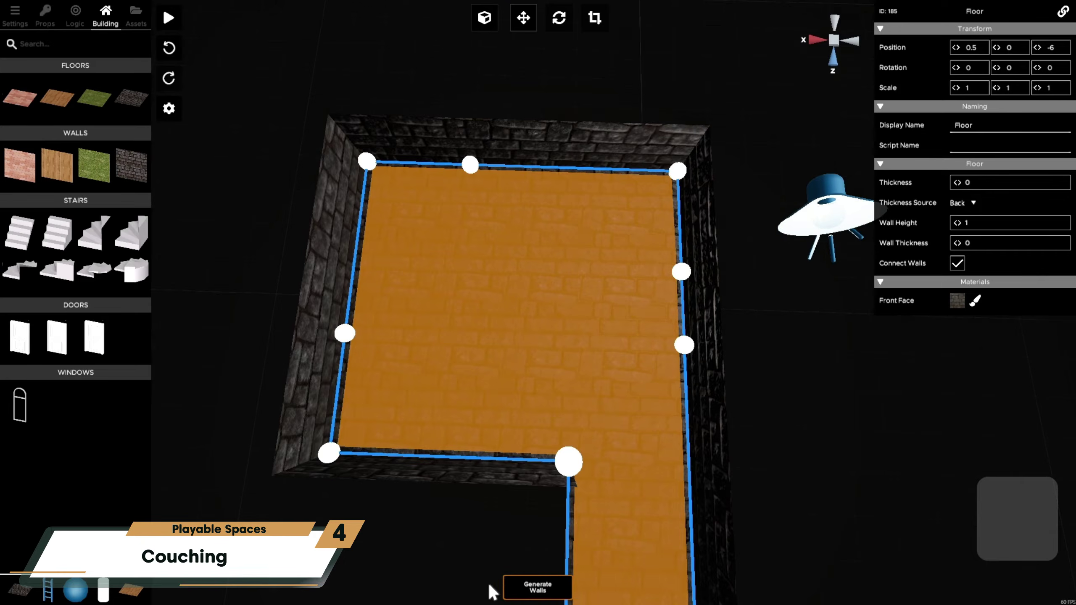
right_drag(493, 587, 509, 255)
key(d)
drag(510, 255, 512, 477)
drag(532, 278, 584, 288)
drag(493, 299, 556, 370)
drag(559, 218, 593, 417)
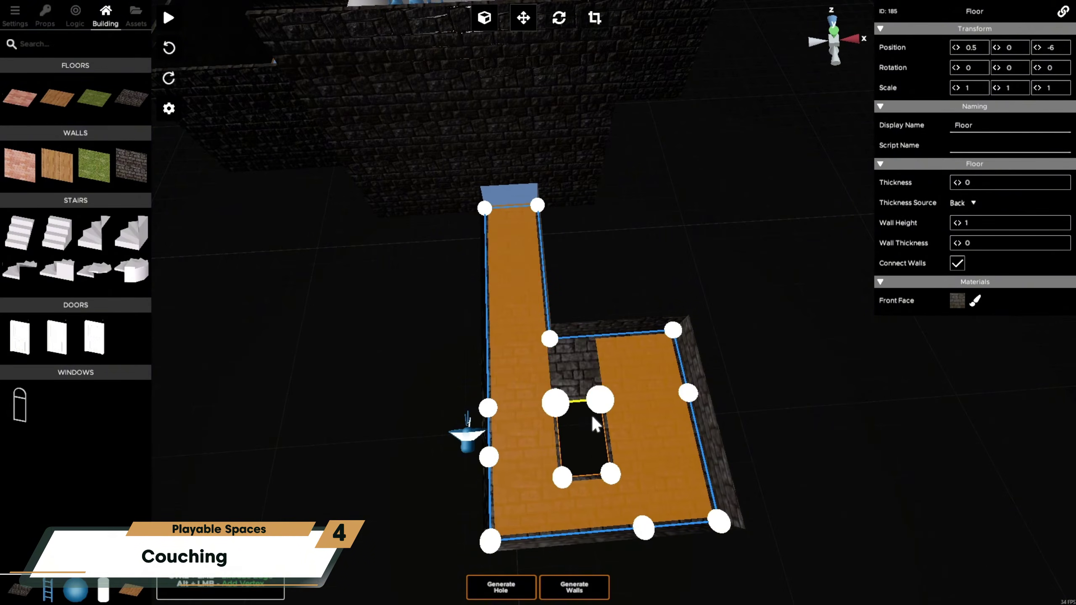
Step: Adjust the floor hole's two long sides so it forms a narrower rectangle in the middle of the widened area
key(d)
right_drag(576, 419, 593, 288)
key(s)
key(a)
drag(515, 273, 546, 274)
drag(646, 275, 612, 280)
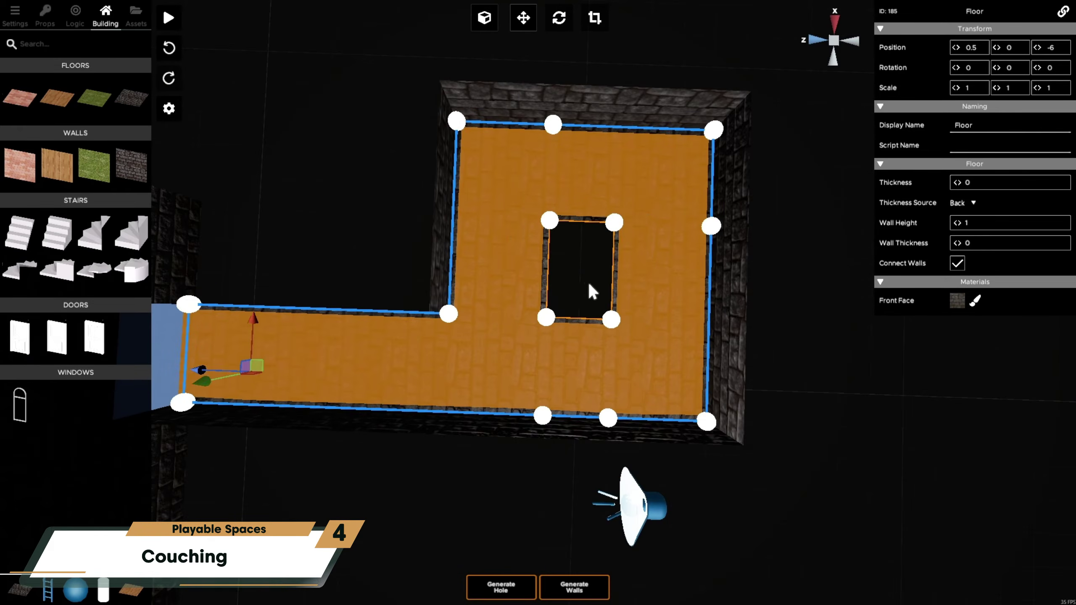
Step: Delete the linked wall that closes off the corridor's end at the room's low opening
right_drag(588, 291, 572, 587)
key(d)
key(w)
key(d)
click(503, 337)
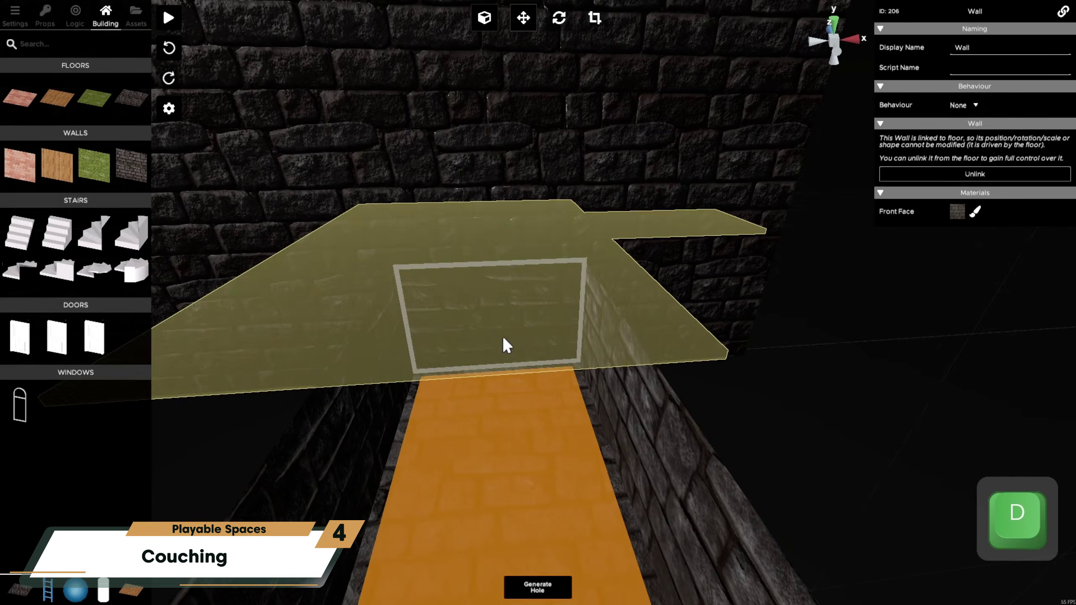
key(Delete)
Step: Playtest crouching from the room through the low opening and along the corridor up to the floor hole
click(170, 19)
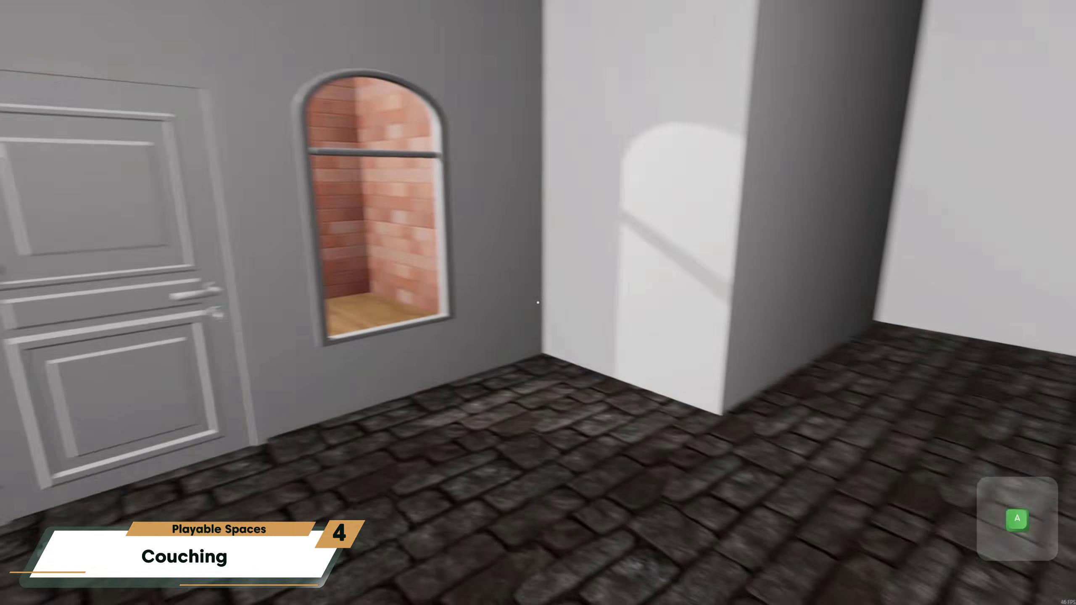
key(a)
key(w)
key(shift)
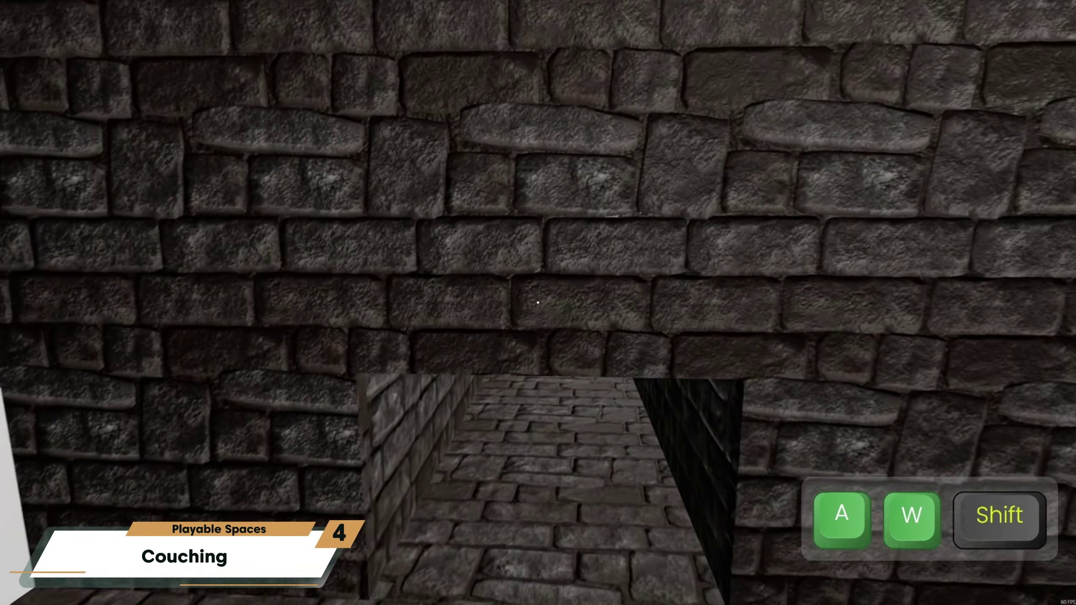
key(ctrl)
key(w)
key(shift)
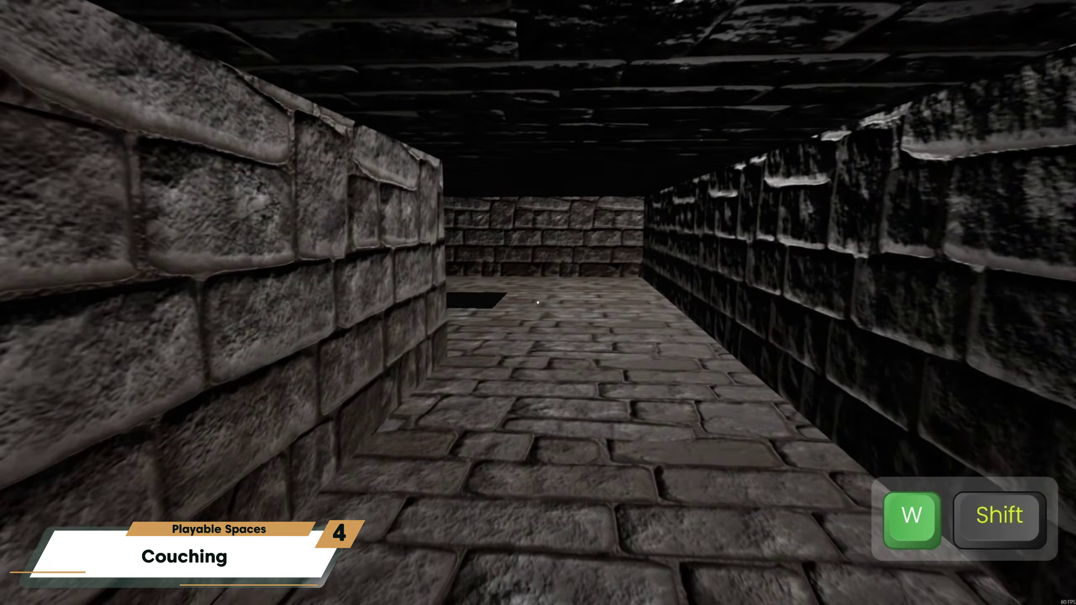
key(d)
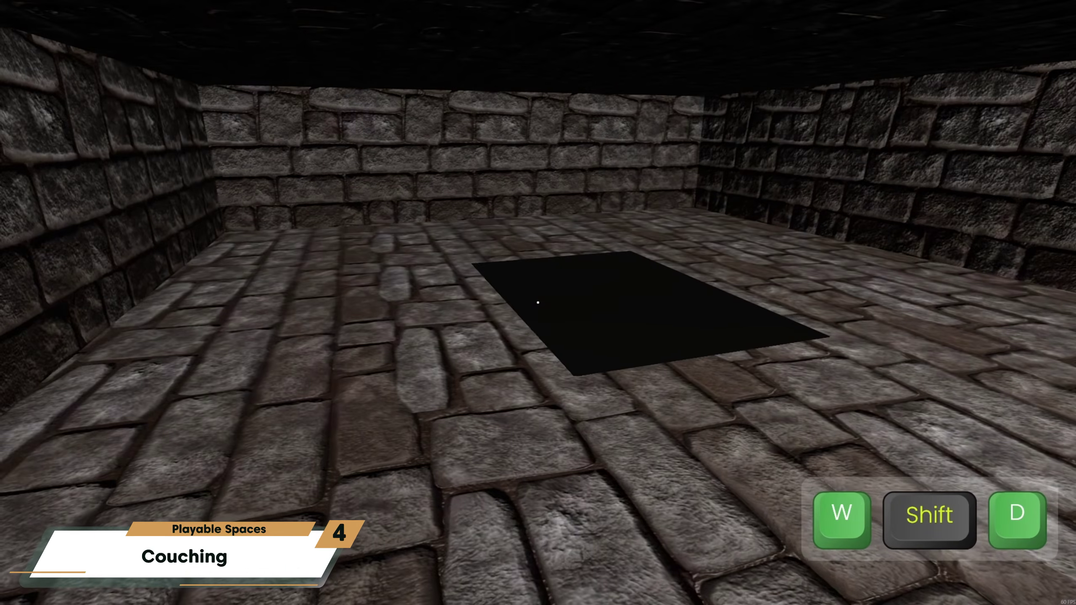
key(a)
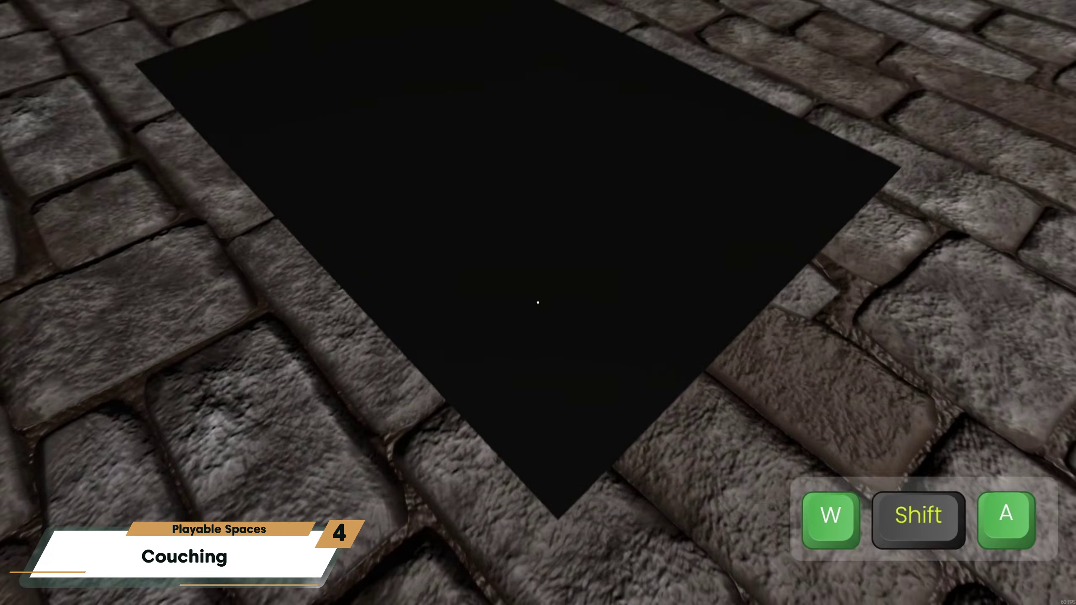
key(s)
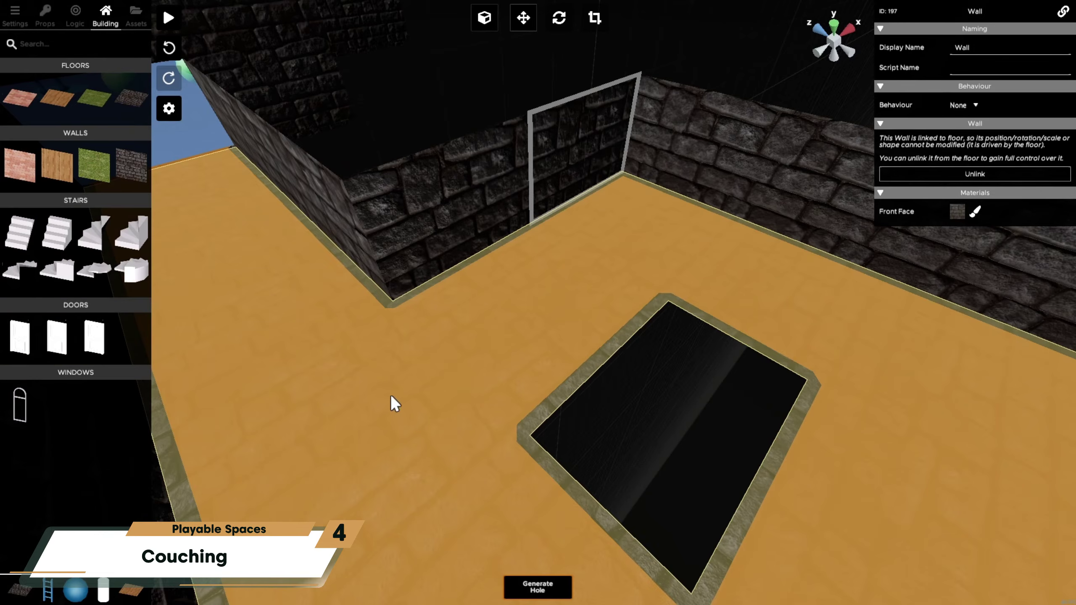
right_drag(518, 429, 549, 347)
key(a)
key(w)
click(535, 246)
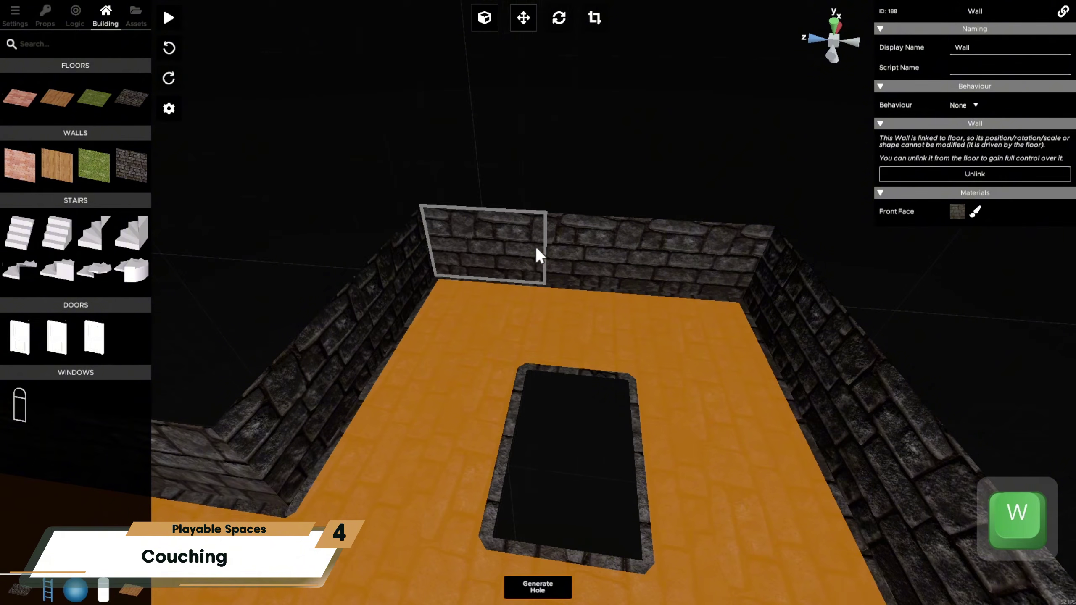
click(410, 282)
right_drag(413, 289, 479, 392)
key(d)
key(w)
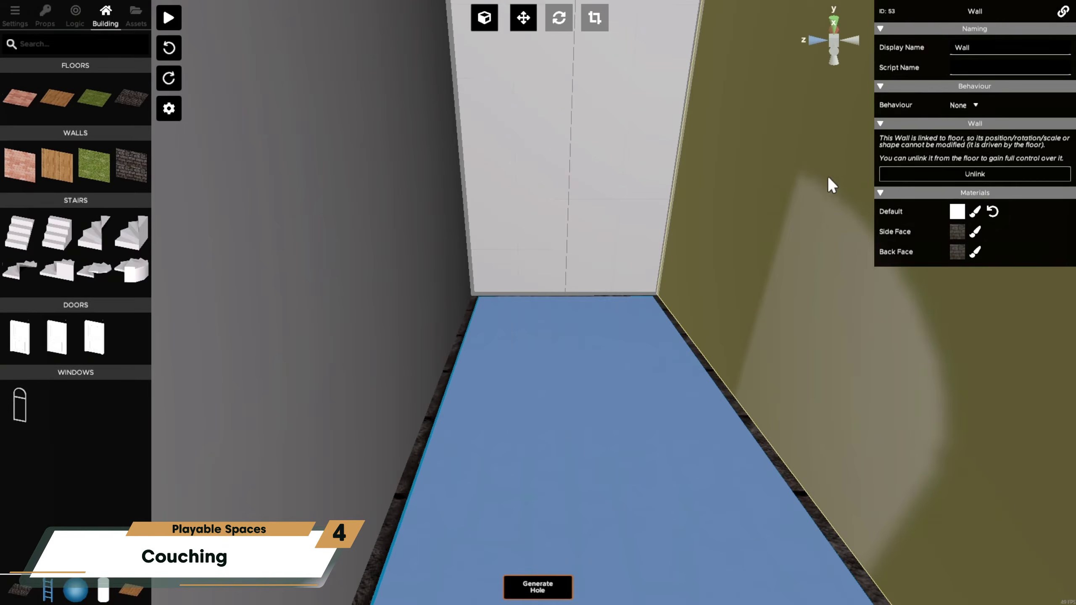
Step: Unlink the narrow hallway's end wall and raise its bottom edge, and extend the hallway floor out past it
click(930, 174)
drag(529, 289, 533, 177)
click(570, 316)
drag(556, 293, 515, 193)
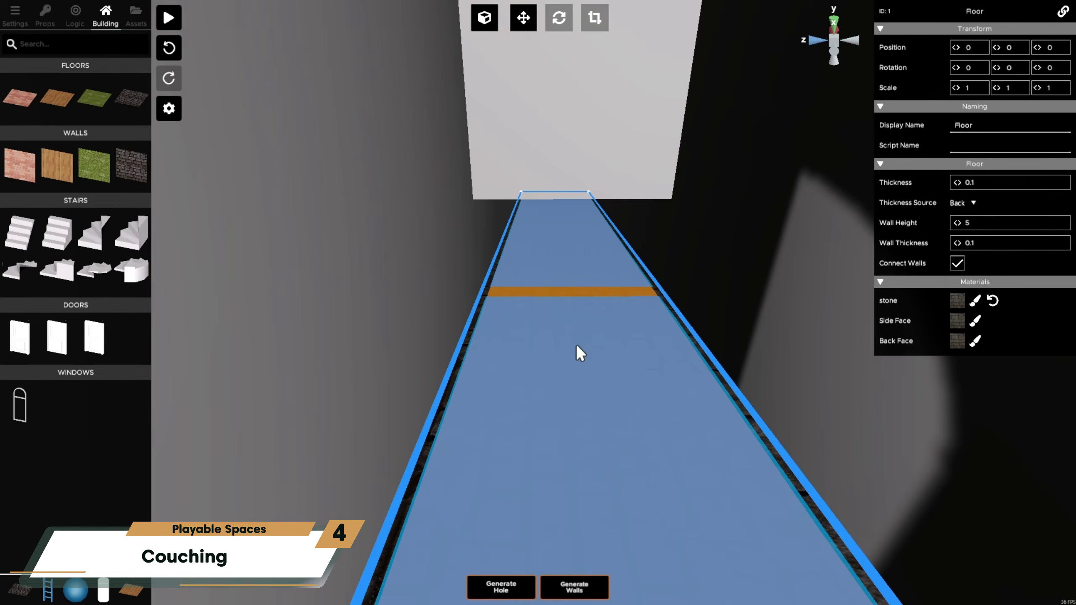
key(w)
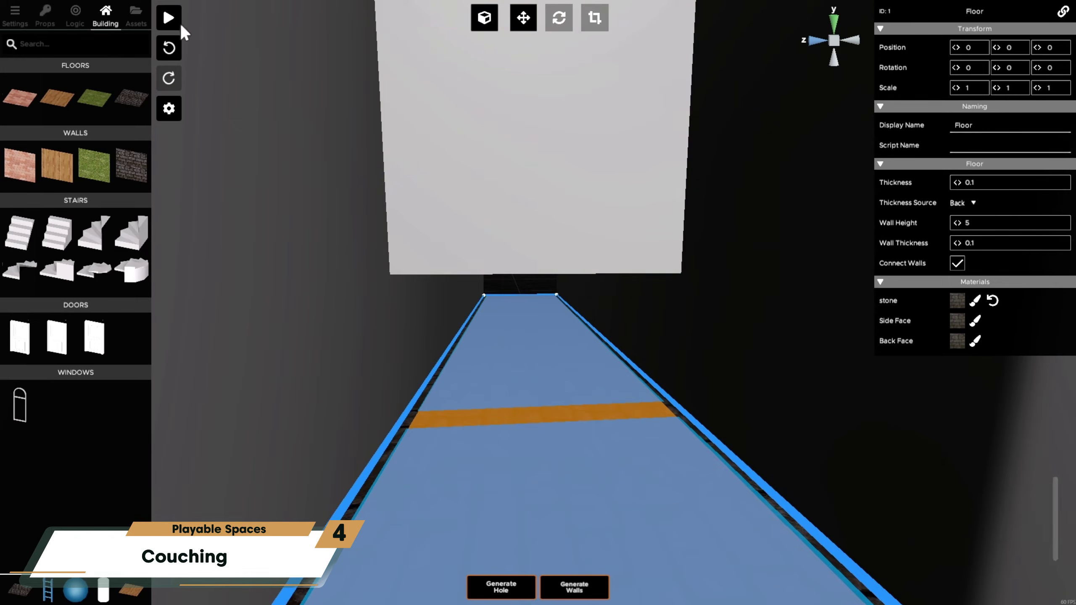
Step: Playtest the narrow hallway by walking up to the raised wall and crouching under it
click(169, 18)
key(alt)
key(w)
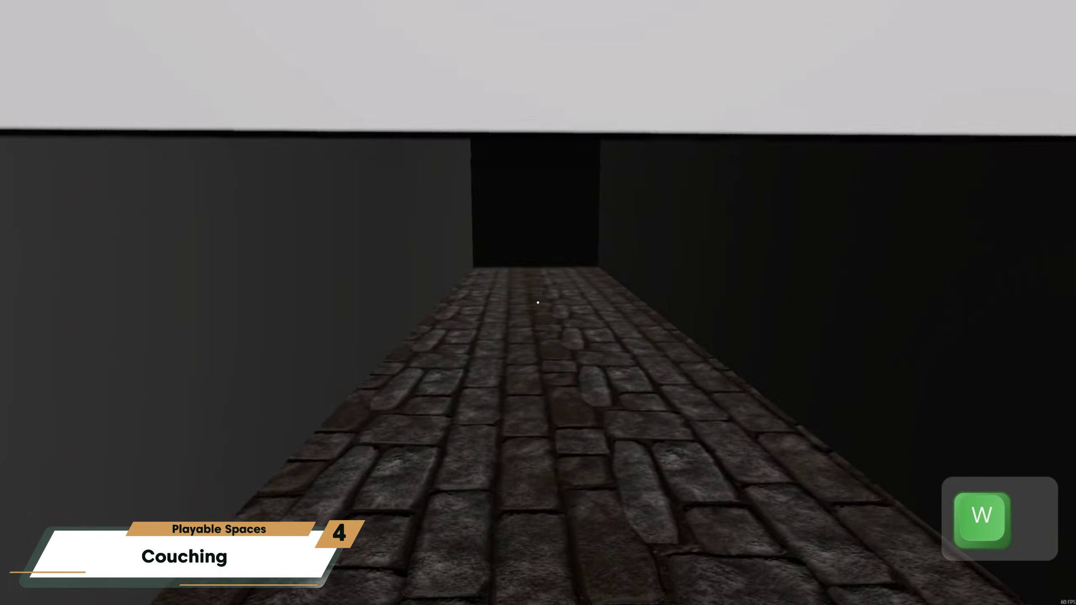
key(shift)
key(ctrl)
key(a)
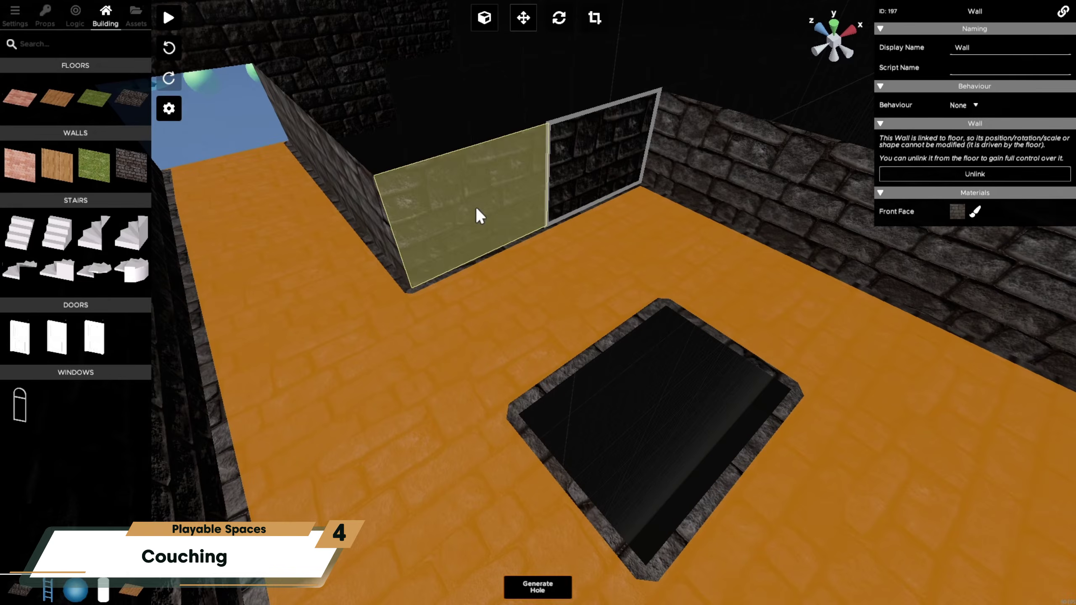
Step: Unlink the inner wall section near the floor hole and move a duplicate of it to the hole's far edge at Z -11.48
click(476, 206)
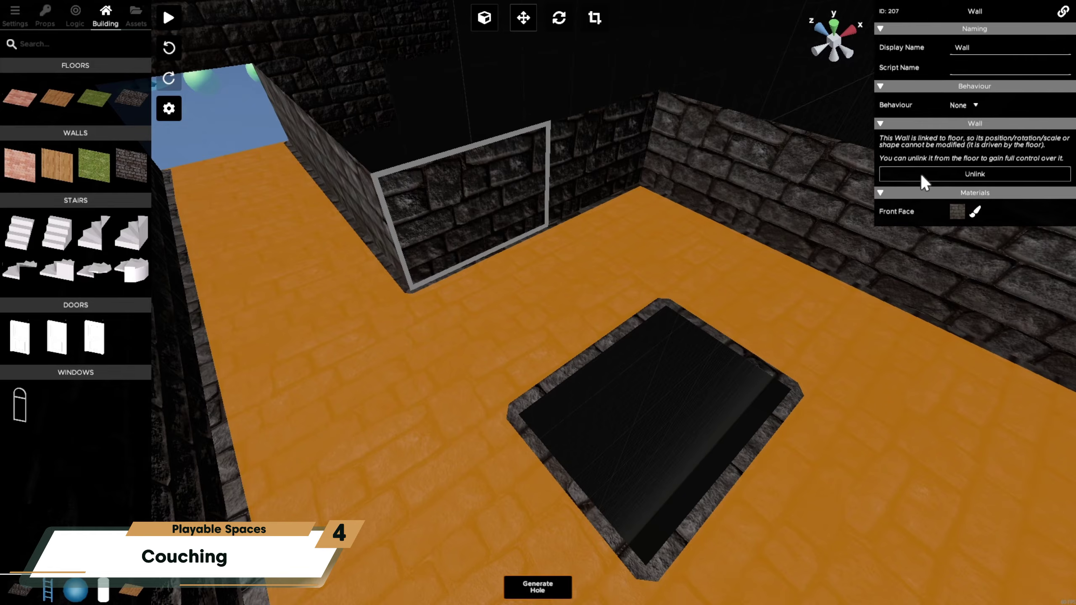
click(920, 174)
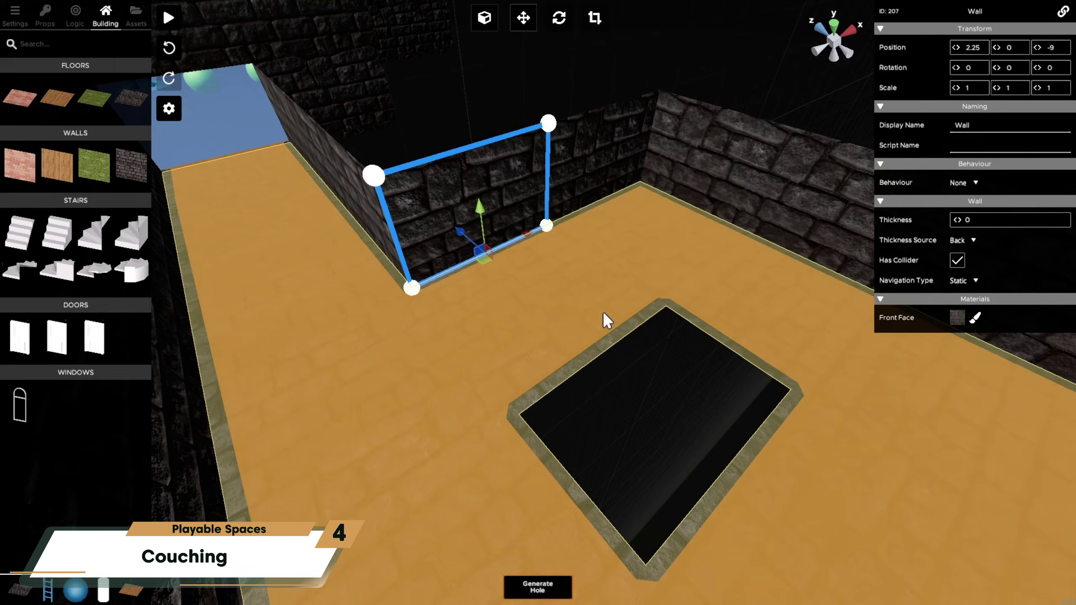
key(ctrl+d)
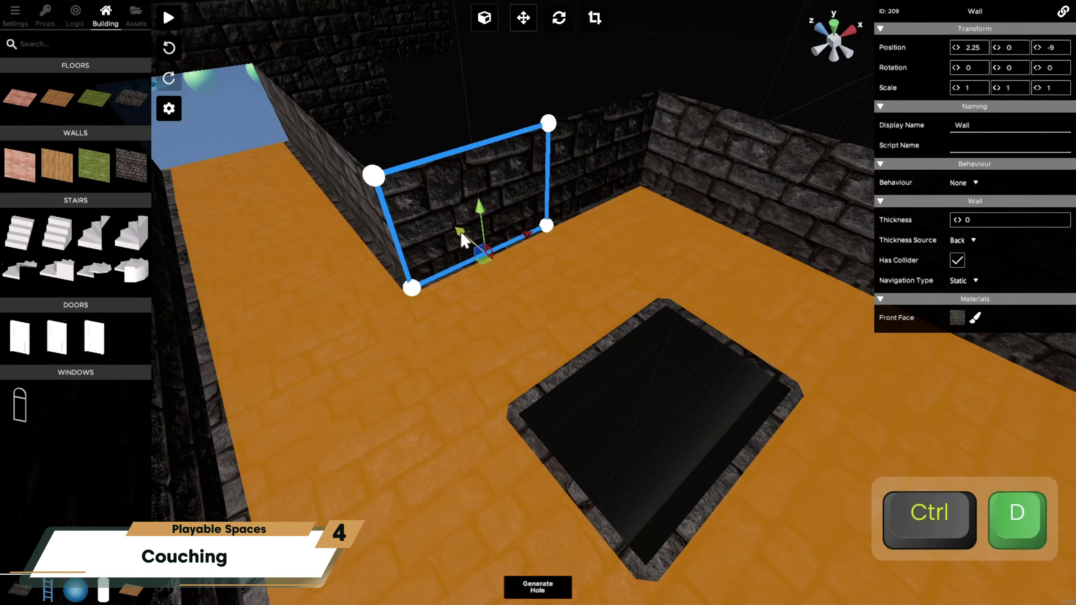
drag(461, 231, 631, 435)
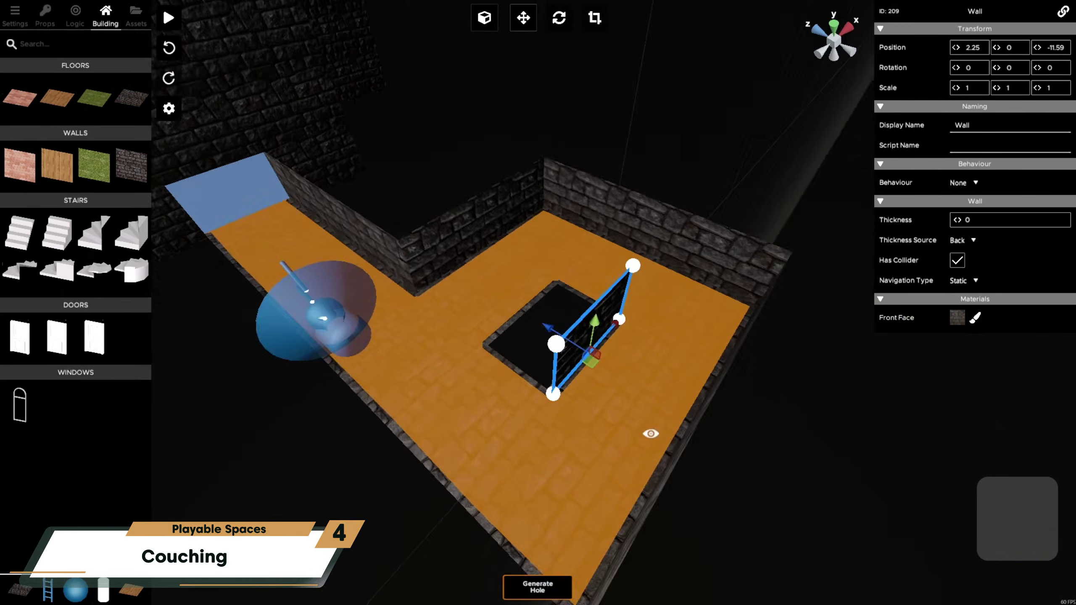
right_drag(648, 433, 723, 455)
key(a)
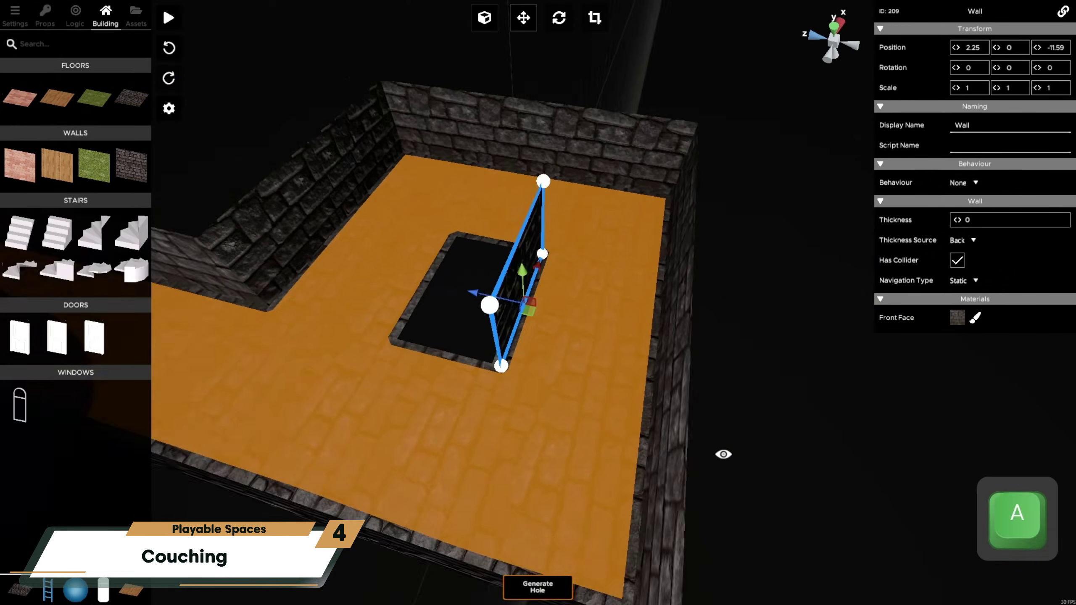
alt+drag(723, 454, 615, 333)
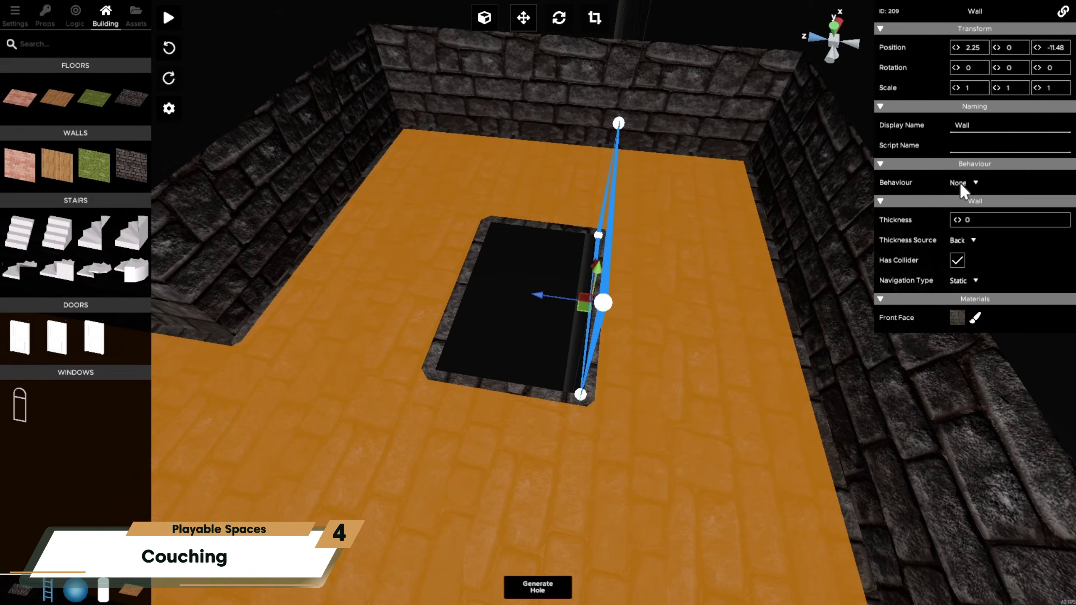
Step: Set the duplicated wall's thickness to 1 so it forms a solid block over the floor hole
text(1)
key(Return)
alt+drag(500, 293, 699, 239)
right_drag(700, 238, 198, 117)
key(d)
key(w)
key(s)
drag(133, 169, 382, 267)
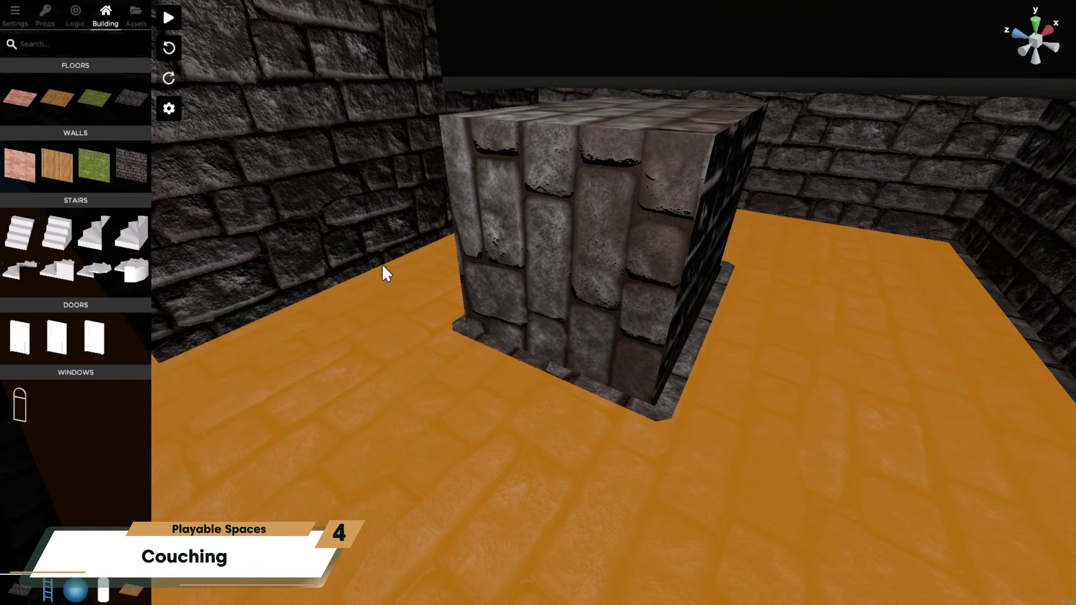
Step: Examine the block wall from several sides and review its Navigation Type options
key(Escape)
click(539, 245)
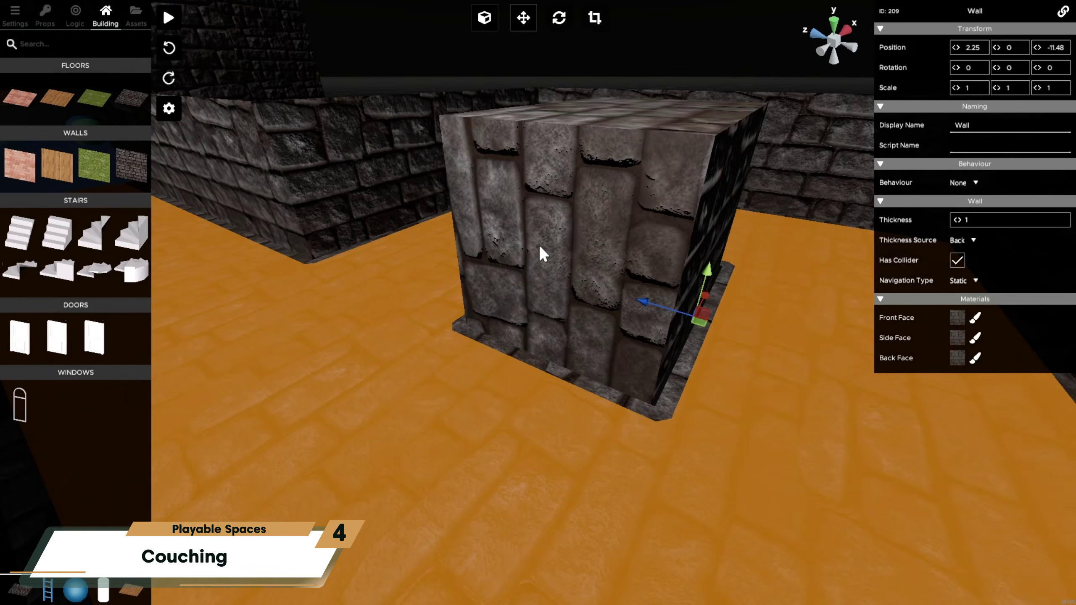
key(a)
key(w)
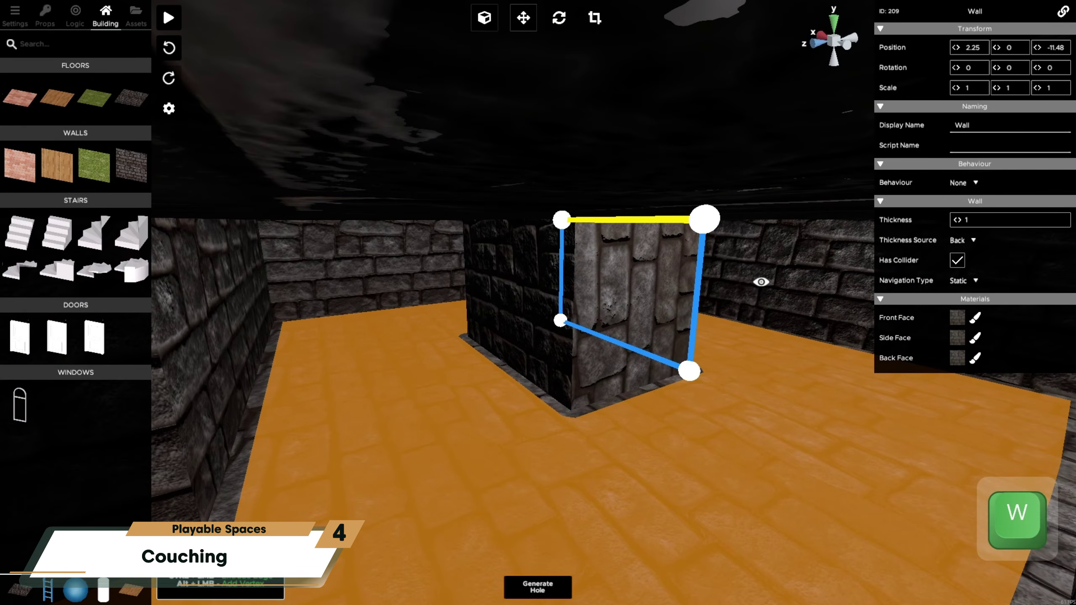
key(s)
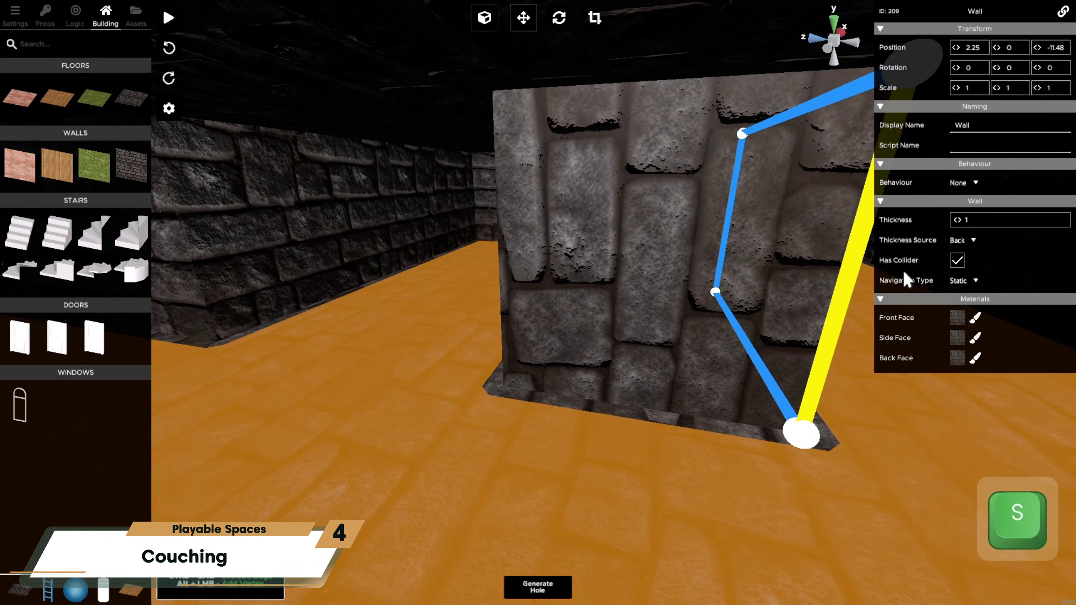
click(958, 279)
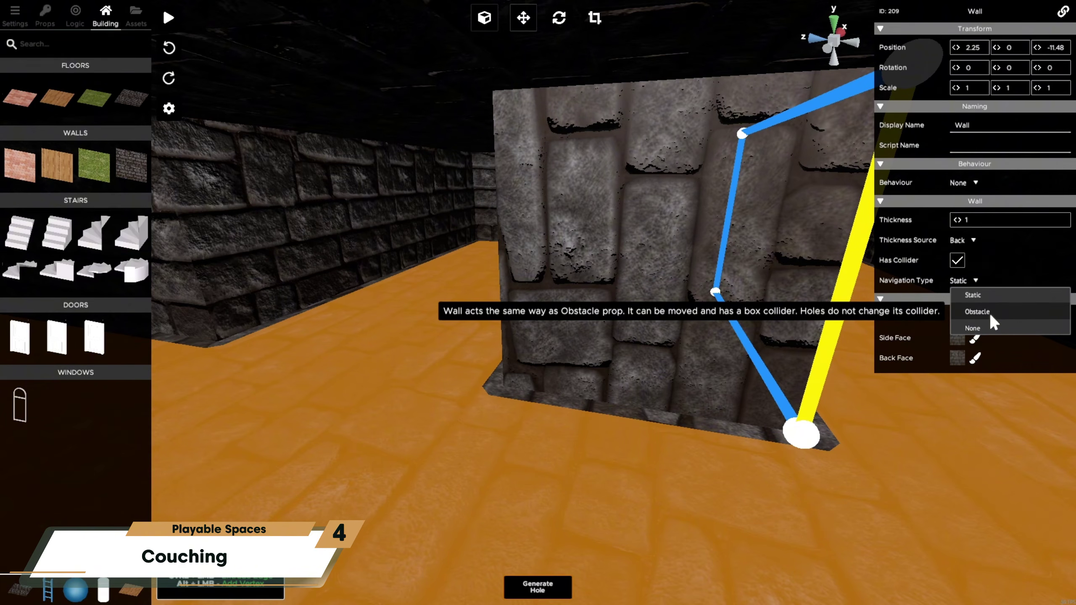
click(1019, 259)
key(a)
right_drag(784, 341, 918, 399)
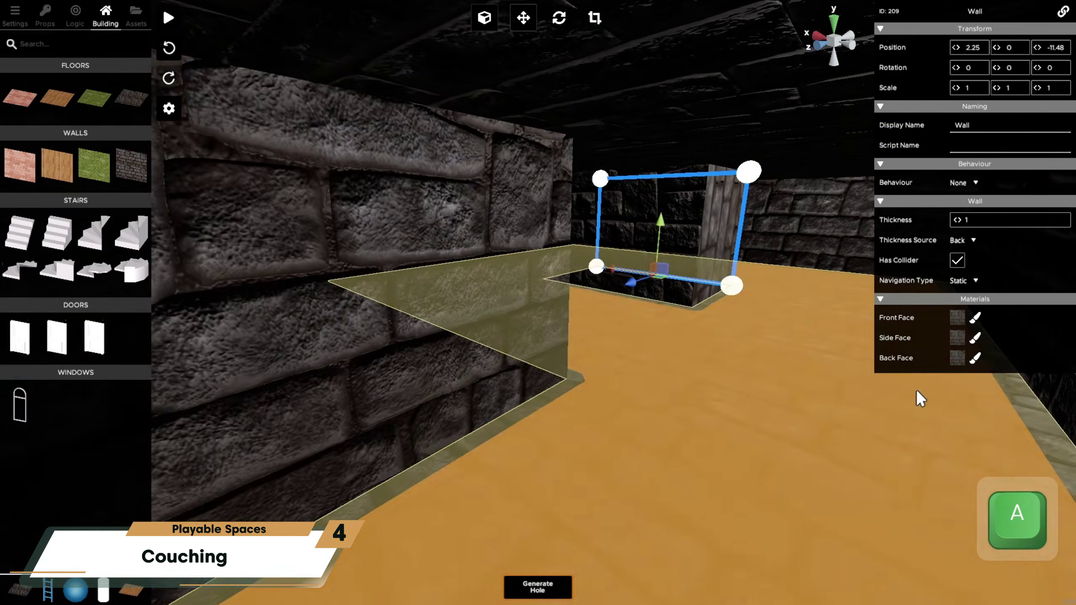
Step: Playtest the low corridor by crouching under the raised wall and walking around the block wall, and return to editing
click(167, 22)
key(w)
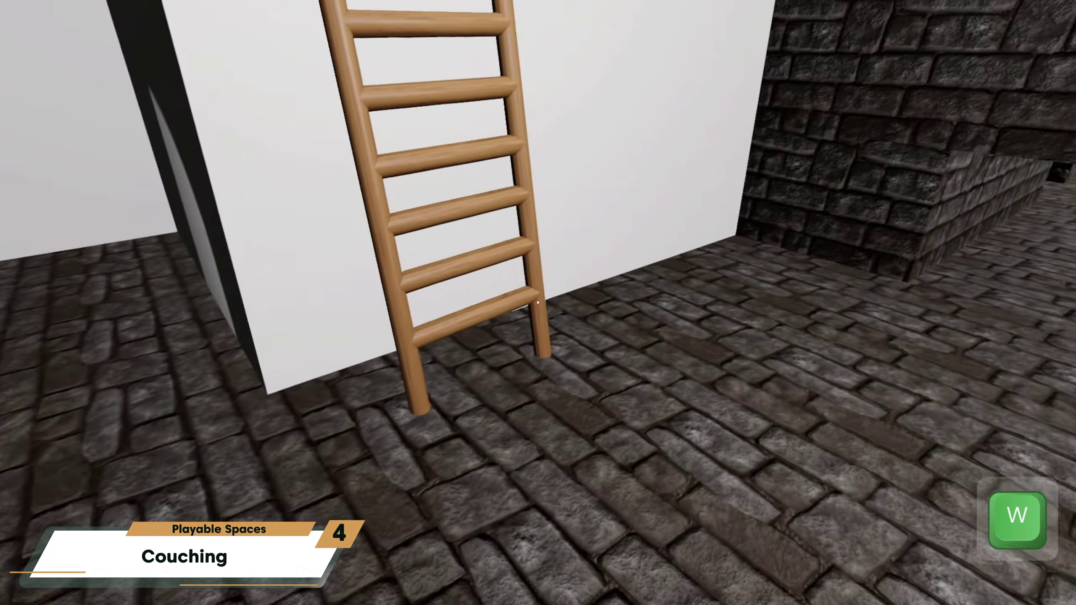
key(shift)
key(d)
key(ctrl)
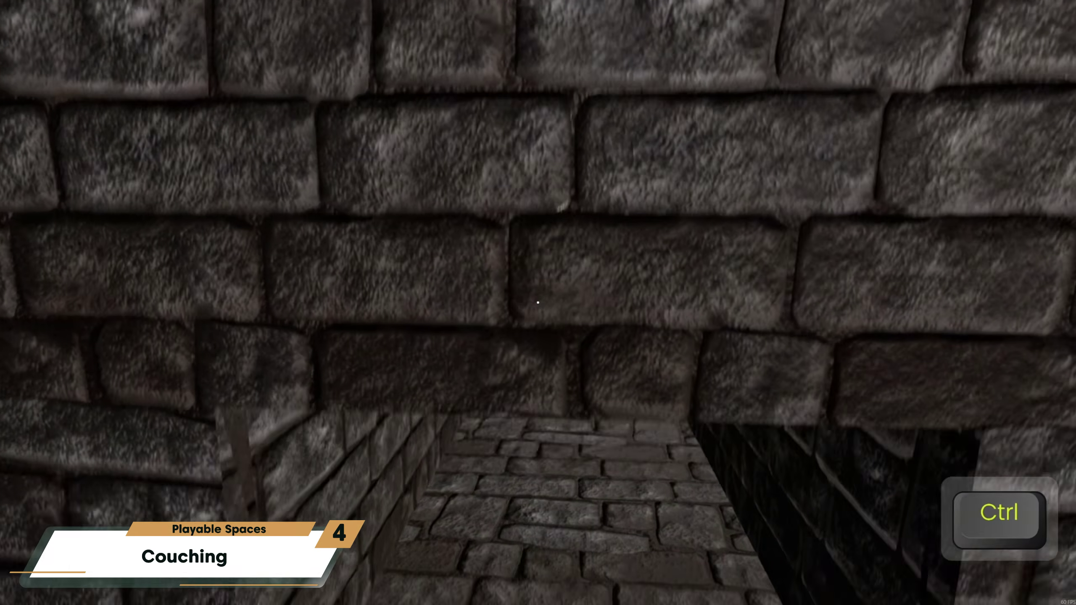
key(w)
key(shift)
key(d)
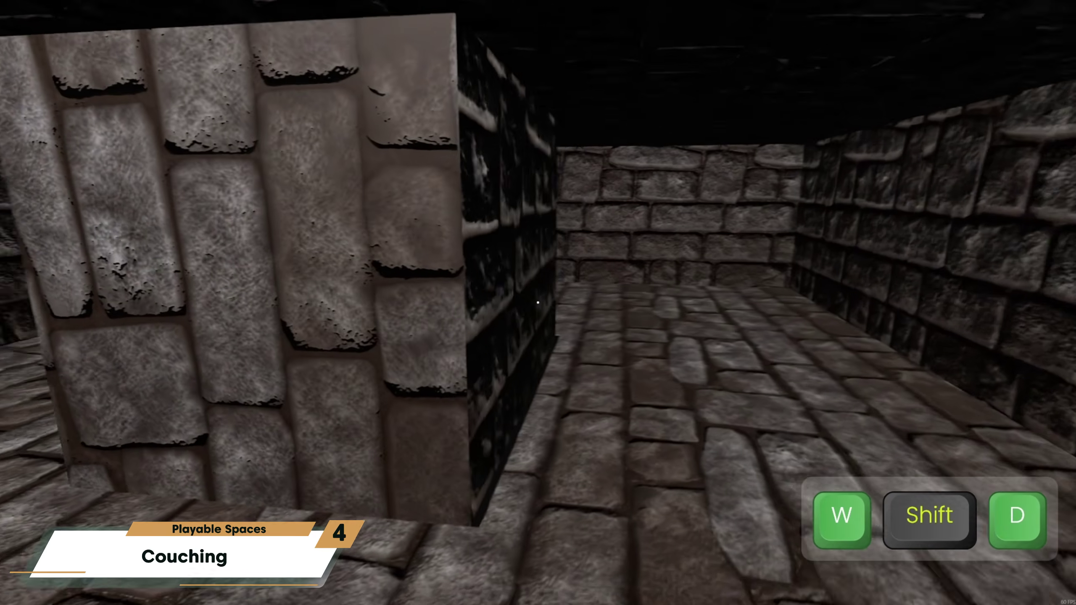
key(Escape)
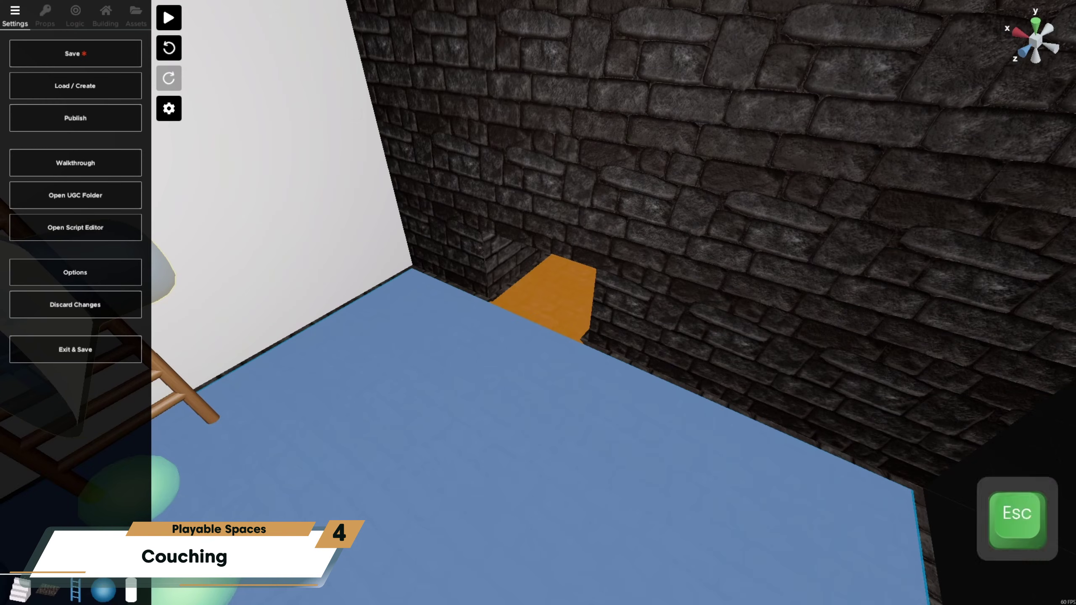
Step: Raise the corridor floor and the block wall over its hole to Y position 1
click(568, 322)
key(d)
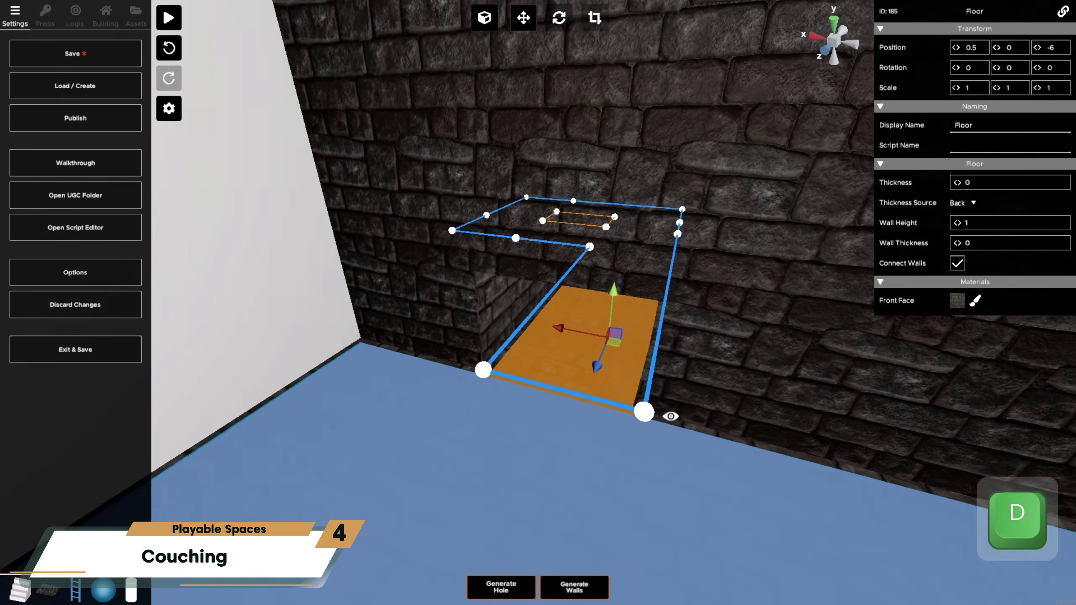
ctrl+drag(612, 298, 626, 211)
key(w)
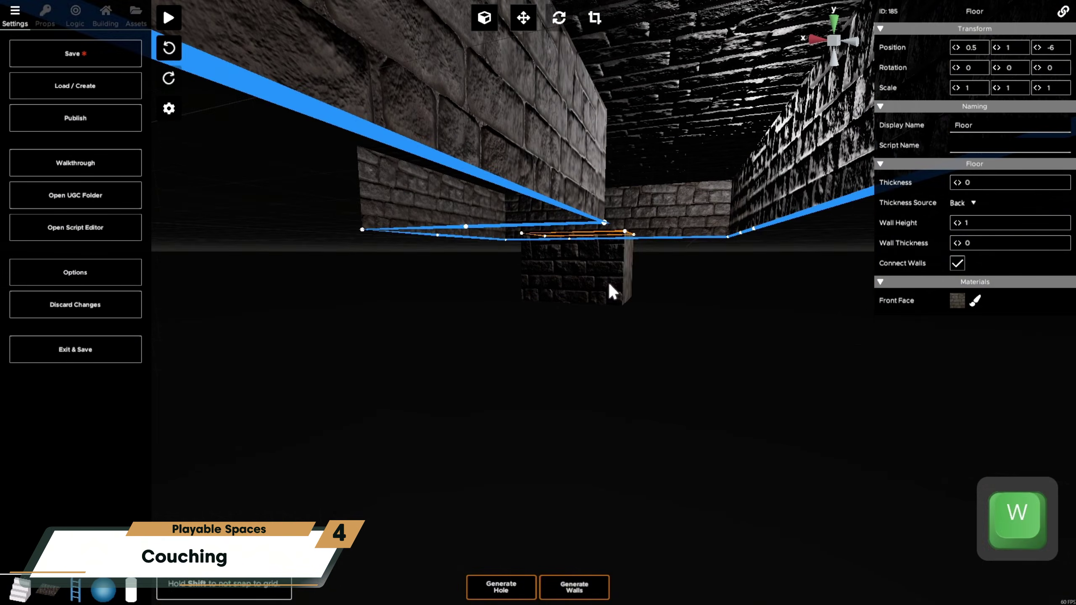
click(612, 273)
ctrl+drag(587, 248, 597, 198)
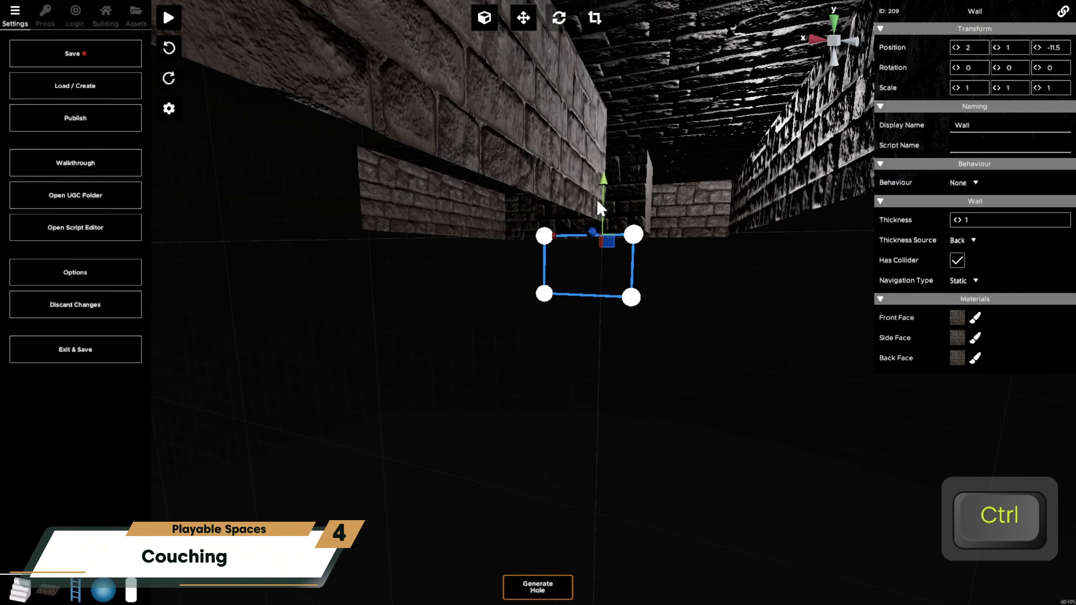
Step: Raise the lower edge of the corridor's entrance opening in the stone wall to the level of the raised floor
key(s)
key(w)
mouse_move(674, 371)
right_down()
mouse_move(649, 370)
mouse_move(642, 413)
mouse_move(663, 491)
mouse_move(660, 363)
right_up()
key(s)
key(d)
key(w)
key(s)
click(664, 372)
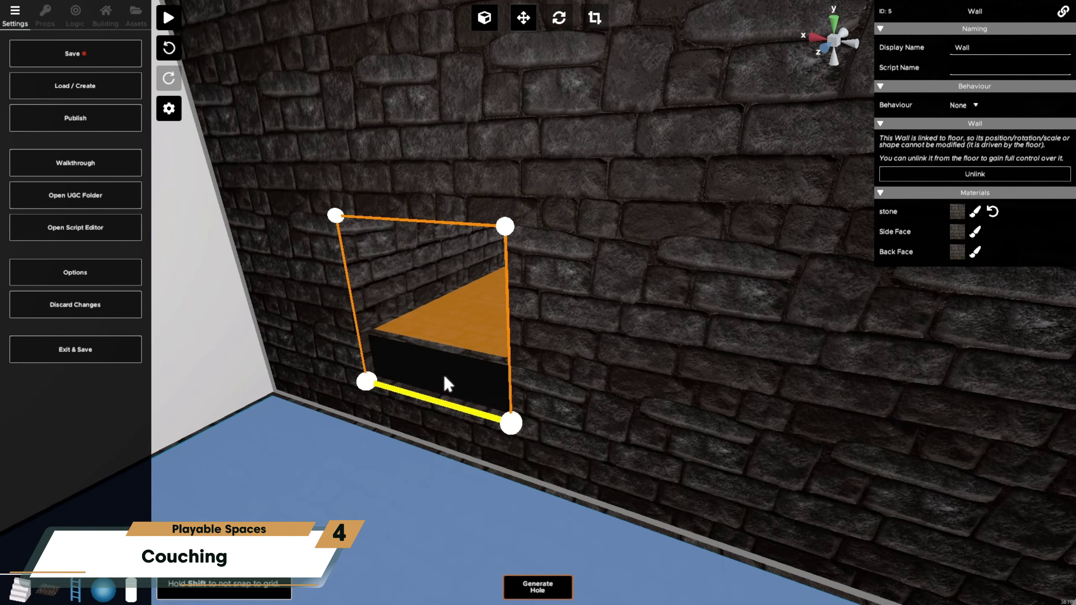
right_drag(447, 384, 72, 36)
key(s)
Step: Place filled stairs against the wall below the opening at Y 0.5, Z -4.5, and widen them to an X scale of 1.491
click(105, 16)
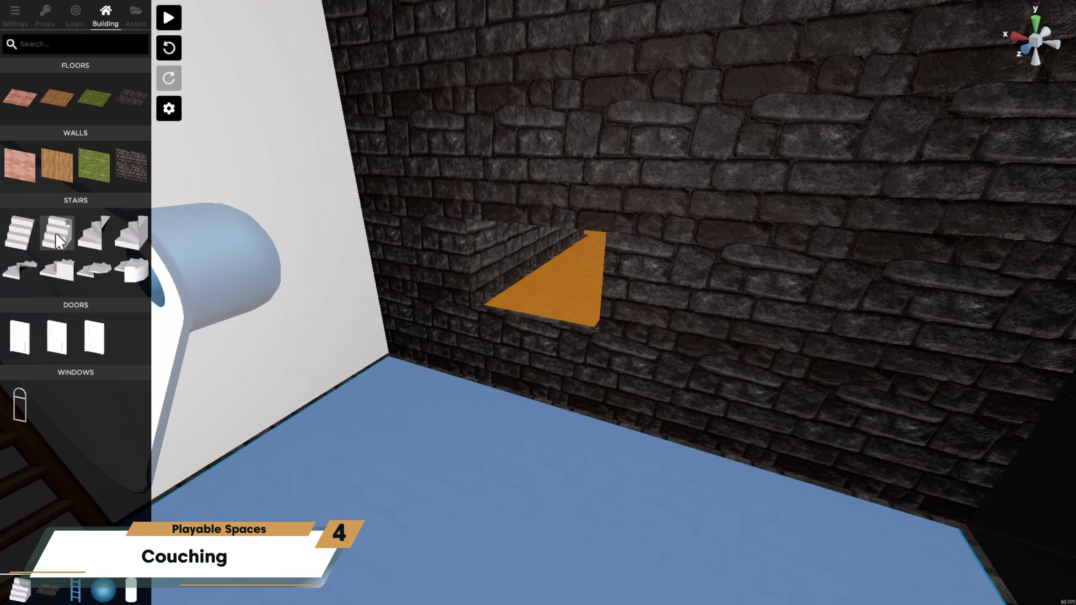
click(56, 234)
key(a)
key(w)
right_drag(593, 437, 617, 435)
click(617, 435)
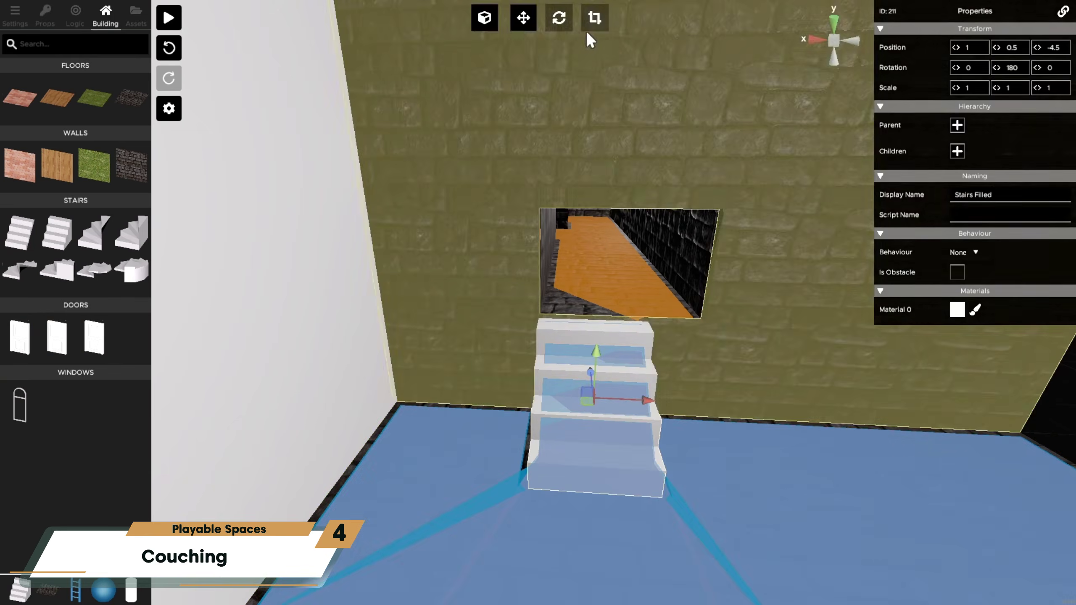
click(594, 17)
drag(647, 401, 676, 401)
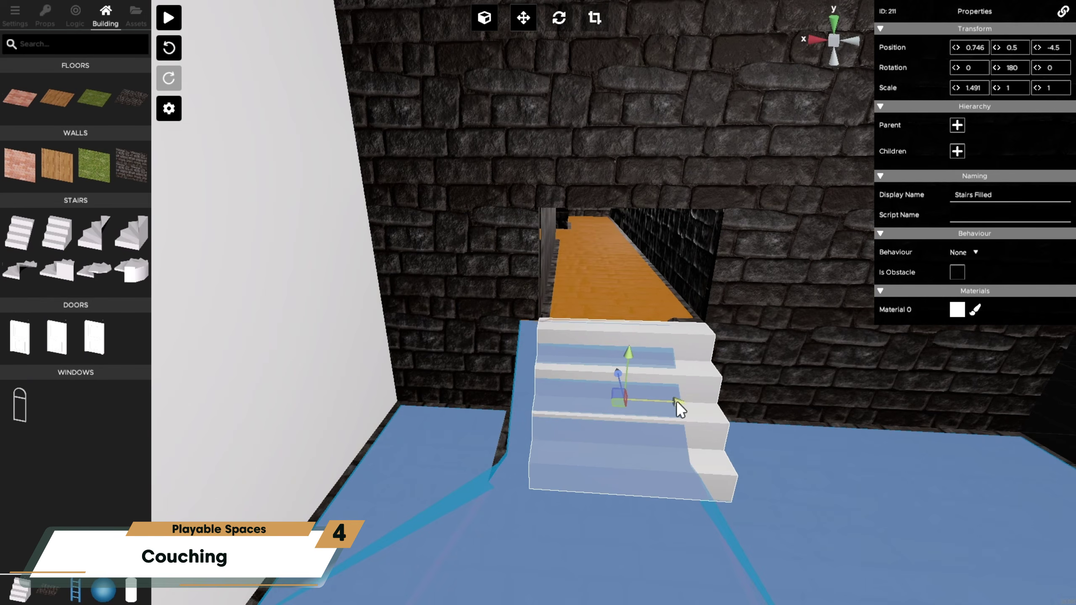
Step: Playtest the raised corridor by climbing the stairs, crouching through the opening and walking along it
click(168, 18)
key(alt)
key(w)
key(shift)
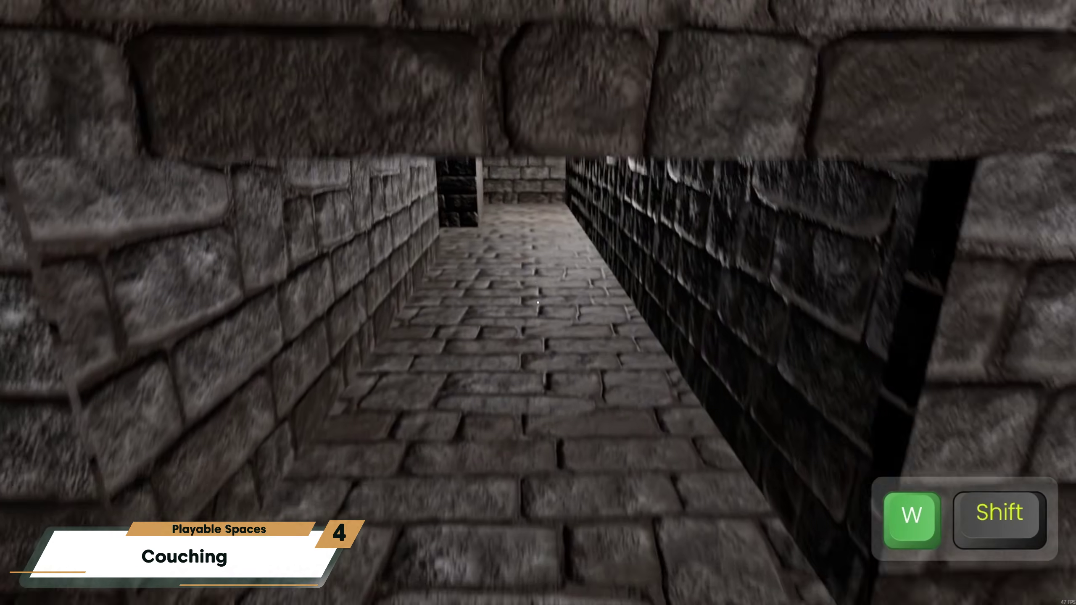
key(s)
key(ctrl)
key(w)
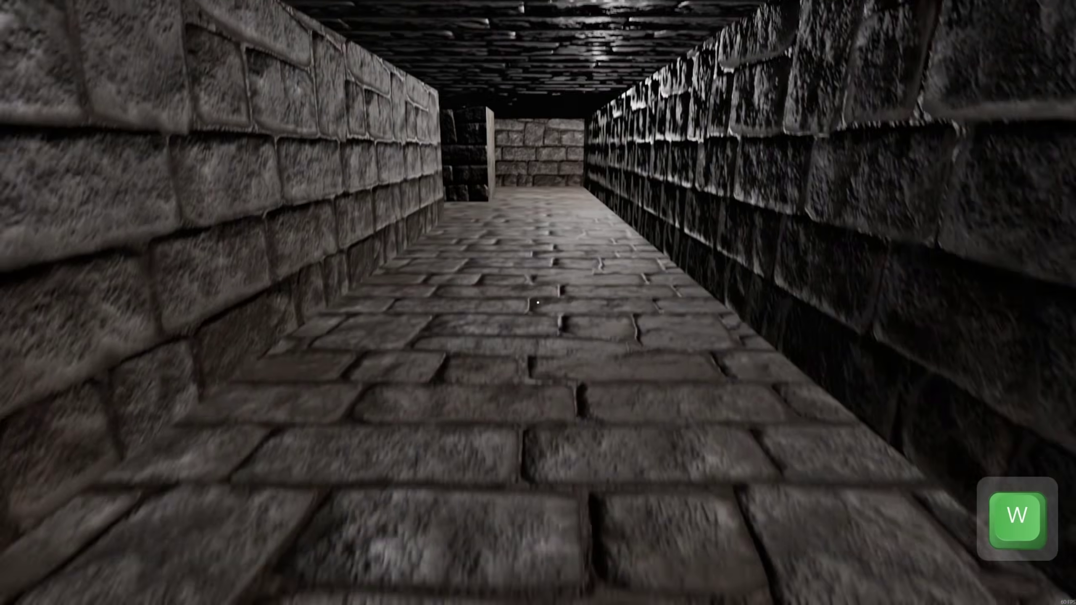
key(shift)
key(d)
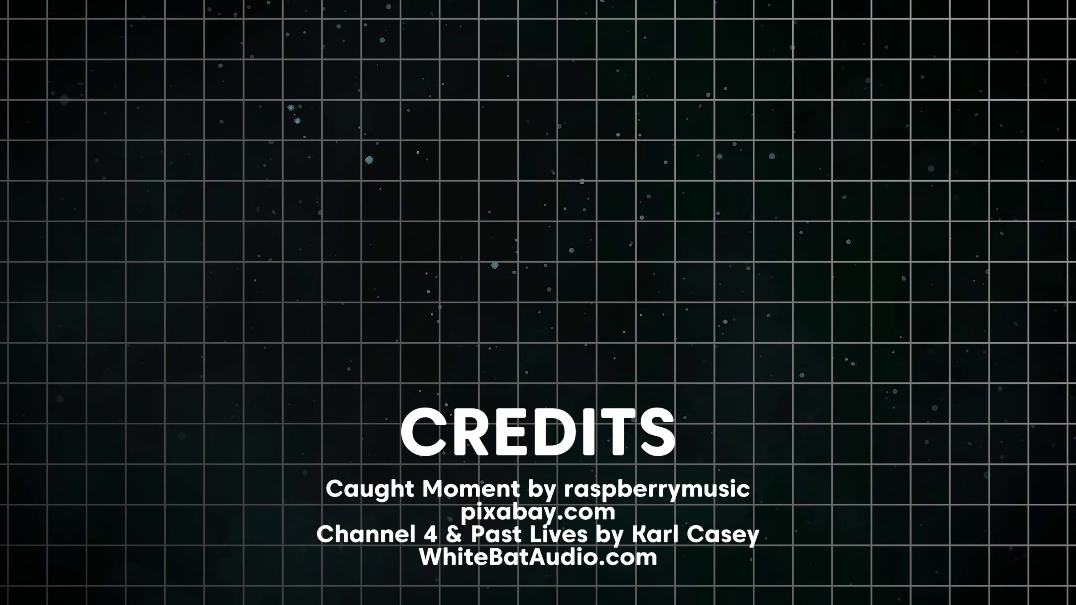